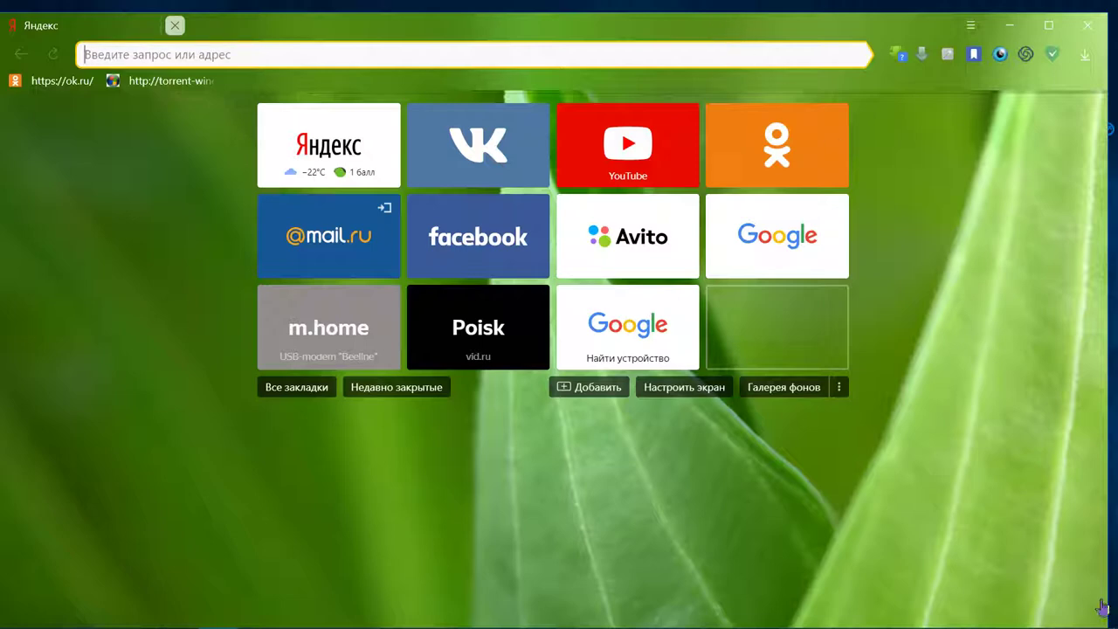
- Minimize the browser window and open all Windows settings from the notification center
{"action": "mouse_move", "coordinate": [1100, 611]}
{"action": "left_click", "coordinate": [1008, 26]}
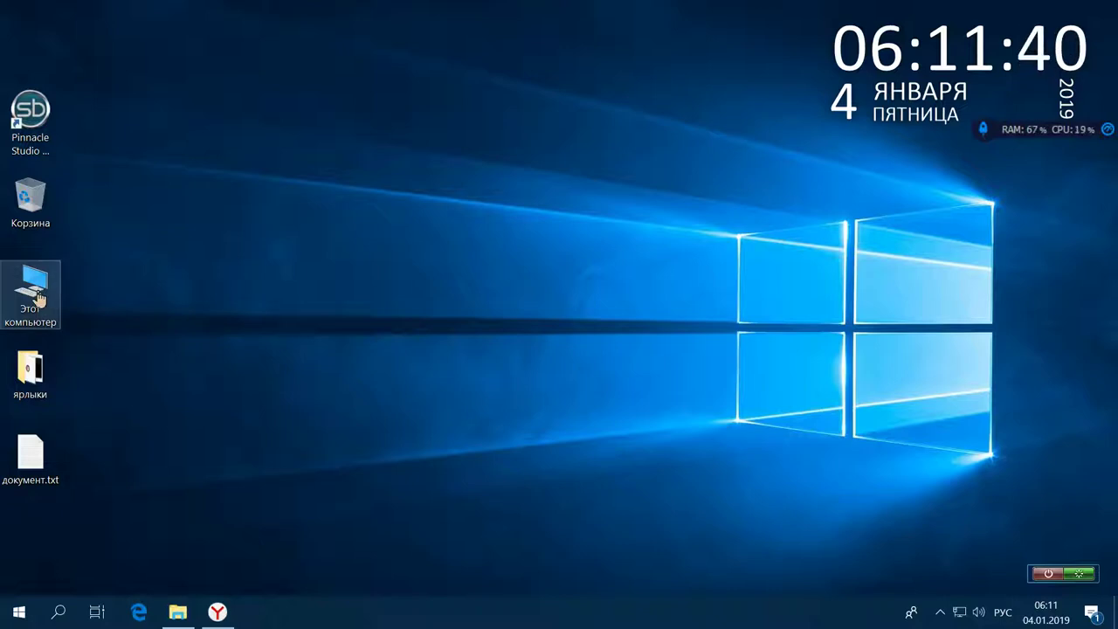
{"action": "left_click", "coordinate": [1093, 614]}
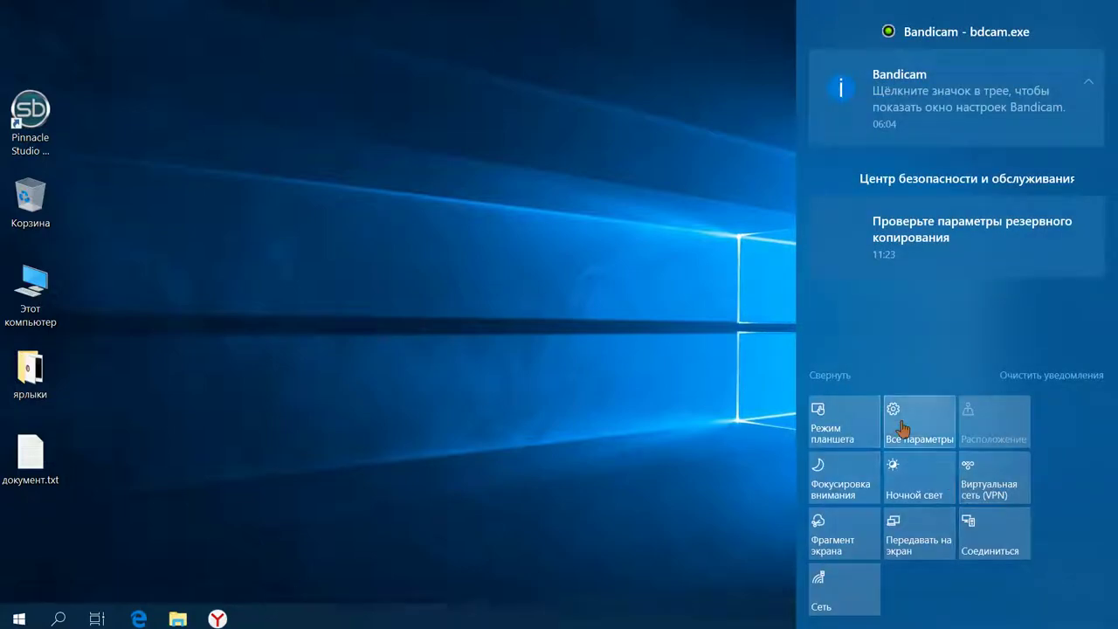
{"action": "left_click", "coordinate": [902, 428]}
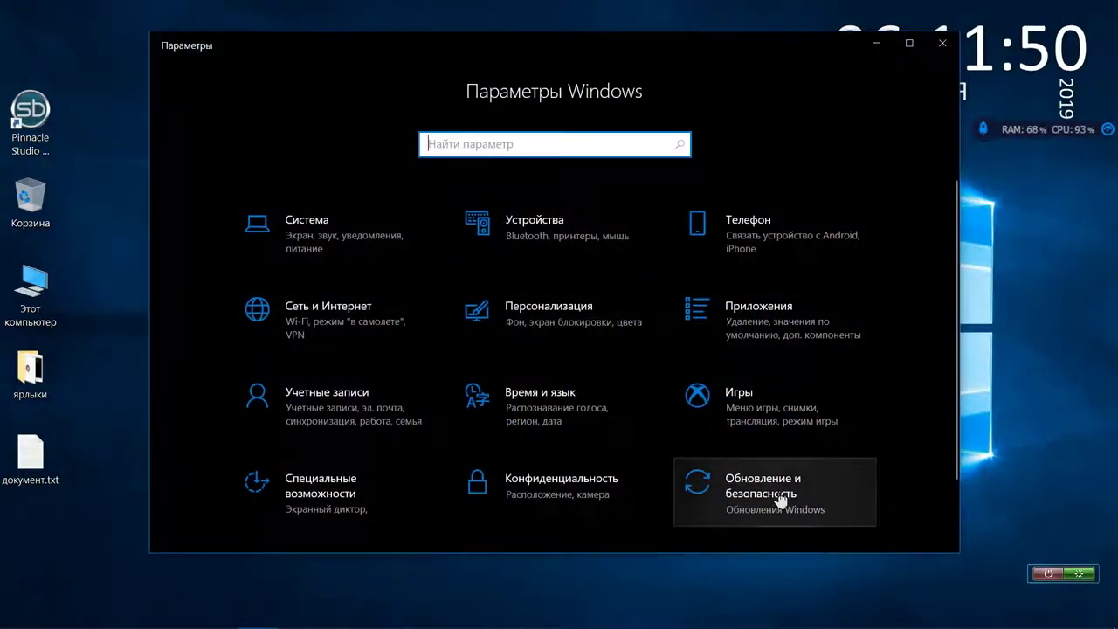
{"action": "left_click", "coordinate": [779, 498]}
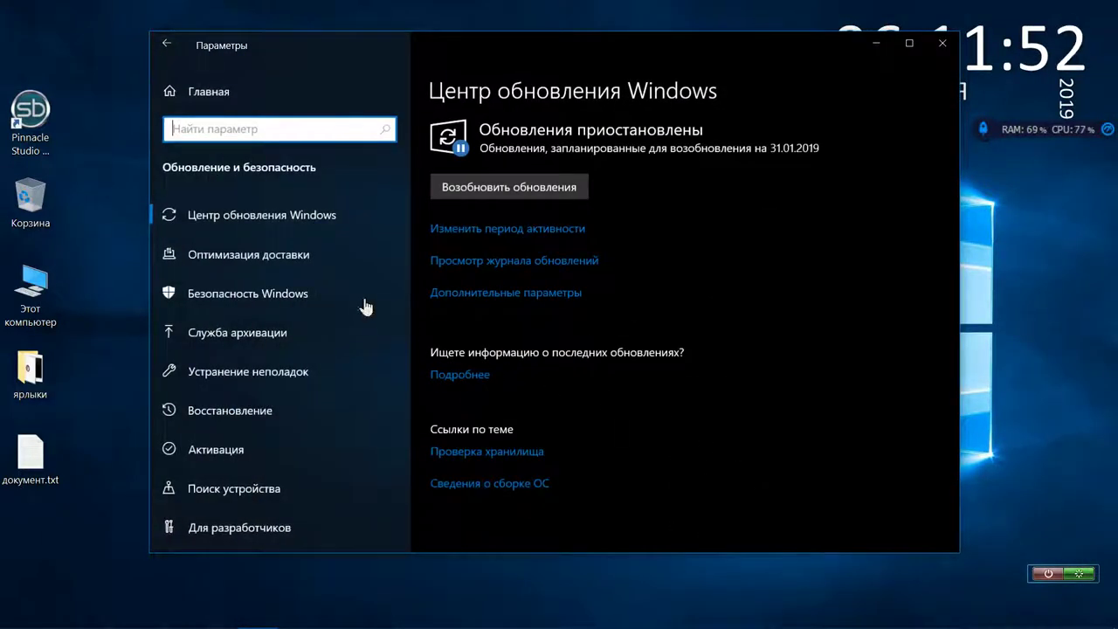
{"action": "left_click", "coordinate": [284, 255]}
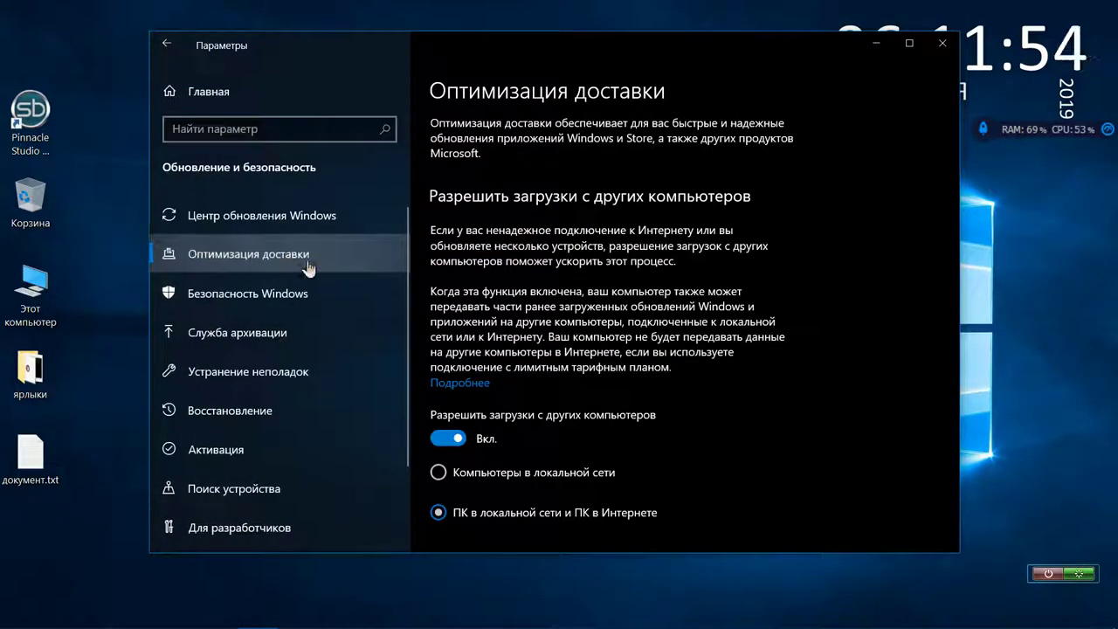
{"action": "left_click", "coordinate": [167, 46]}
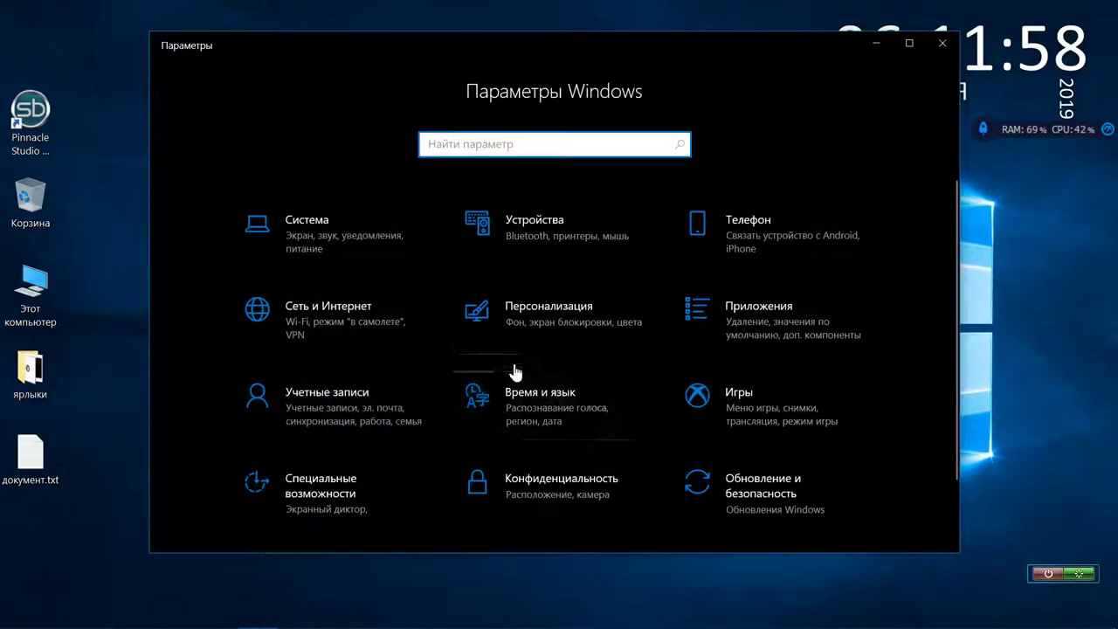
- Check which applications can be chosen as the default web browser in Windows, and close the settings
{"action": "left_click", "coordinate": [759, 330]}
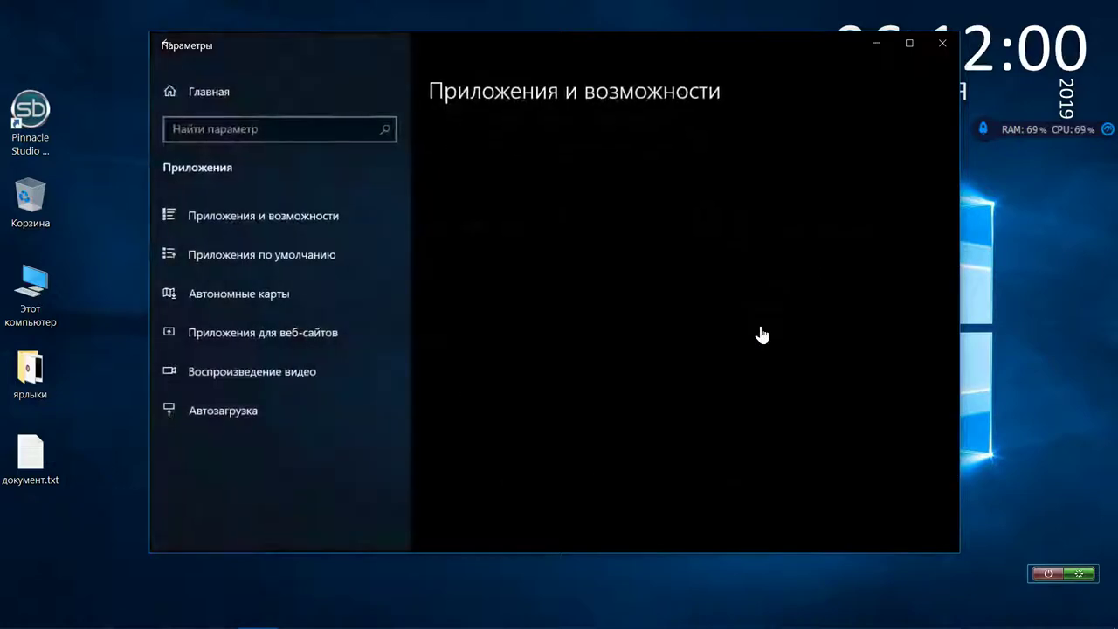
{"action": "left_click", "coordinate": [251, 254]}
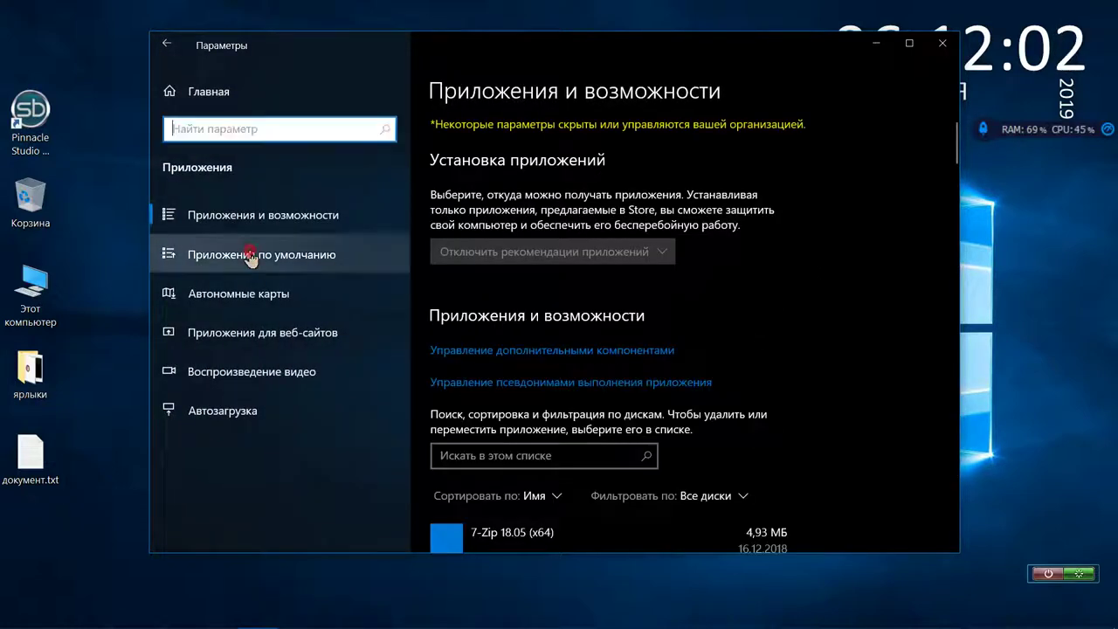
{"action": "scroll", "coordinate": [527, 319], "scroll_direction": "down", "scroll_amount": 3}
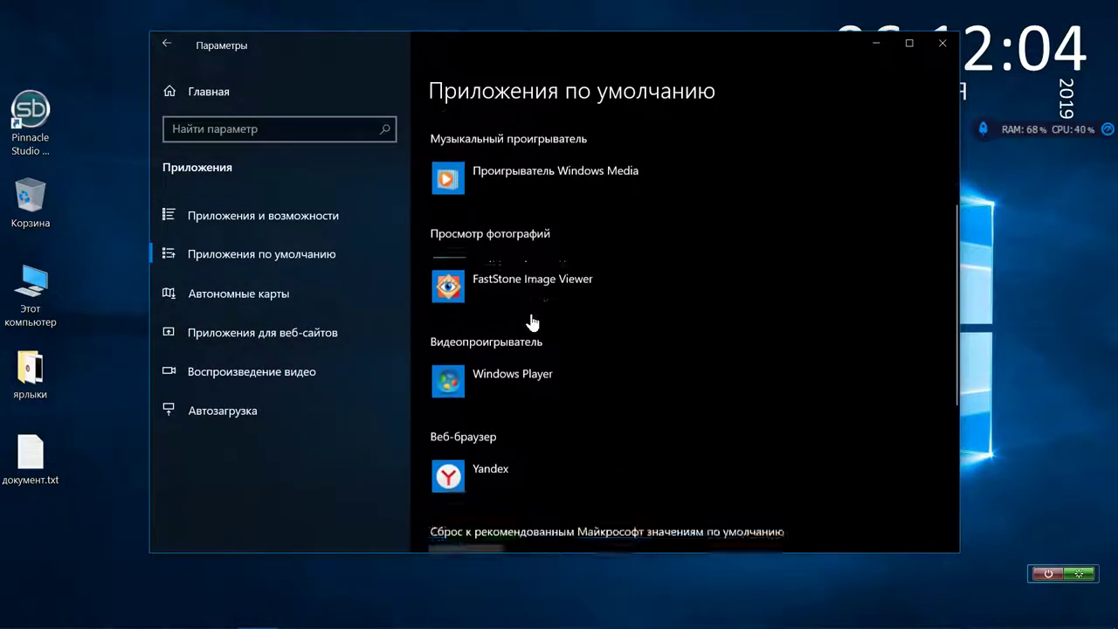
{"action": "left_click", "coordinate": [522, 366]}
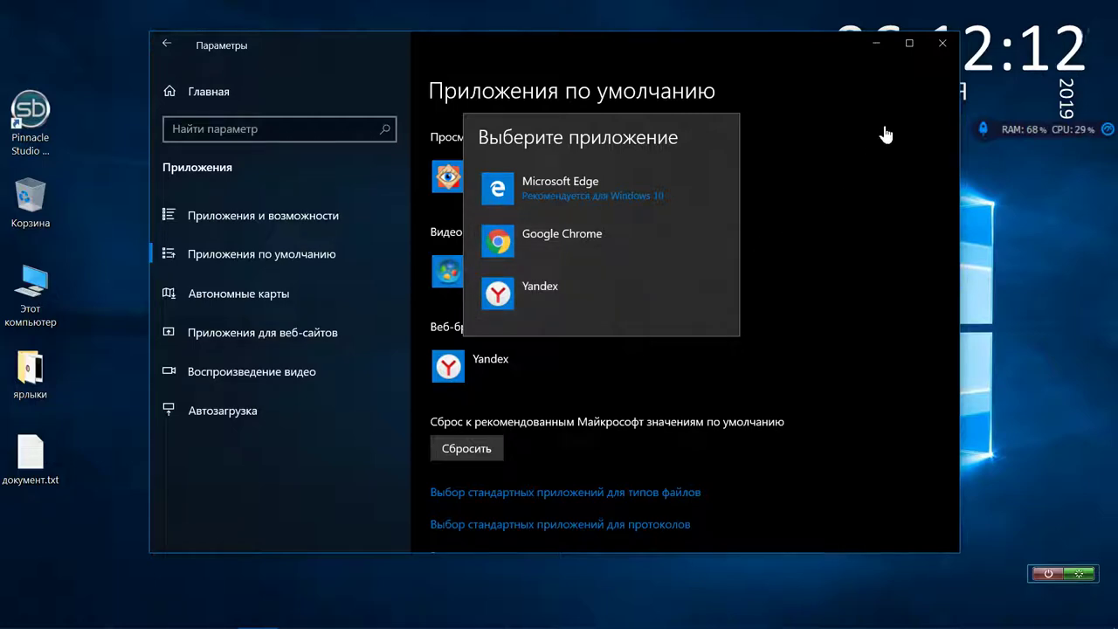
{"action": "left_click", "coordinate": [942, 43]}
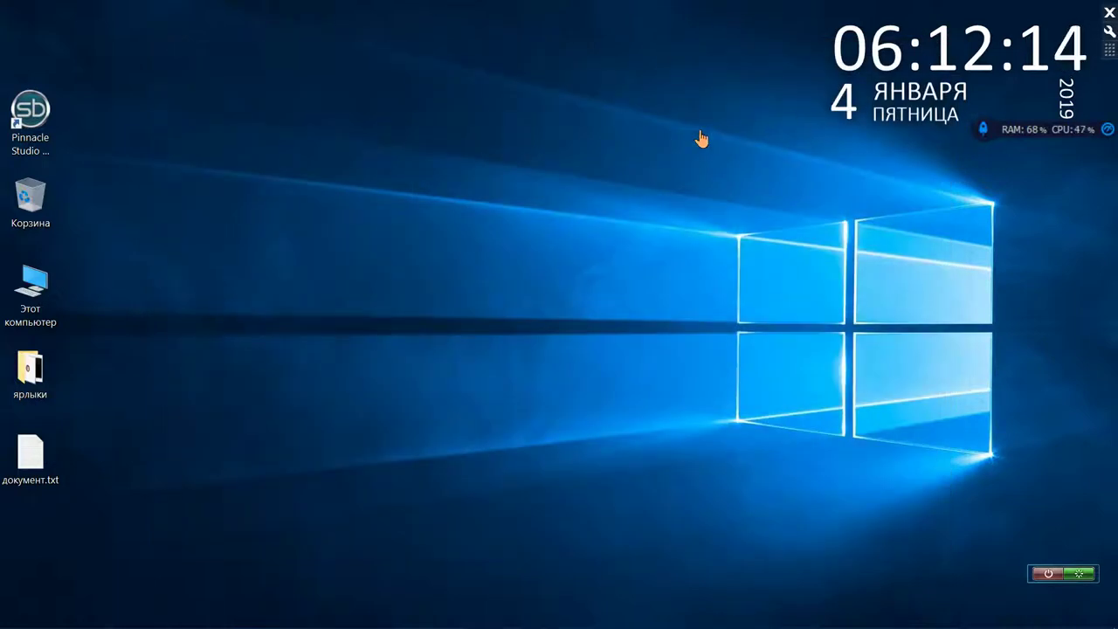
- Launch the Beeline USB modem shortcut from the ярлыки folder, close the folder and reposition the browser window
{"action": "double_click", "coordinate": [31, 374]}
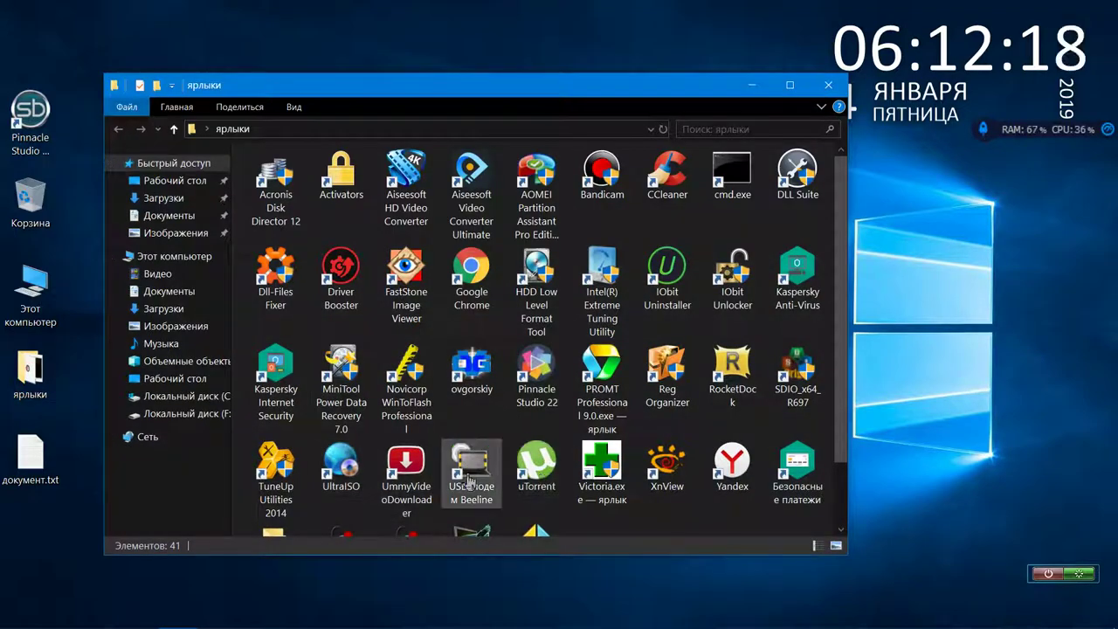
{"action": "left_click", "coordinate": [469, 479]}
{"action": "double_click", "coordinate": [469, 474]}
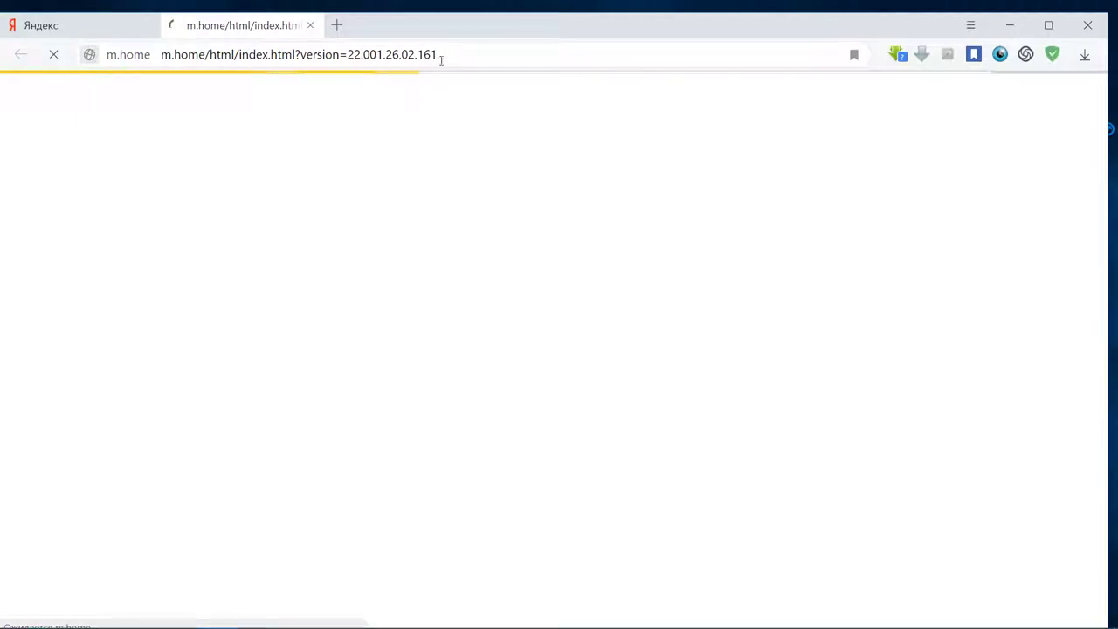
{"action": "left_click_drag", "start_coordinate": [465, 34], "coordinate": [512, 75]}
{"action": "left_click", "coordinate": [826, 88]}
{"action": "left_click_drag", "start_coordinate": [103, 65], "coordinate": [589, 51]}
{"action": "left_click", "coordinate": [1059, 83]}
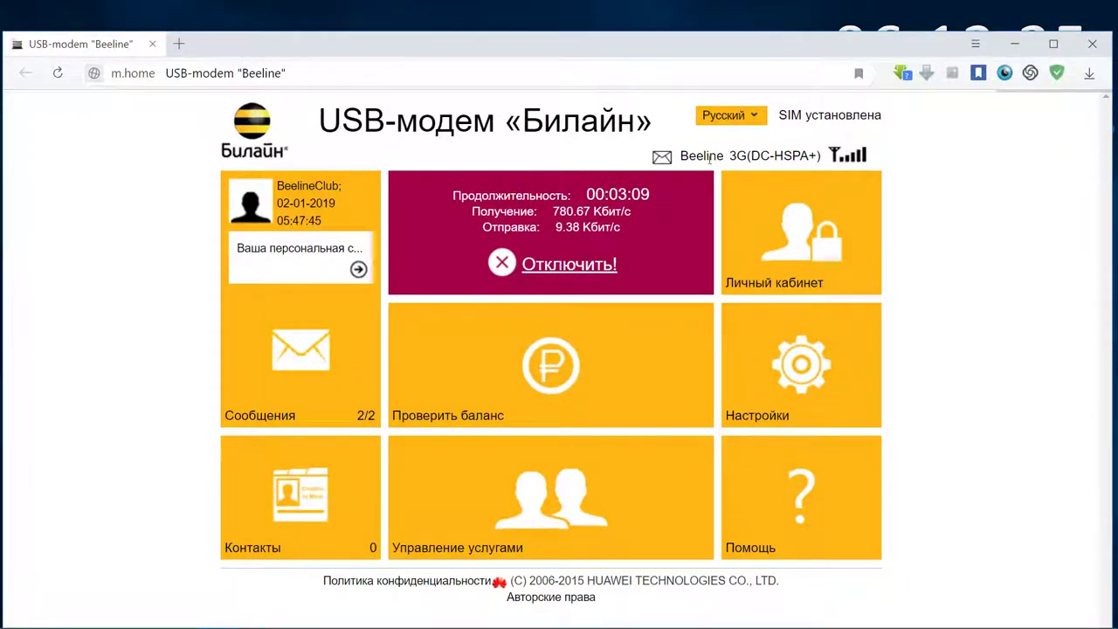
- Turn on the browser's Turbo mode and open the Дополнения page, moving the window higher on the desktop
{"action": "left_click", "coordinate": [975, 43]}
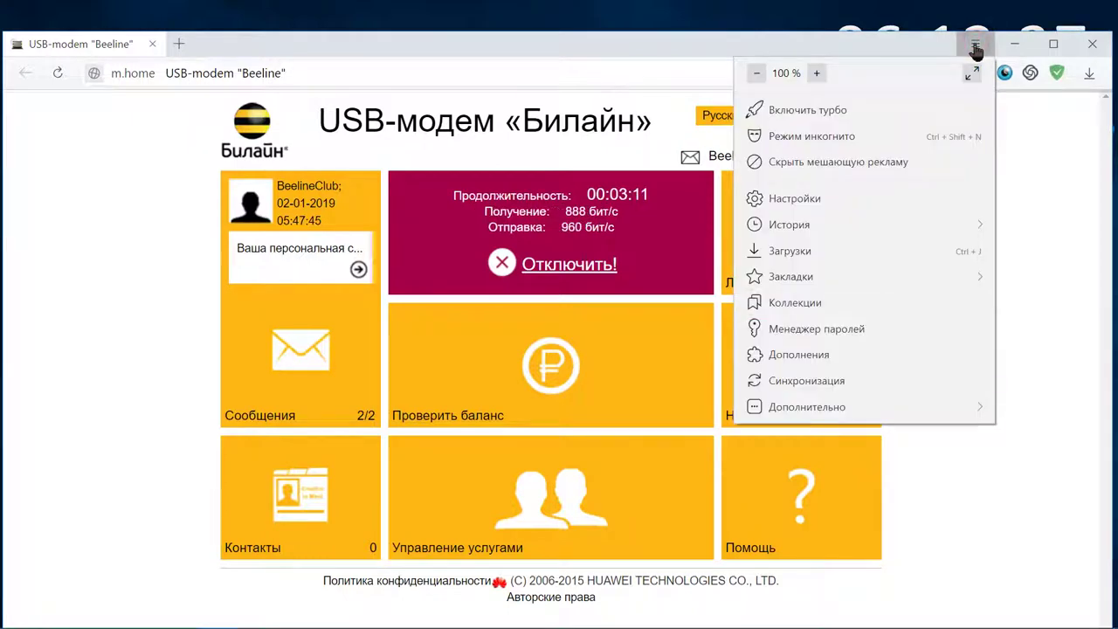
{"action": "left_click", "coordinate": [860, 112]}
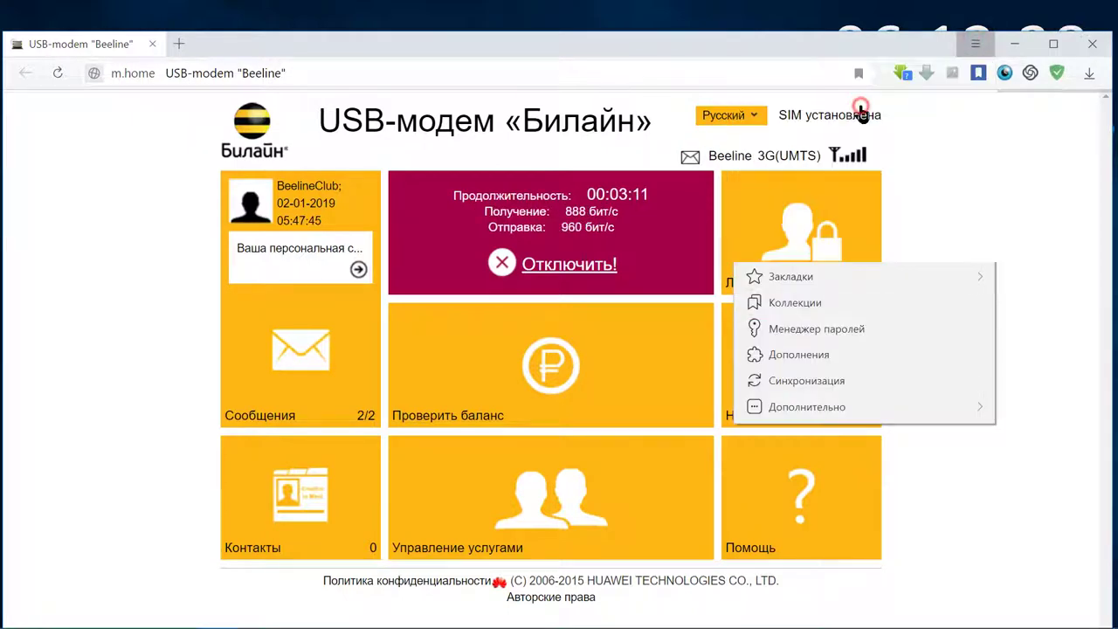
{"action": "left_click", "coordinate": [972, 46]}
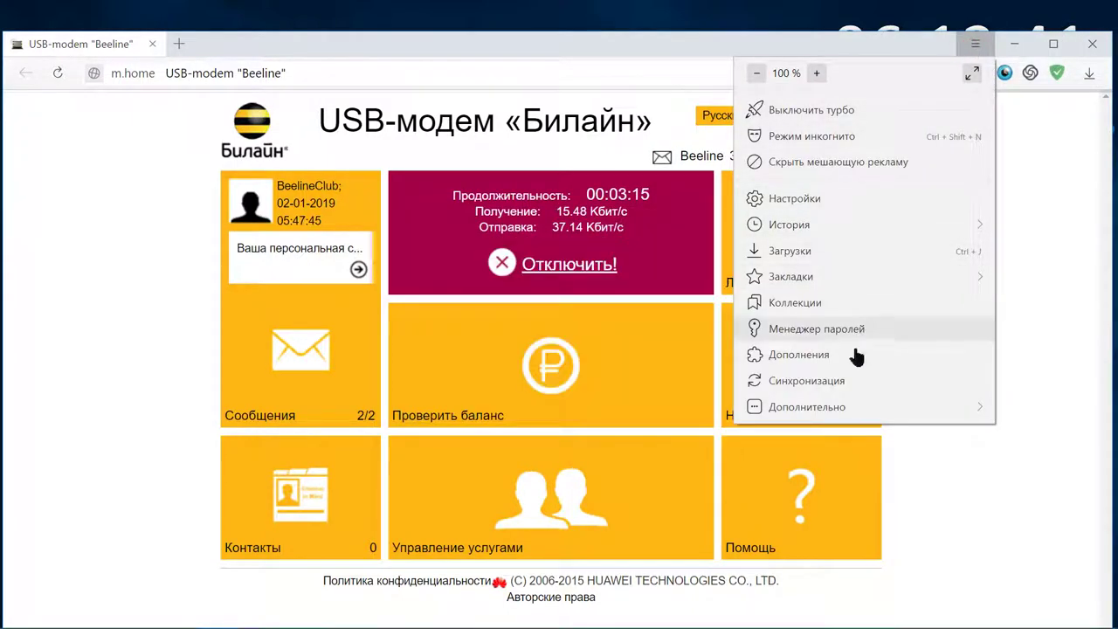
{"action": "left_click", "coordinate": [855, 355]}
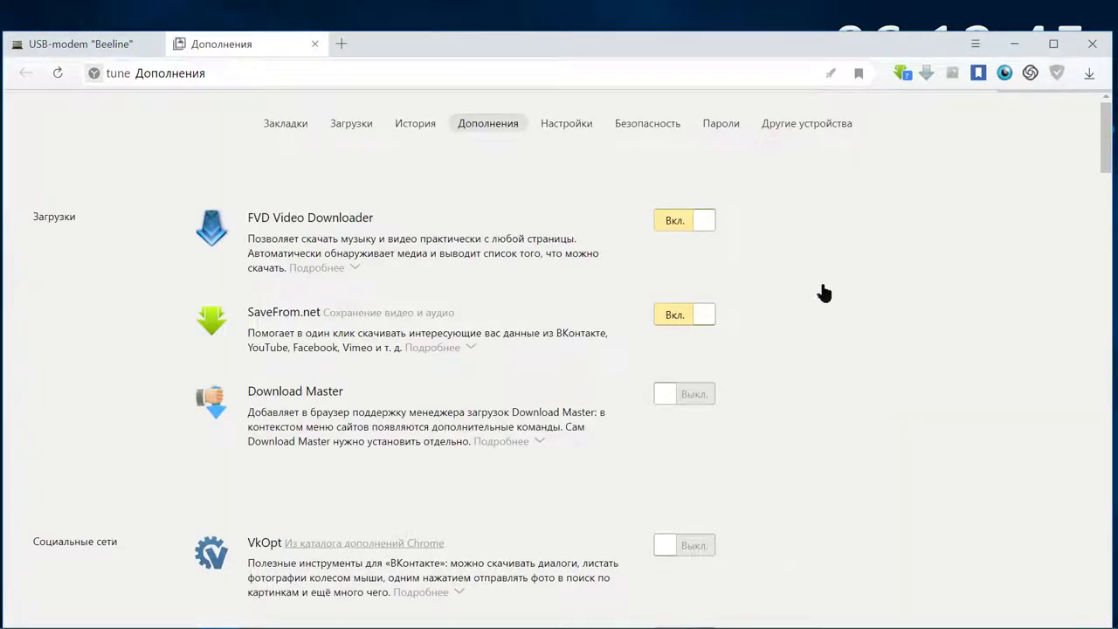
{"action": "left_click_drag", "start_coordinate": [712, 48], "coordinate": [718, 17]}
- Go through the add-ons list to its end and open the extension catalogue for Yandex Browser
{"action": "scroll", "coordinate": [573, 226], "scroll_direction": "down", "scroll_amount": 10}
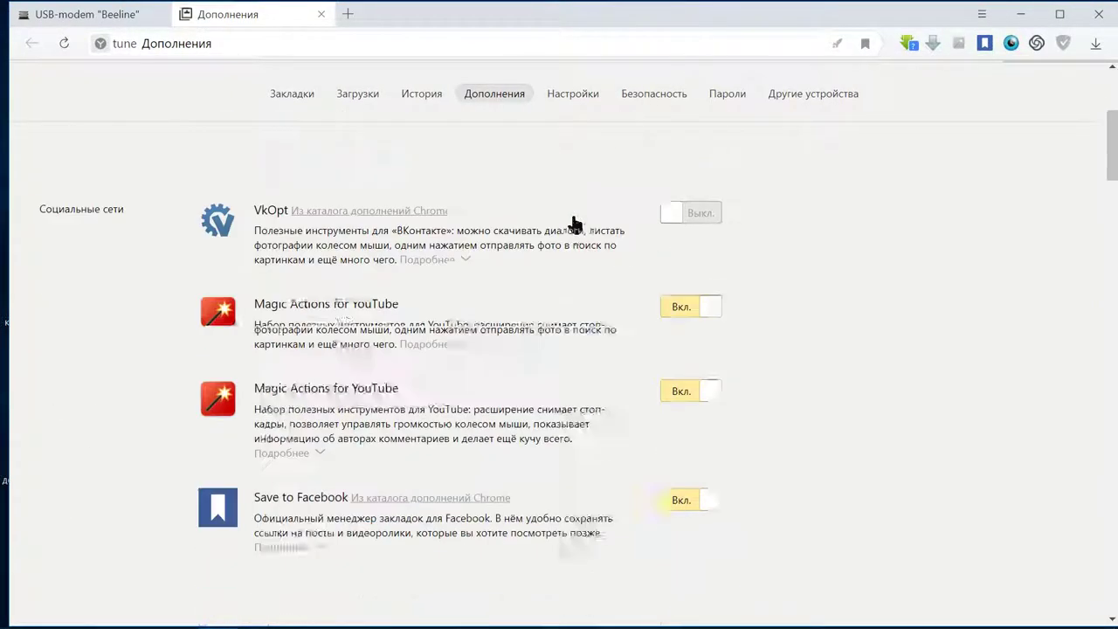
{"action": "scroll", "coordinate": [573, 225], "scroll_direction": "down", "scroll_amount": 15}
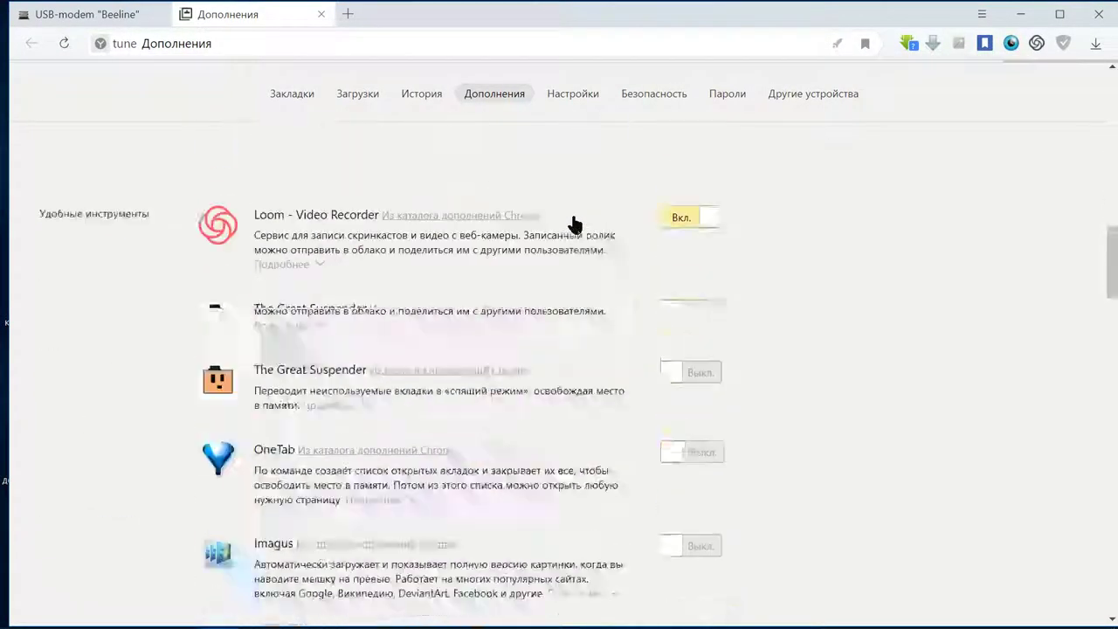
{"action": "scroll", "coordinate": [574, 225], "scroll_direction": "down", "scroll_amount": 15}
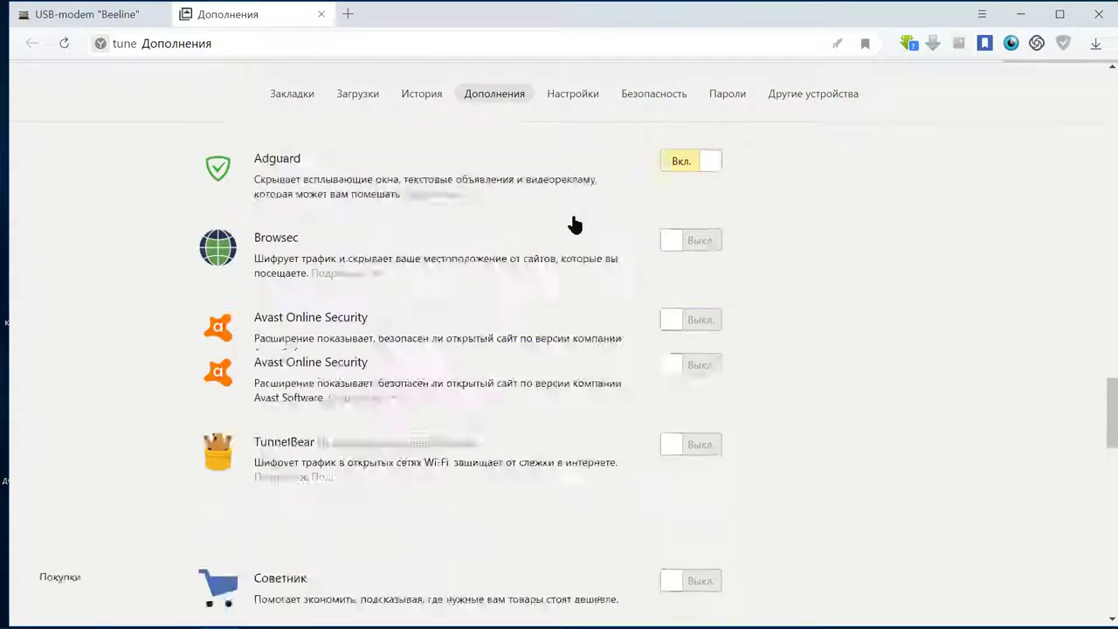
{"action": "scroll", "coordinate": [574, 225], "scroll_direction": "down", "scroll_amount": 3}
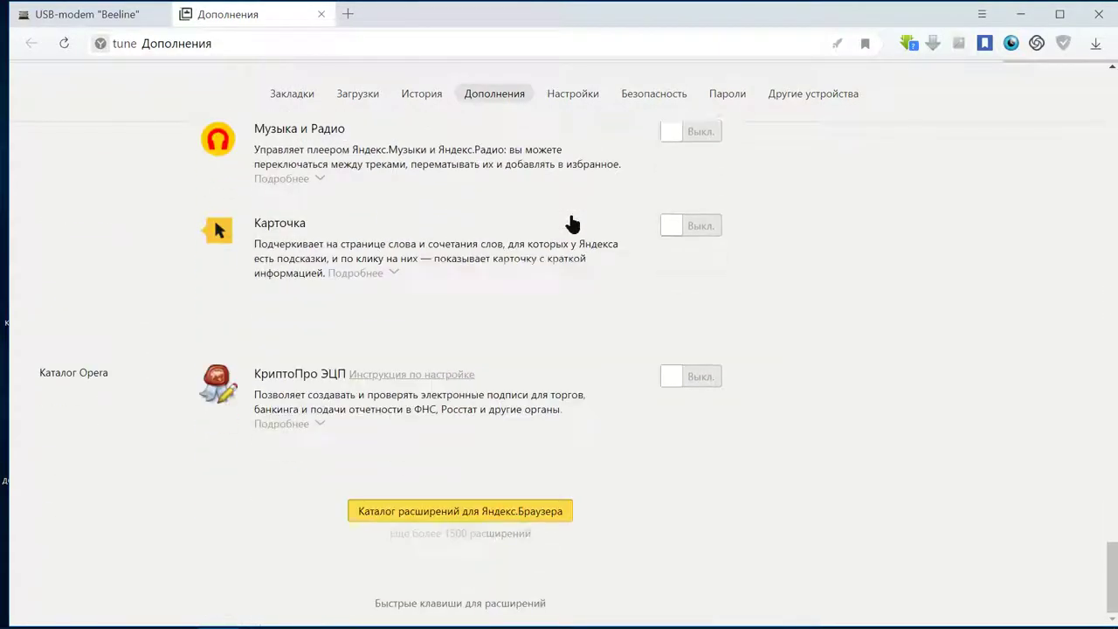
{"action": "left_click", "coordinate": [538, 512]}
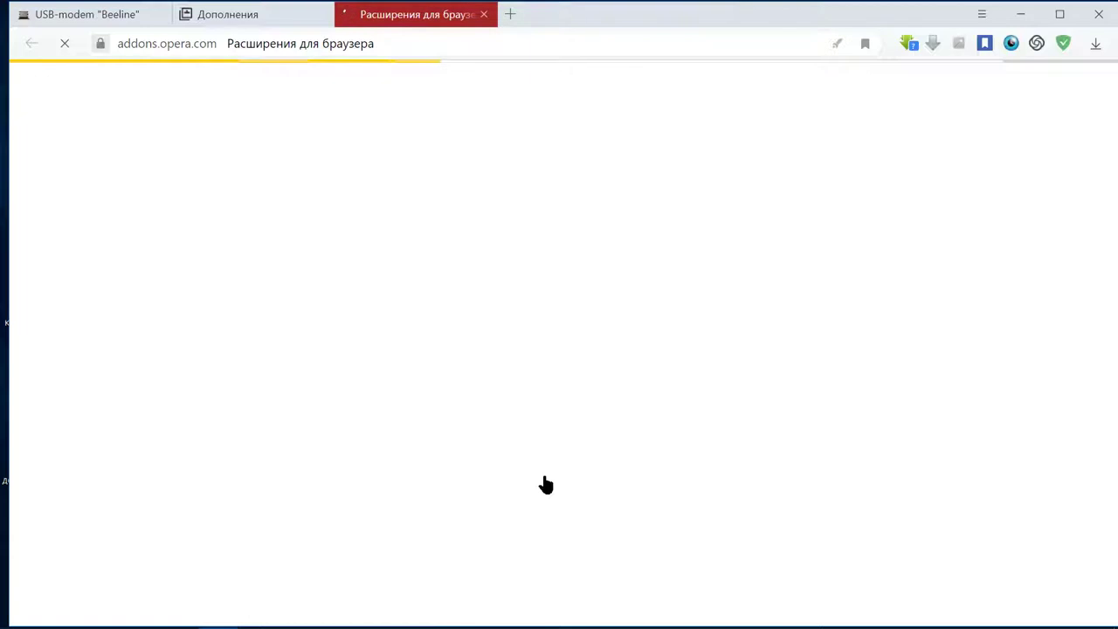
- Examine the recommended and Лучшие extensions in the catalogue, and close its tab to return to Дополнения
{"action": "scroll", "coordinate": [545, 484], "scroll_direction": "down", "scroll_amount": 8}
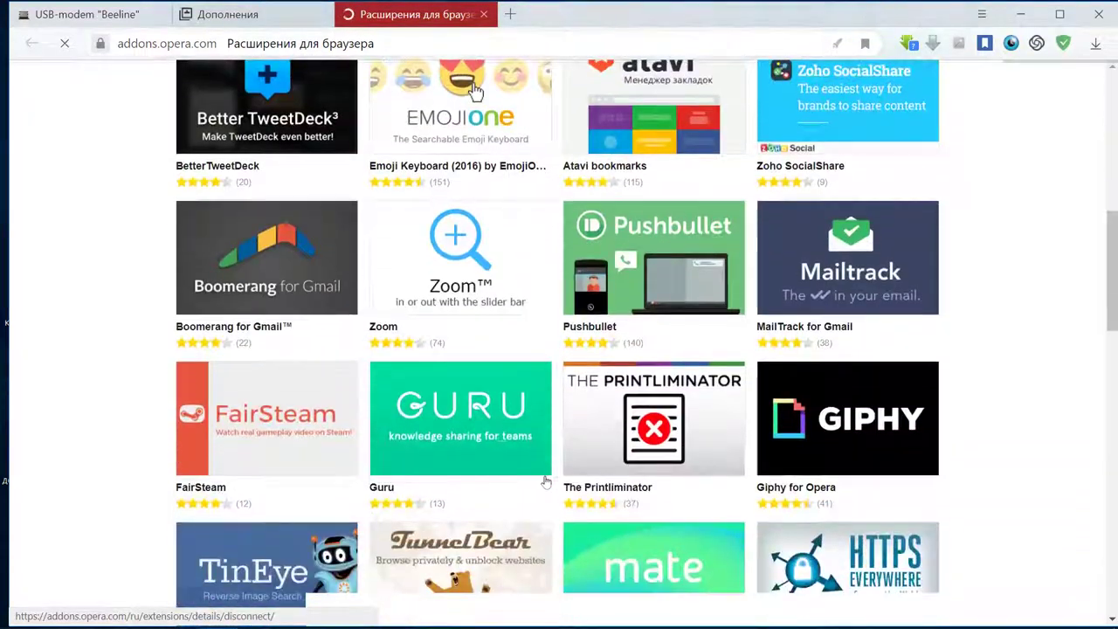
{"action": "scroll", "coordinate": [545, 481], "scroll_direction": "down", "scroll_amount": 15}
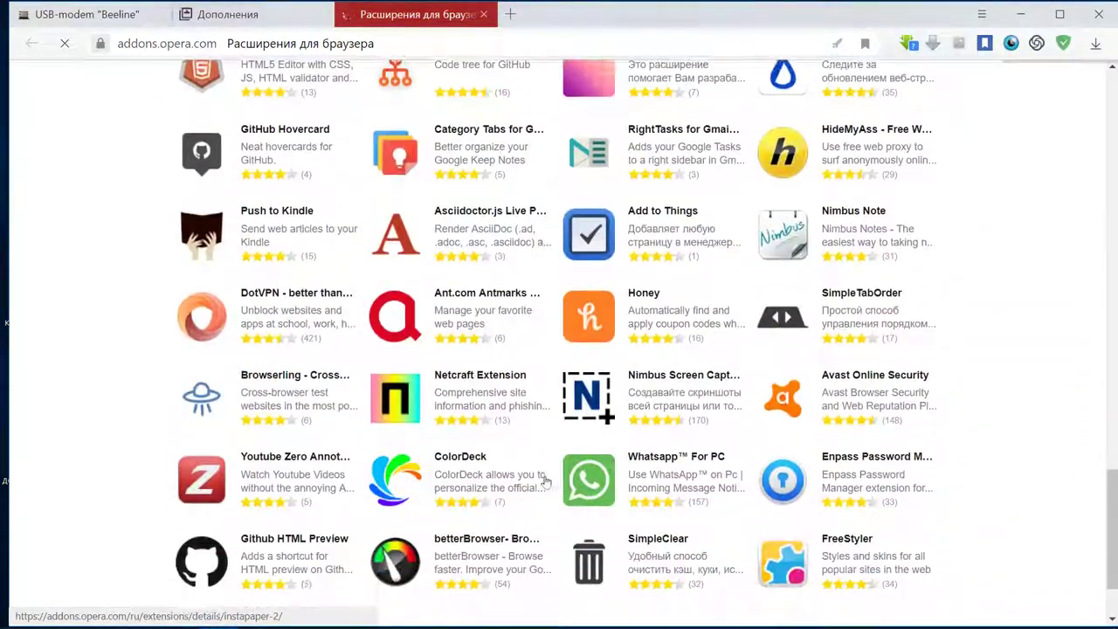
{"action": "scroll", "coordinate": [545, 481], "scroll_direction": "down", "scroll_amount": 2}
{"action": "scroll", "coordinate": [545, 481], "scroll_direction": "up", "scroll_amount": 6}
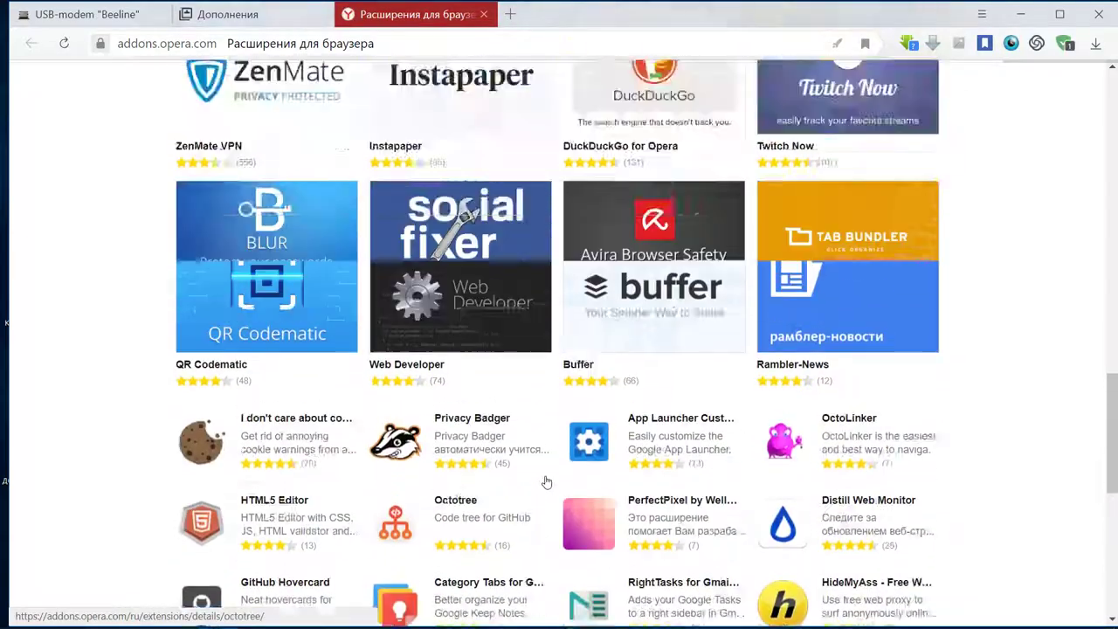
{"action": "scroll", "coordinate": [545, 482], "scroll_direction": "up", "scroll_amount": 10}
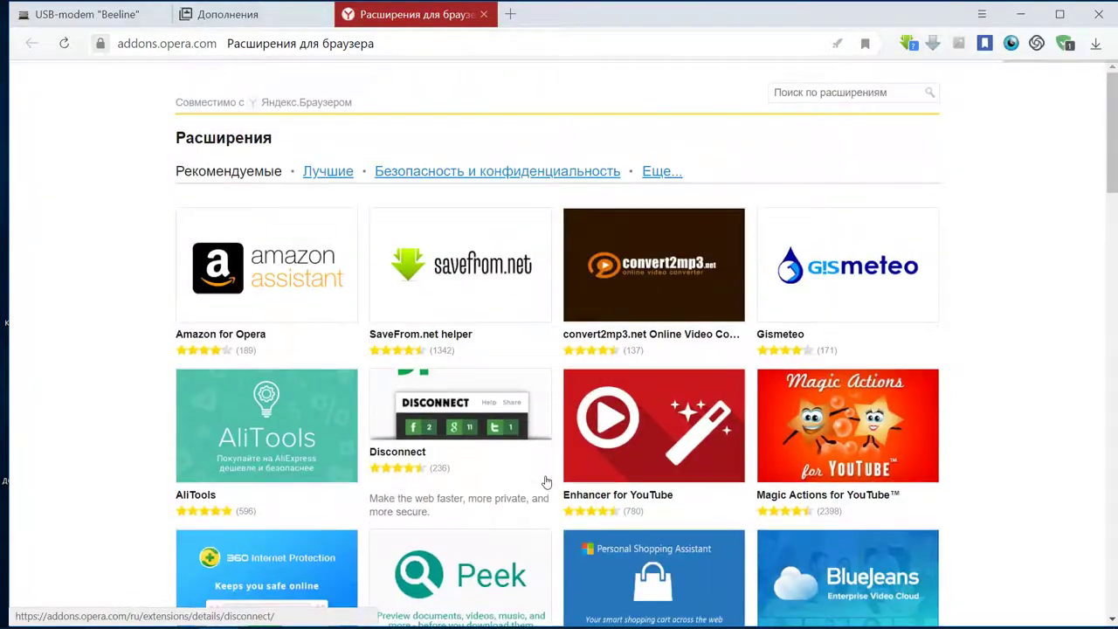
{"action": "left_click", "coordinate": [343, 173]}
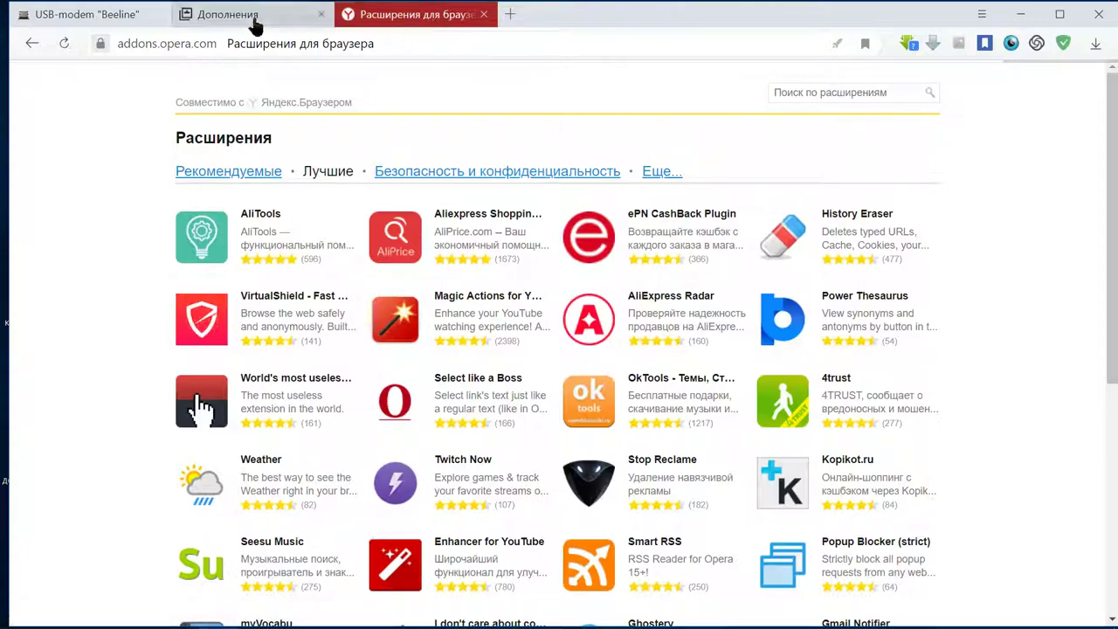
{"action": "left_click", "coordinate": [218, 16]}
{"action": "left_click", "coordinate": [481, 14]}
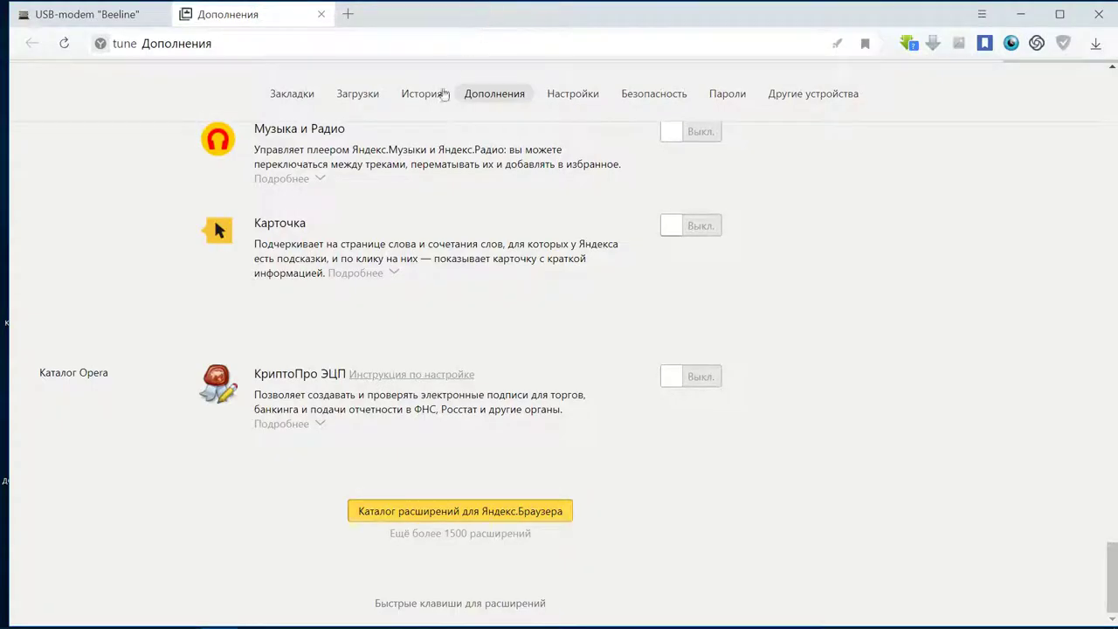
- Examine the add-ons in the Сервисы Яндекса, Управление and Покупки sections
{"action": "scroll", "coordinate": [436, 149], "scroll_direction": "up", "scroll_amount": 2}
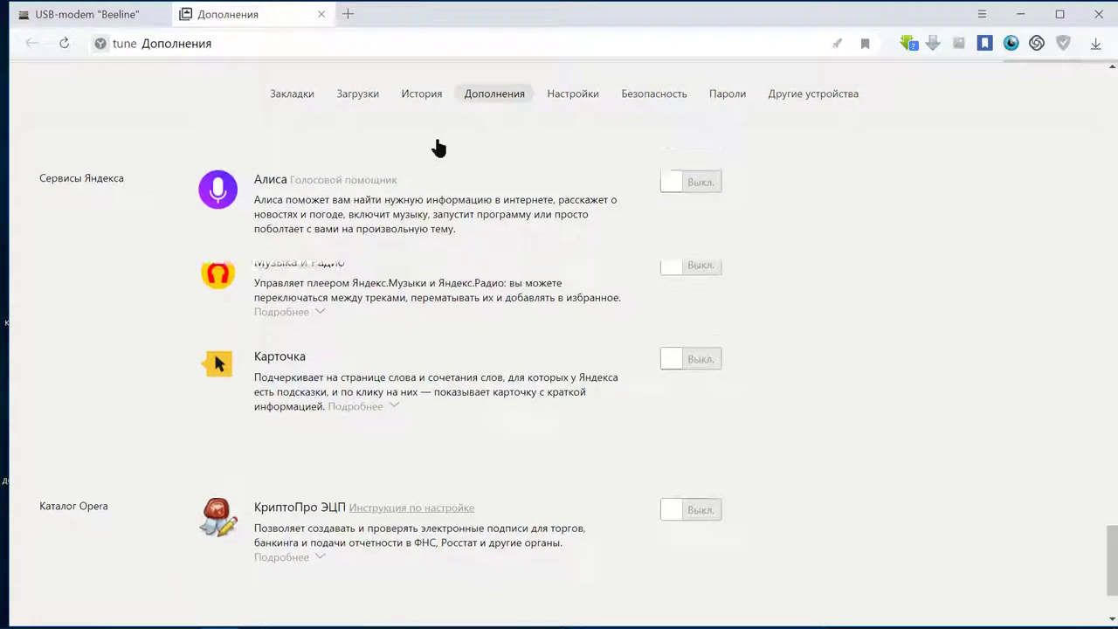
{"action": "scroll", "coordinate": [410, 240], "scroll_direction": "up", "scroll_amount": 2}
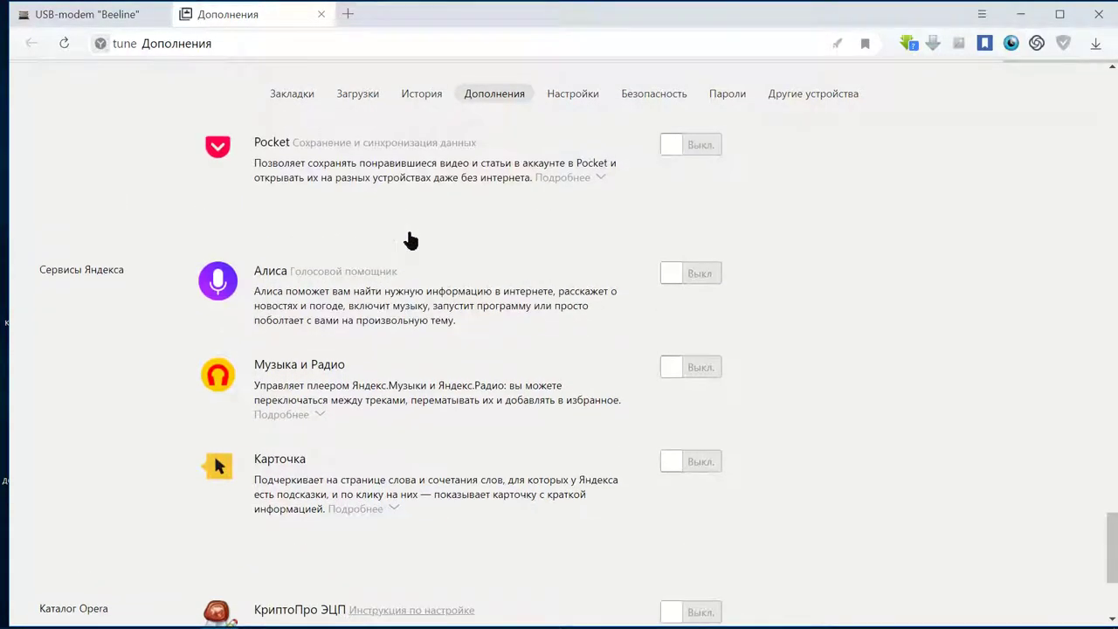
{"action": "scroll", "coordinate": [405, 297], "scroll_direction": "up", "scroll_amount": 1}
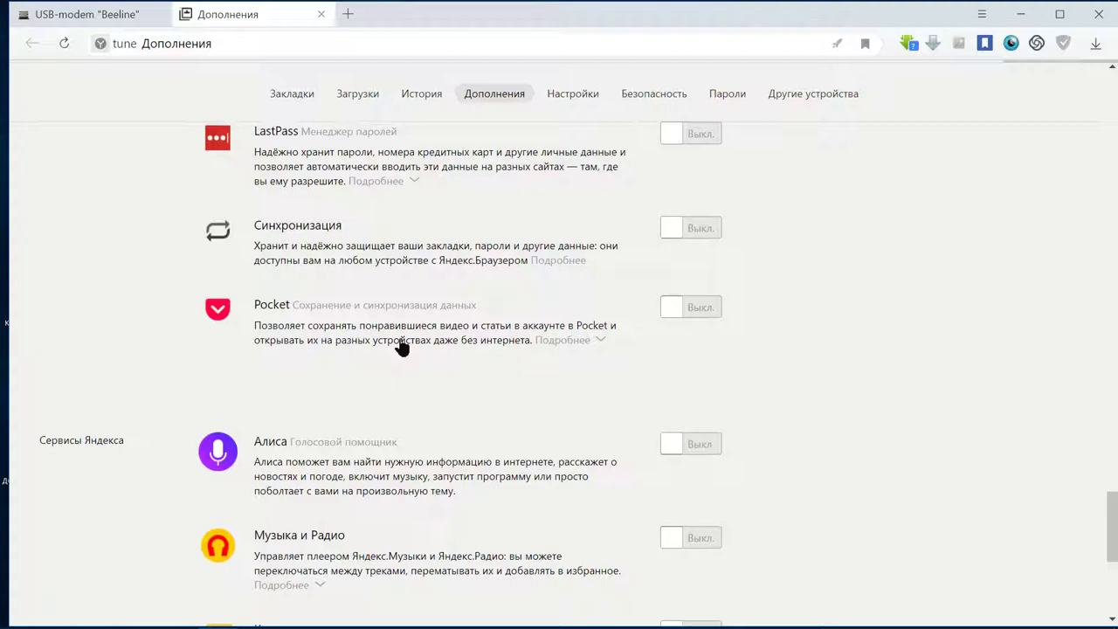
{"action": "scroll", "coordinate": [402, 348], "scroll_direction": "up", "scroll_amount": 1}
{"action": "scroll", "coordinate": [402, 347], "scroll_direction": "up", "scroll_amount": 1}
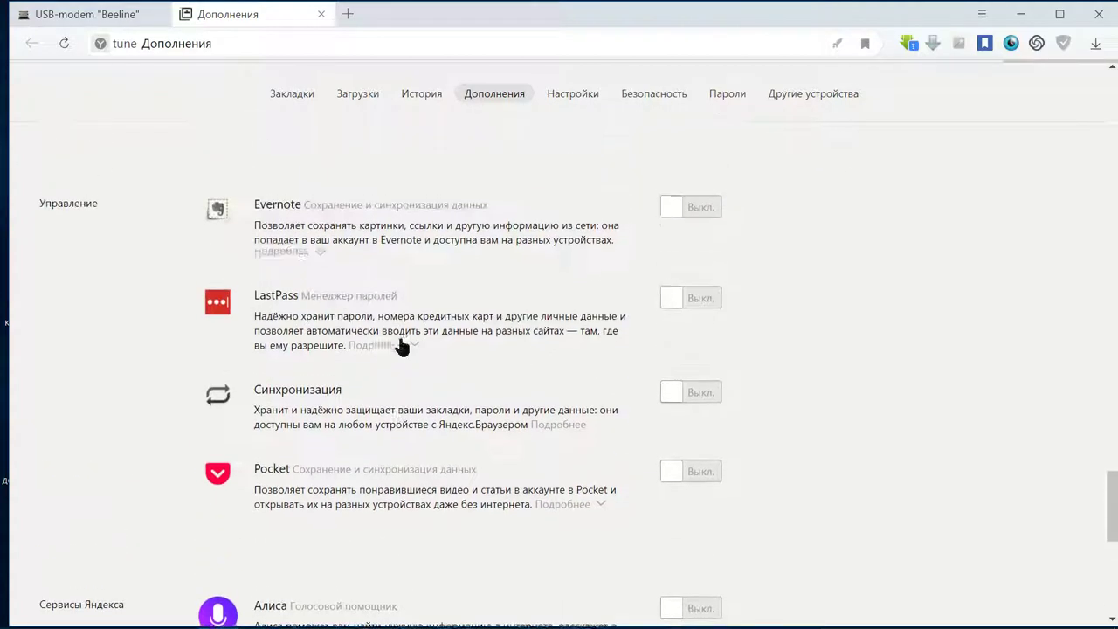
{"action": "scroll", "coordinate": [402, 348], "scroll_direction": "up", "scroll_amount": 1}
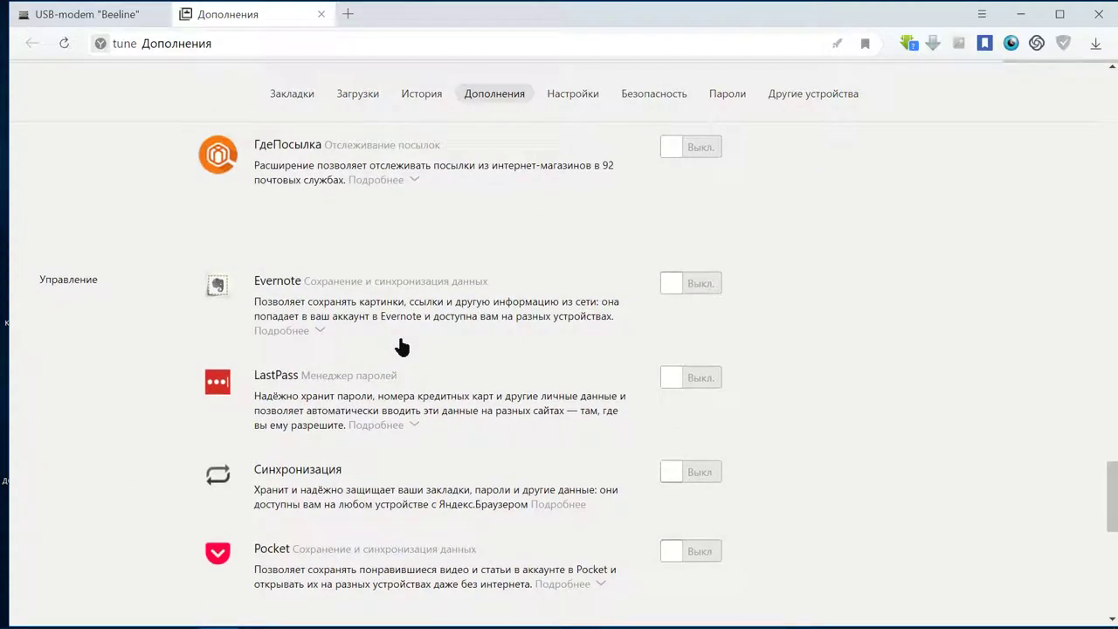
{"action": "scroll", "coordinate": [402, 347], "scroll_direction": "up", "scroll_amount": 2}
{"action": "scroll", "coordinate": [402, 347], "scroll_direction": "up", "scroll_amount": 1}
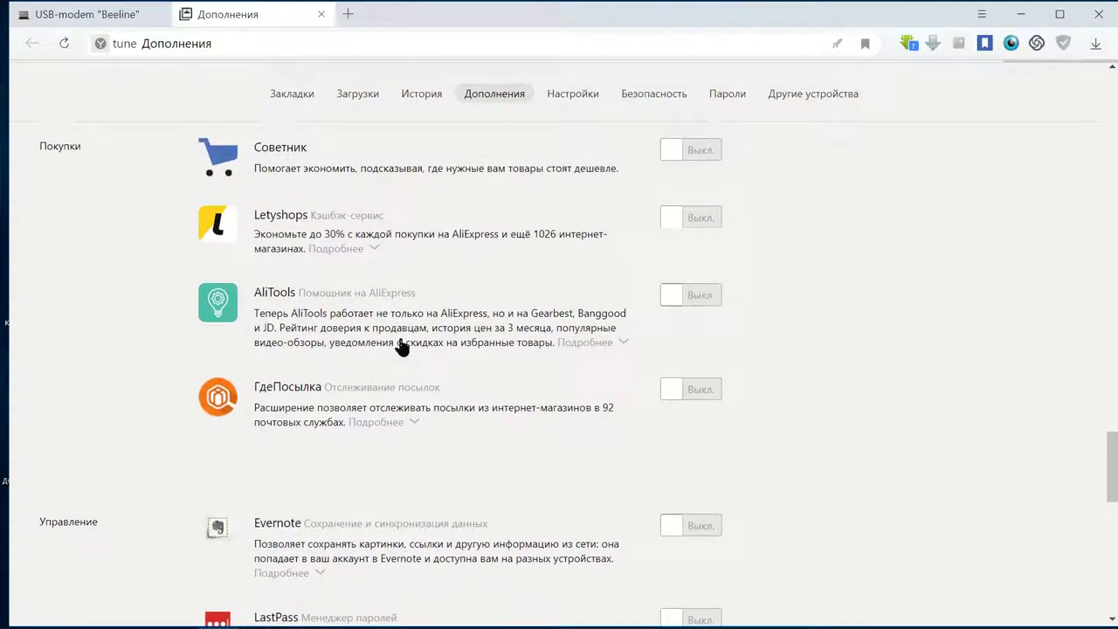
- Examine the add-ons in the Покупки and Безопасность в сети sections, including TunnelBear, Browsec and Adguard
{"action": "scroll", "coordinate": [401, 347], "scroll_direction": "up", "scroll_amount": 2}
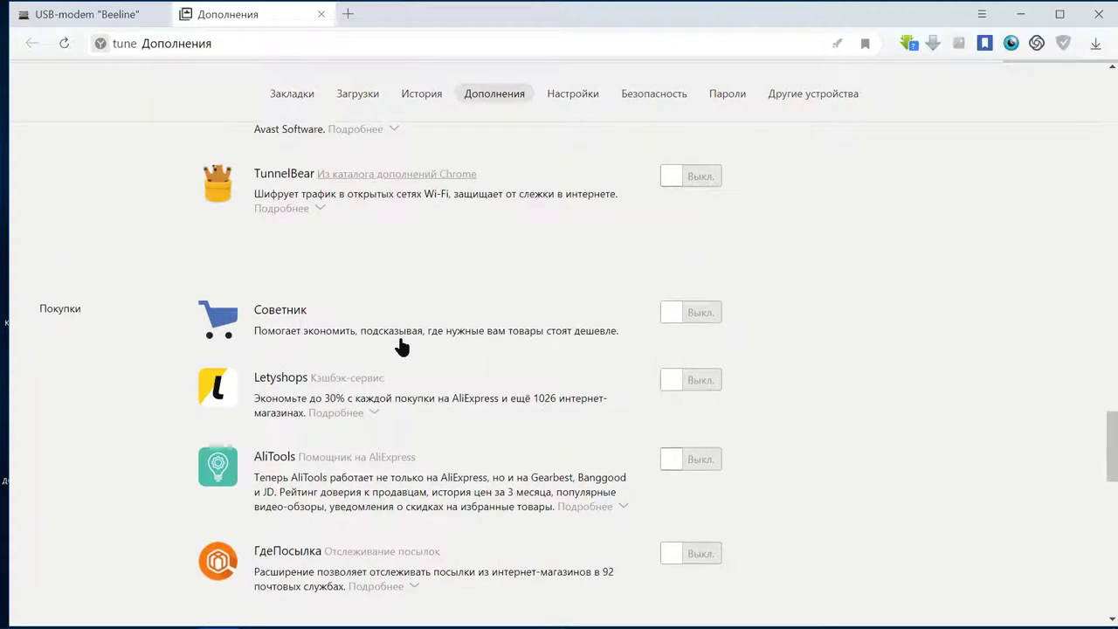
{"action": "scroll", "coordinate": [402, 347], "scroll_direction": "up", "scroll_amount": 2}
{"action": "scroll", "coordinate": [401, 348], "scroll_direction": "up", "scroll_amount": 1}
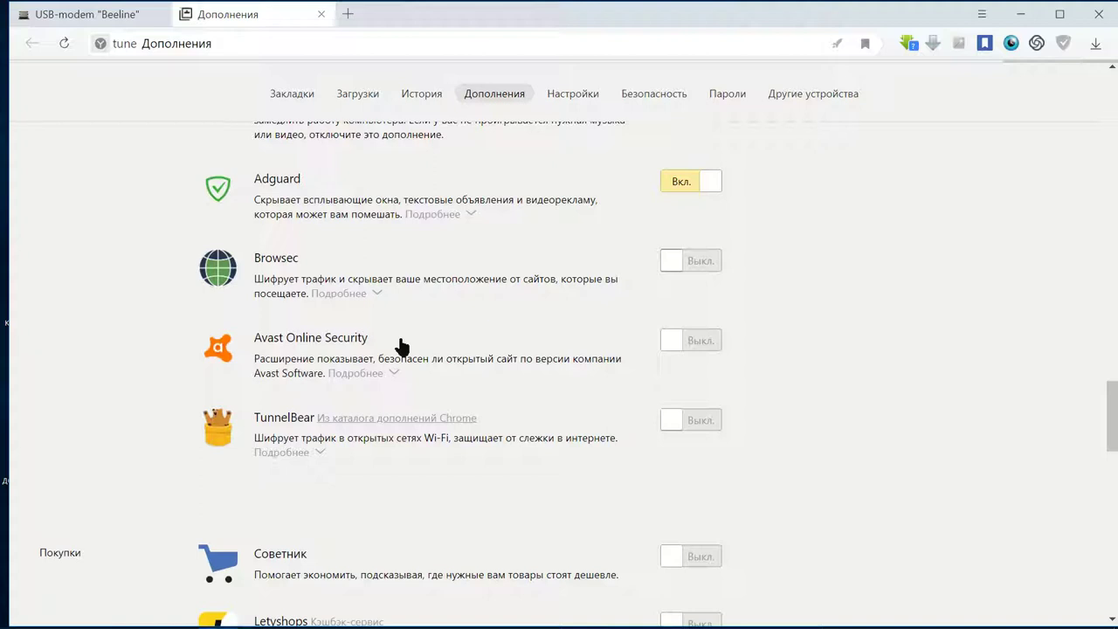
{"action": "scroll", "coordinate": [402, 347], "scroll_direction": "up", "scroll_amount": 1}
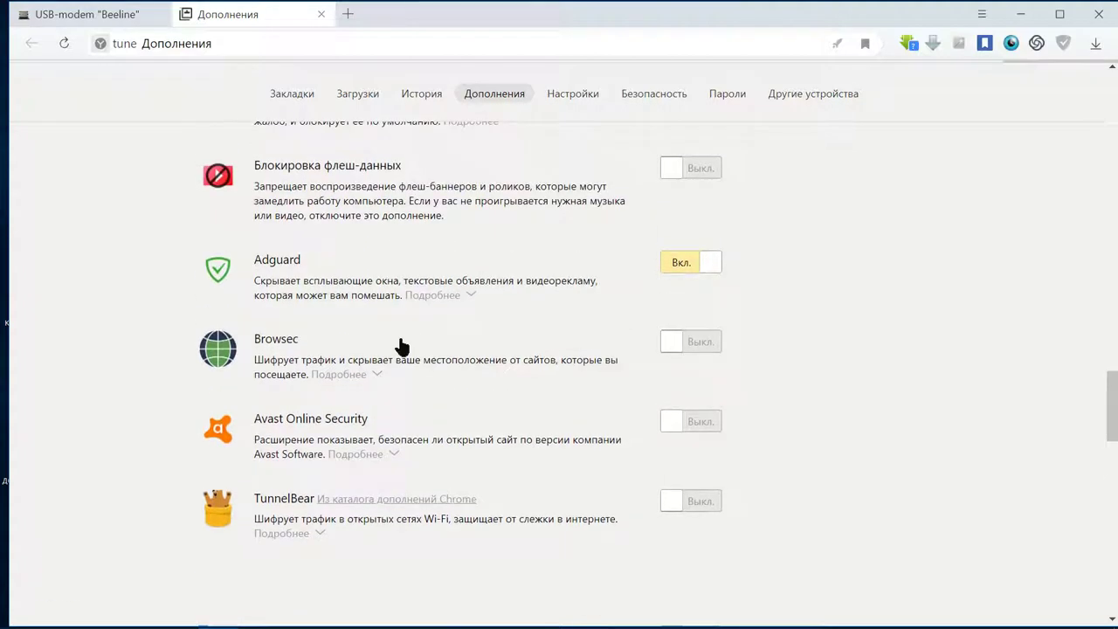
{"action": "scroll", "coordinate": [401, 348], "scroll_direction": "up", "scroll_amount": 1}
{"action": "scroll", "coordinate": [402, 348], "scroll_direction": "up", "scroll_amount": 1}
{"action": "scroll", "coordinate": [469, 347], "scroll_direction": "down", "scroll_amount": 1}
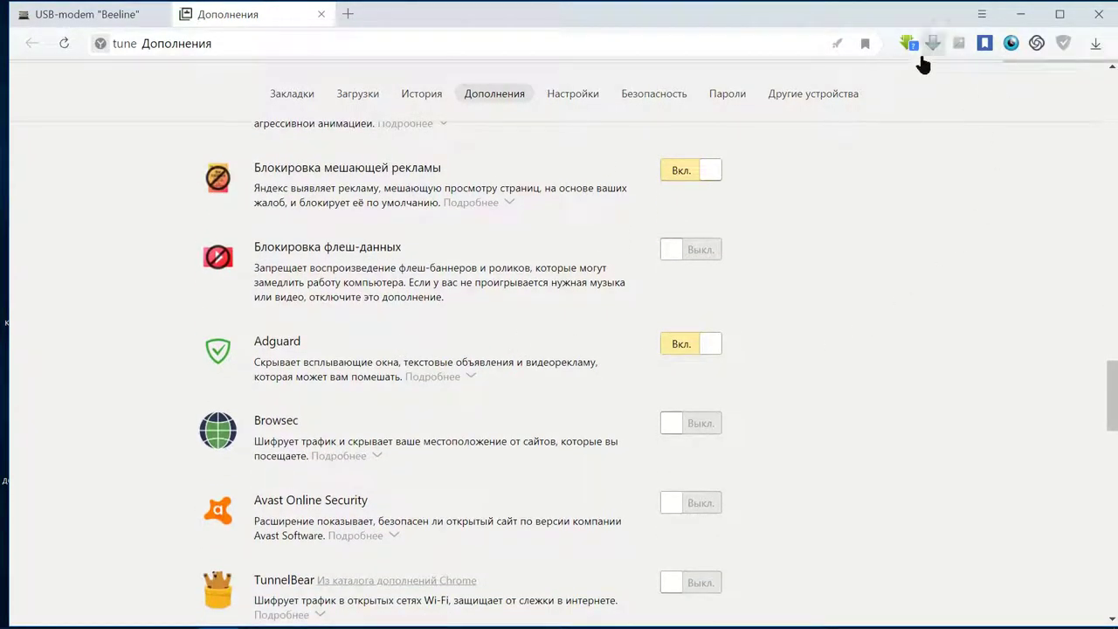
- Open the AdGuard extension's settings page, review its filter and protection options, and close its tab
{"action": "left_click", "coordinate": [1065, 45]}
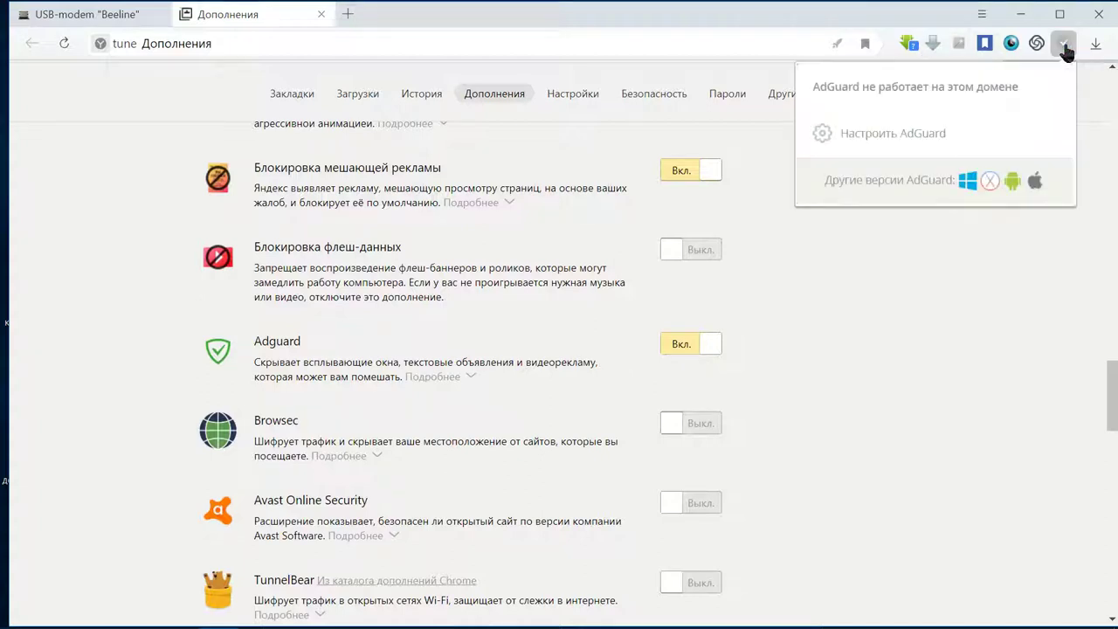
{"action": "left_click", "coordinate": [882, 134]}
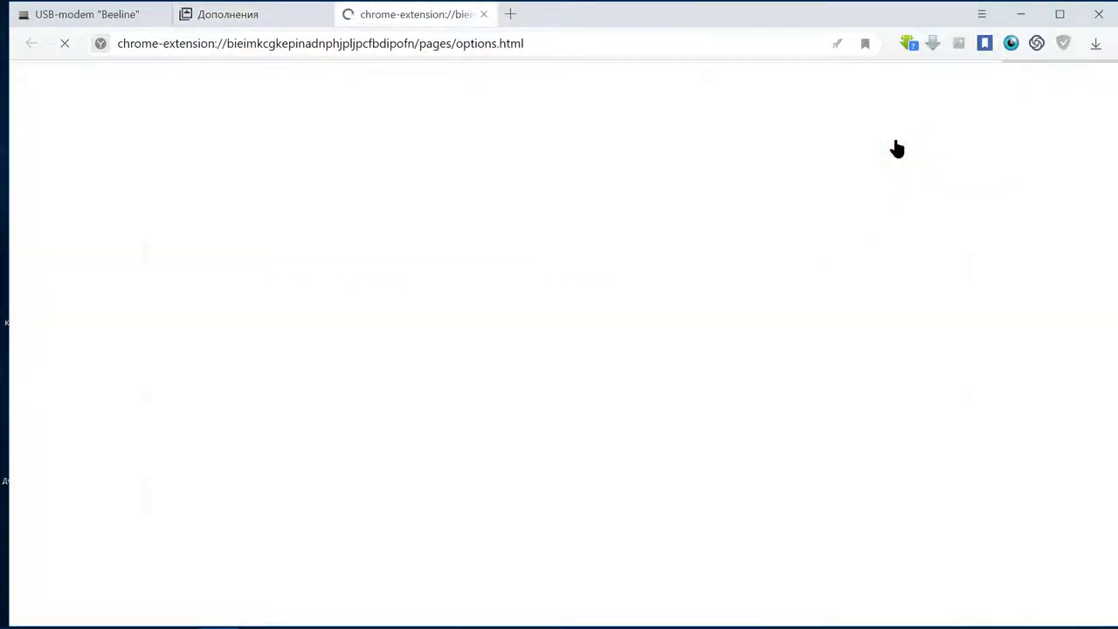
{"action": "scroll", "coordinate": [692, 236], "scroll_direction": "down", "scroll_amount": 5}
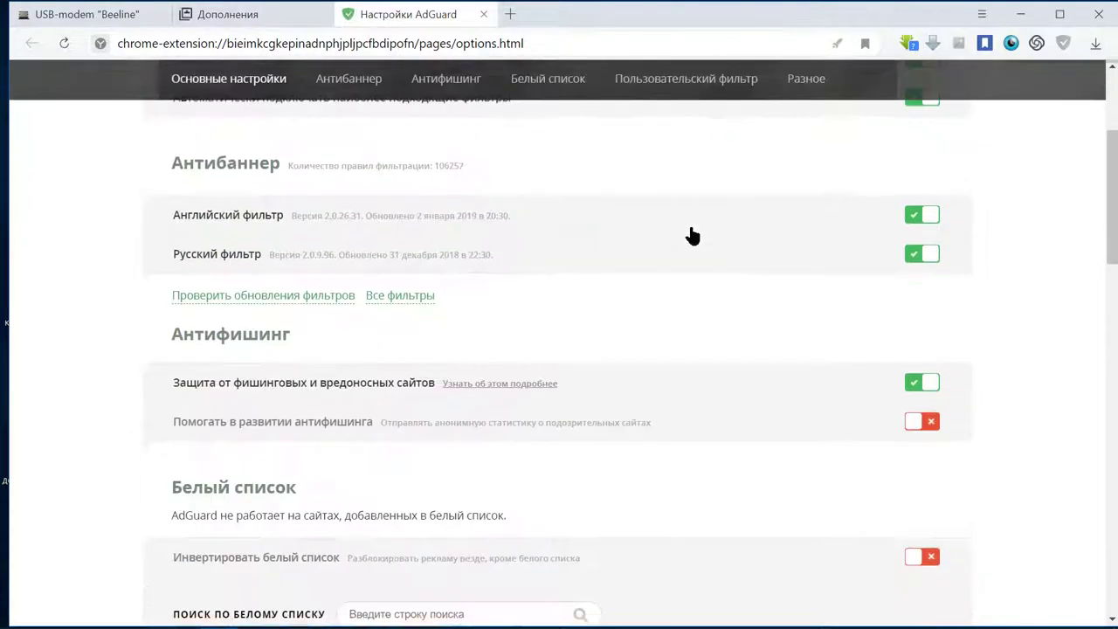
{"action": "scroll", "coordinate": [690, 235], "scroll_direction": "up", "scroll_amount": 5}
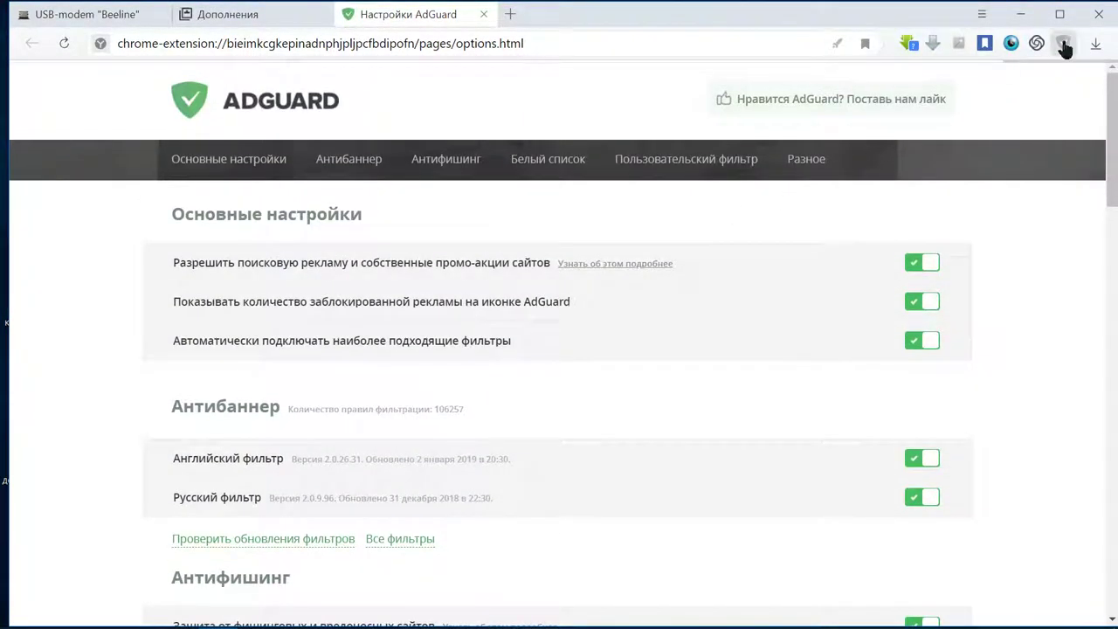
{"action": "left_click", "coordinate": [482, 15]}
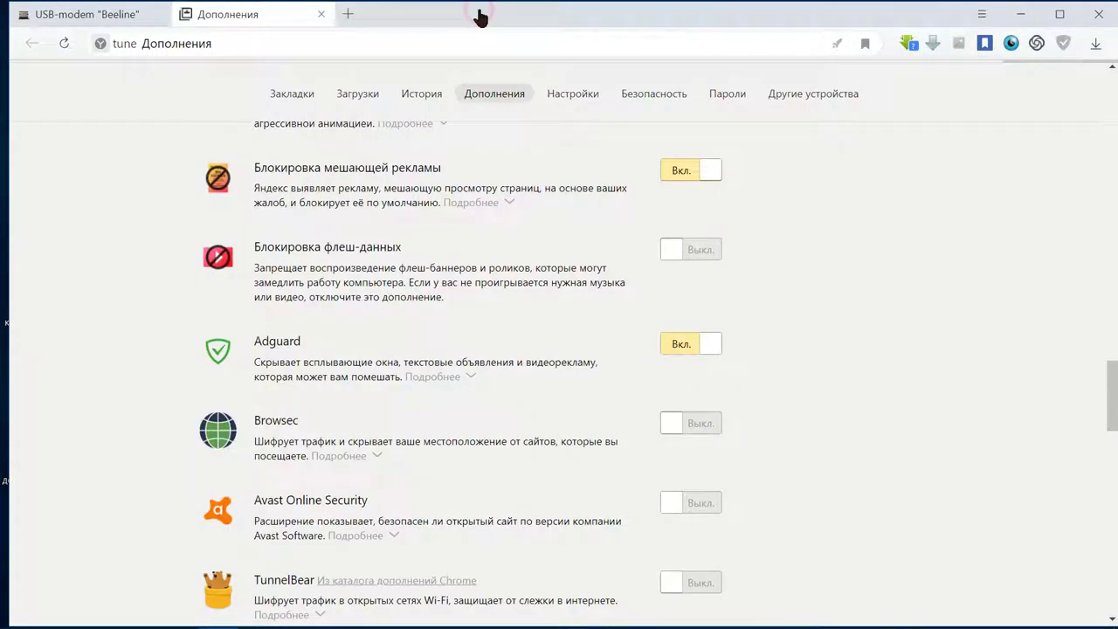
- Examine the remaining add-on sections from Безопасность в сети back up to Загрузки, at the start of the list
{"action": "scroll", "coordinate": [554, 183], "scroll_direction": "up", "scroll_amount": 3}
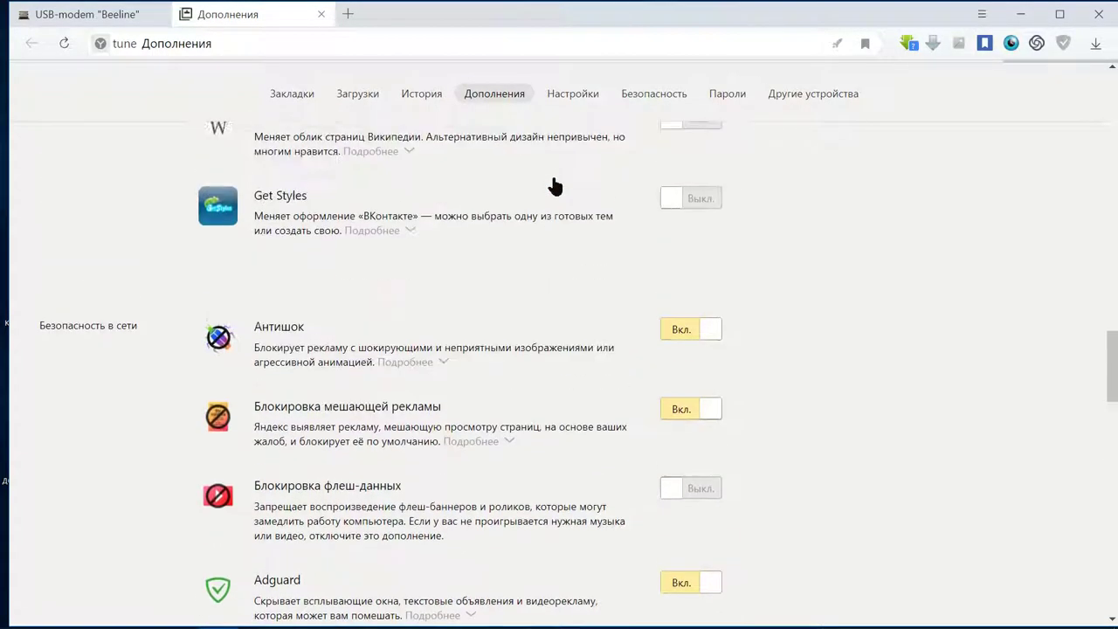
{"action": "scroll", "coordinate": [554, 186], "scroll_direction": "up", "scroll_amount": 5}
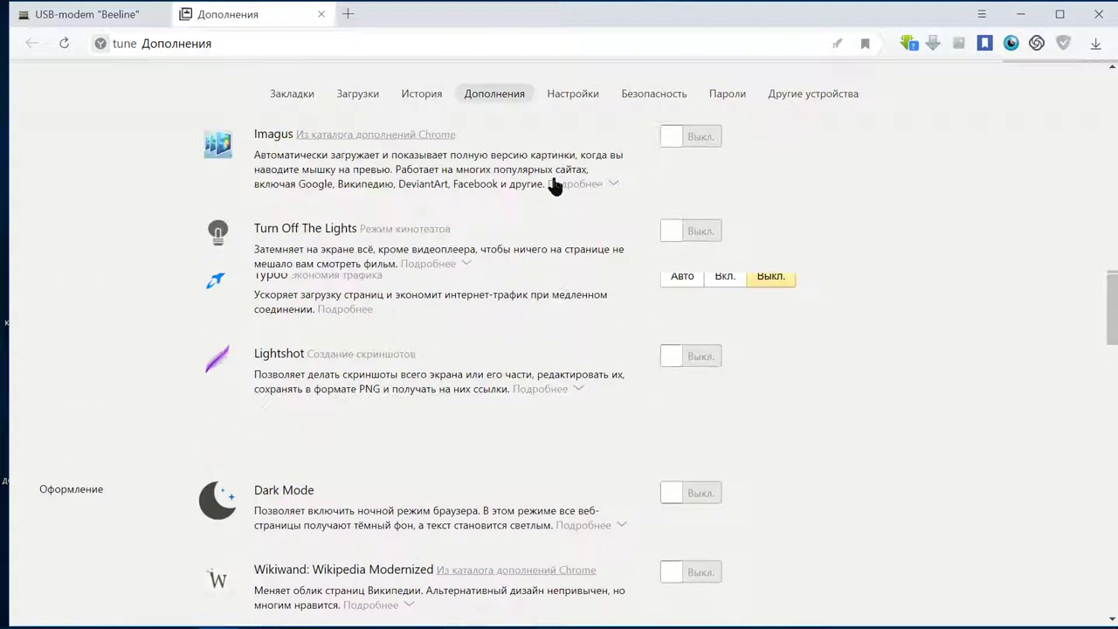
{"action": "scroll", "coordinate": [553, 186], "scroll_direction": "up", "scroll_amount": 4}
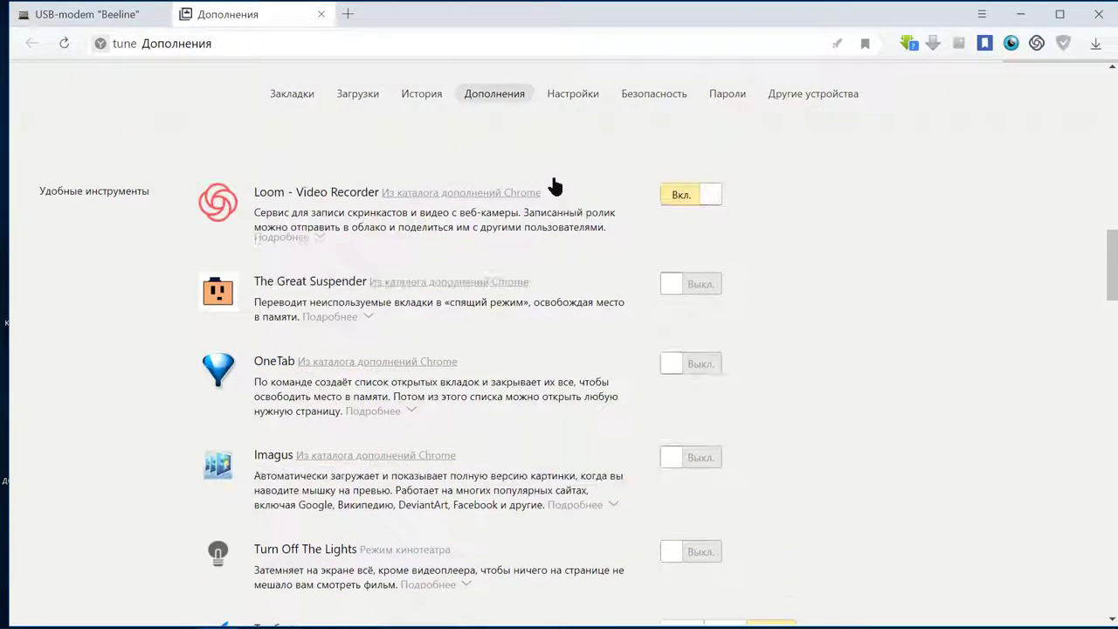
{"action": "scroll", "coordinate": [554, 186], "scroll_direction": "up", "scroll_amount": 5}
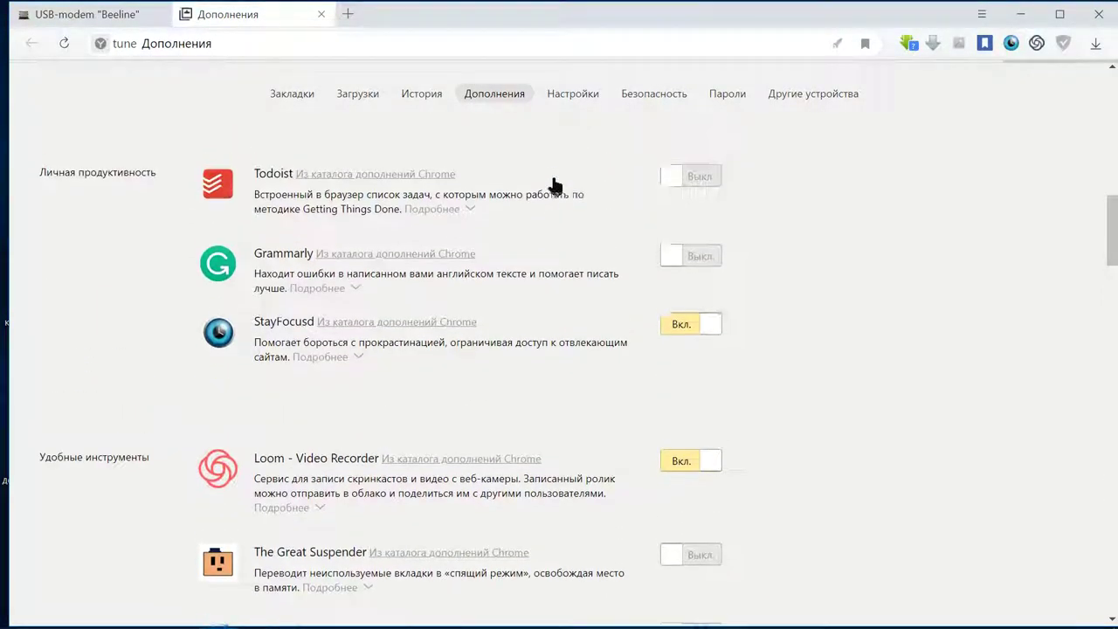
{"action": "scroll", "coordinate": [554, 186], "scroll_direction": "up", "scroll_amount": 4}
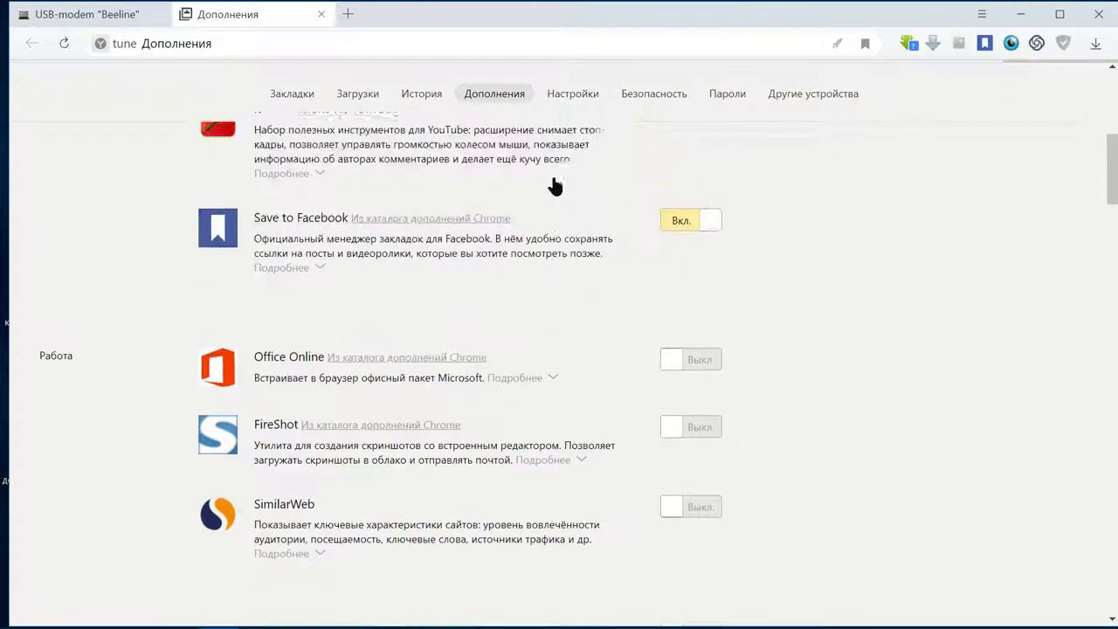
{"action": "scroll", "coordinate": [553, 186], "scroll_direction": "up", "scroll_amount": 5}
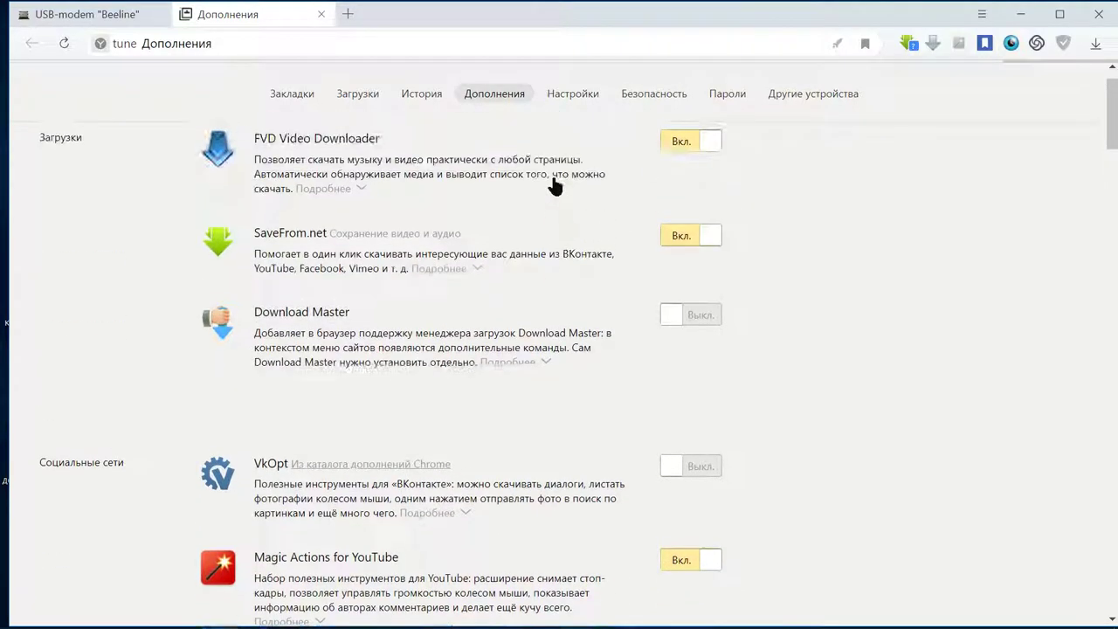
{"action": "scroll", "coordinate": [553, 186], "scroll_direction": "up", "scroll_amount": 1}
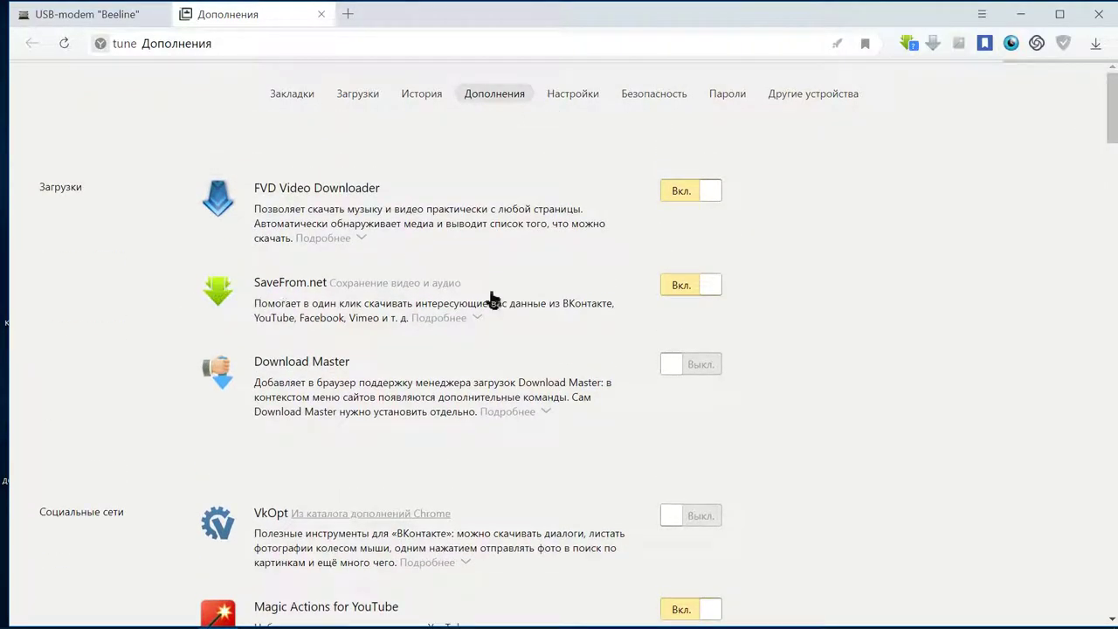
{"action": "left_click", "coordinate": [352, 15]}
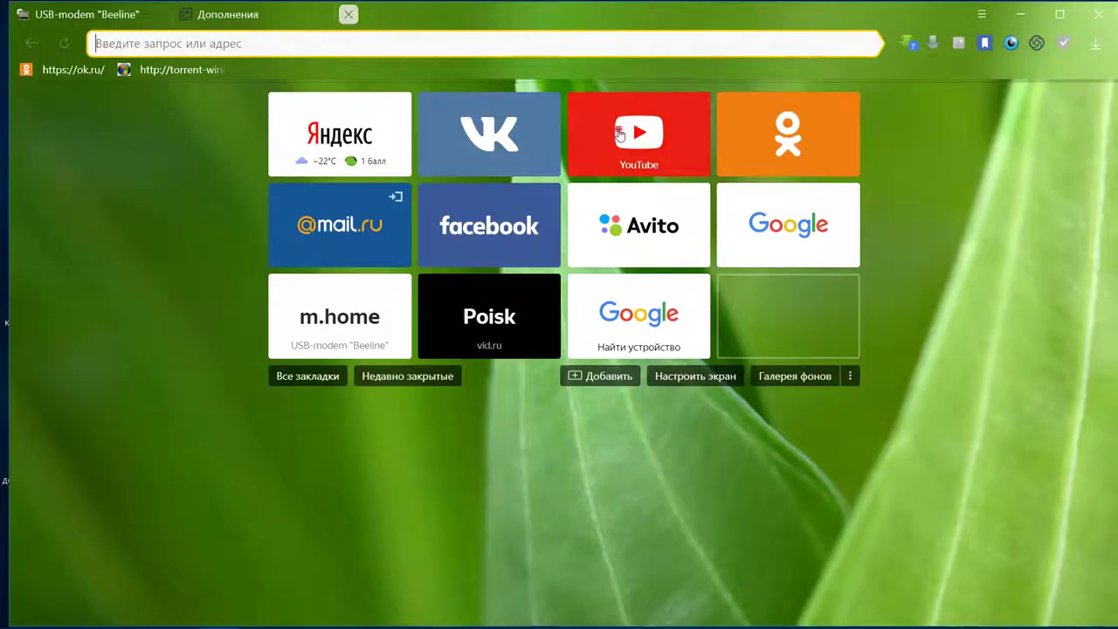
{"action": "left_click", "coordinate": [616, 137]}
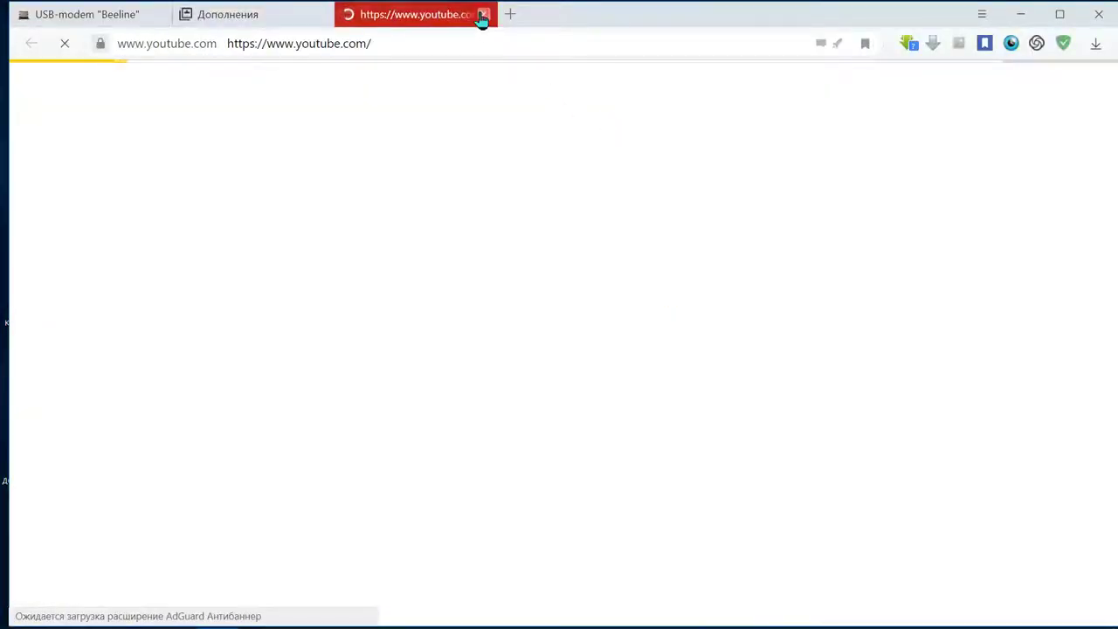
{"action": "left_click", "coordinate": [483, 16]}
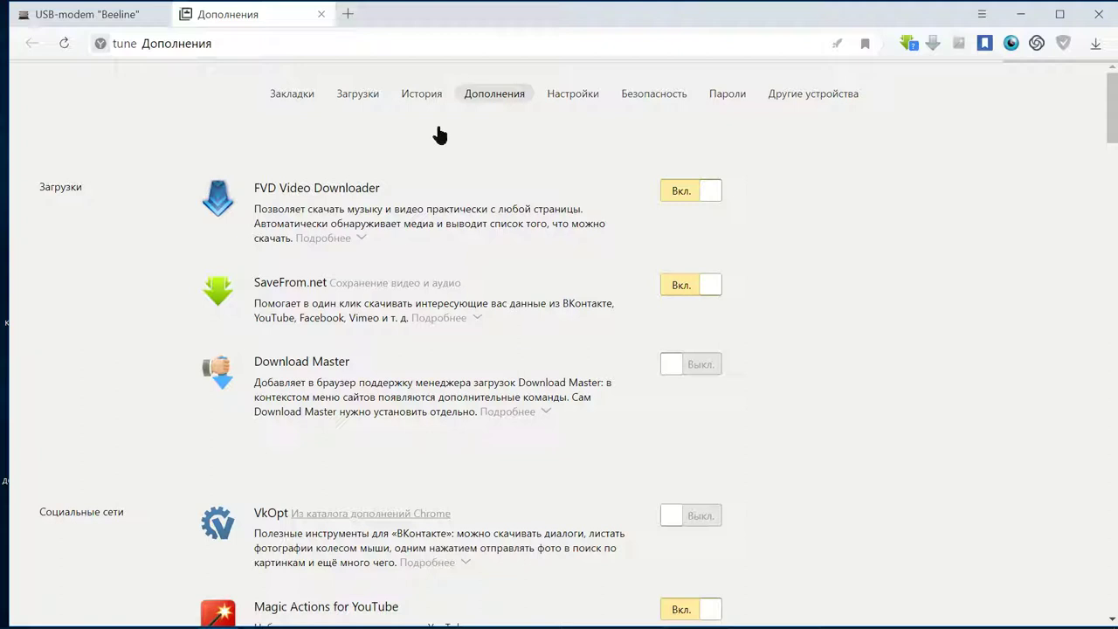
- Open Одноклассники in a new tab and sign in with the saved login details
{"action": "left_click", "coordinate": [349, 15]}
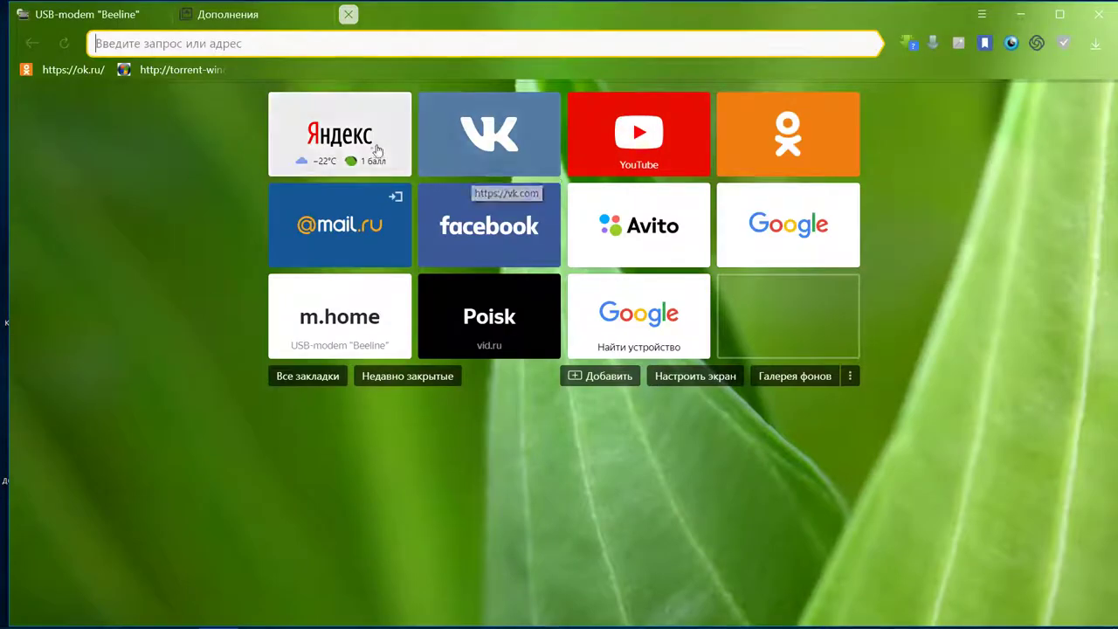
{"action": "left_click", "coordinate": [802, 140]}
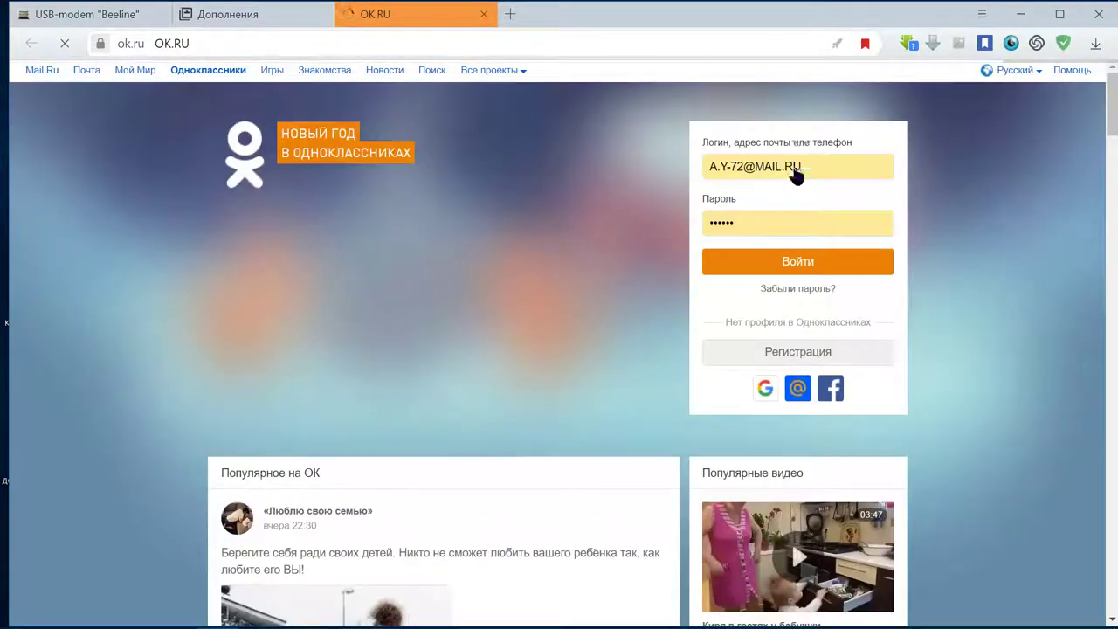
{"action": "left_click", "coordinate": [796, 262]}
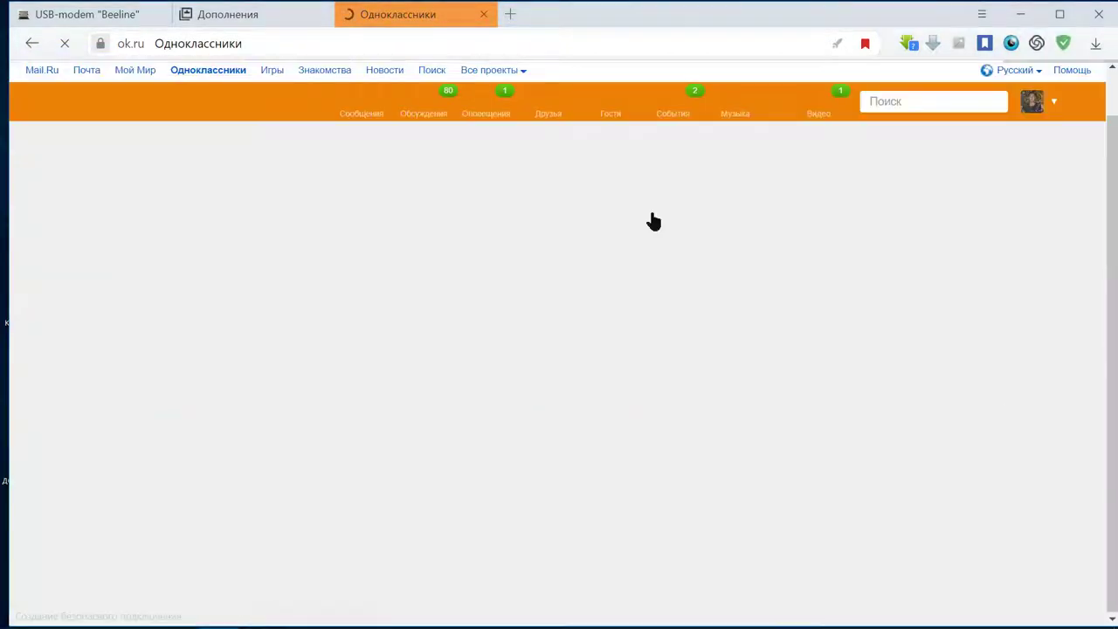
- Look through the Лента feed, open the account owner's own profile page and go down to its posts
{"action": "scroll", "coordinate": [653, 221], "scroll_direction": "down", "scroll_amount": 8}
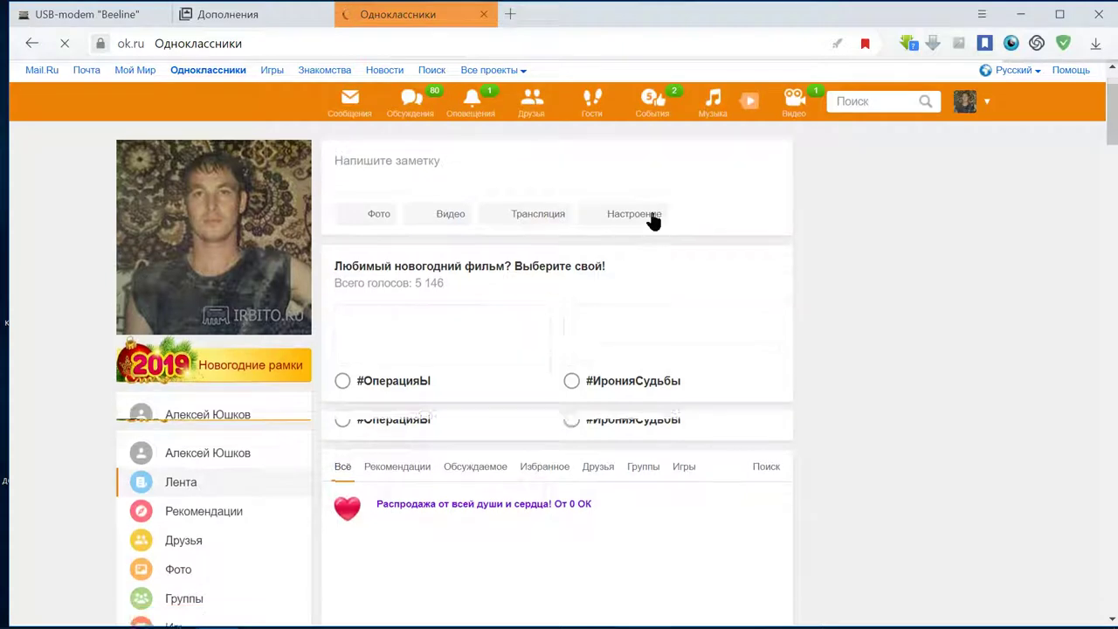
{"action": "scroll", "coordinate": [653, 221], "scroll_direction": "up", "scroll_amount": 5}
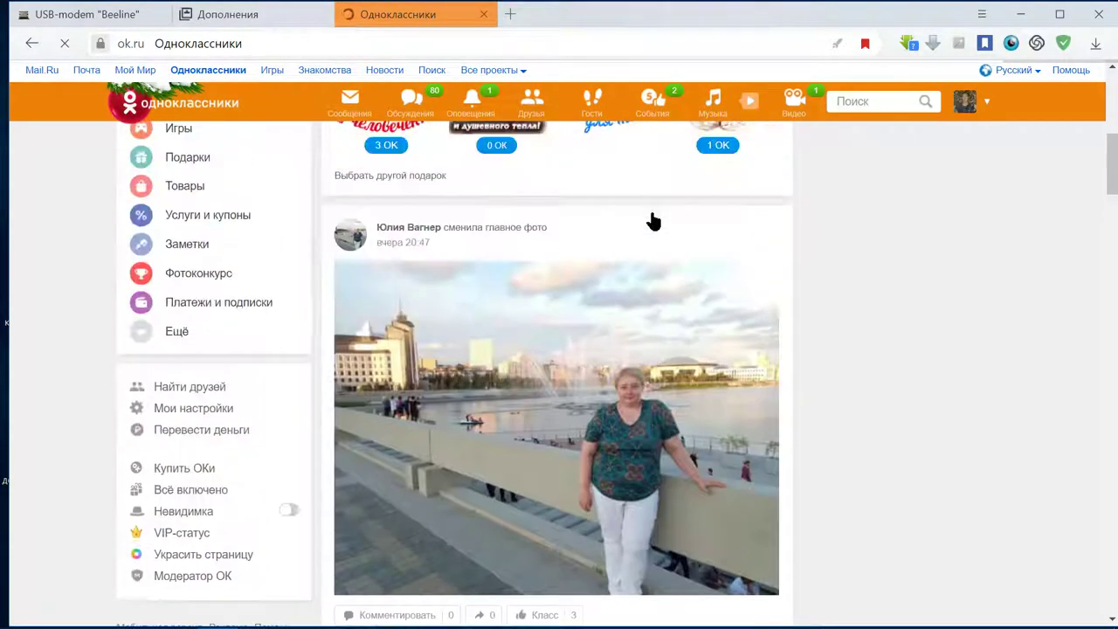
{"action": "scroll", "coordinate": [654, 220], "scroll_direction": "up", "scroll_amount": 5}
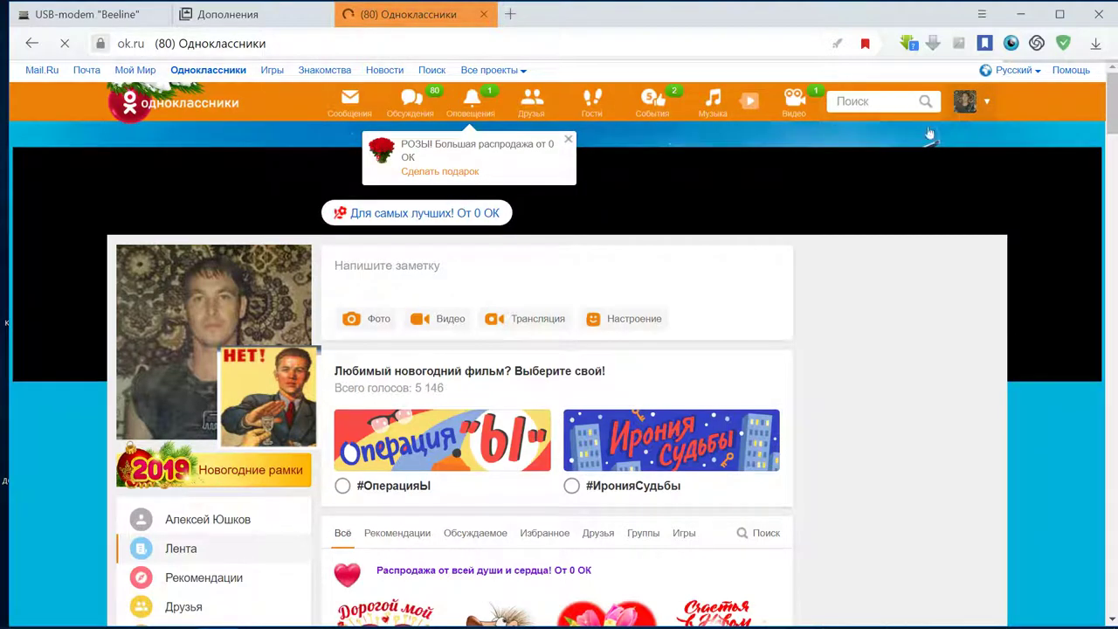
{"action": "left_click", "coordinate": [969, 103]}
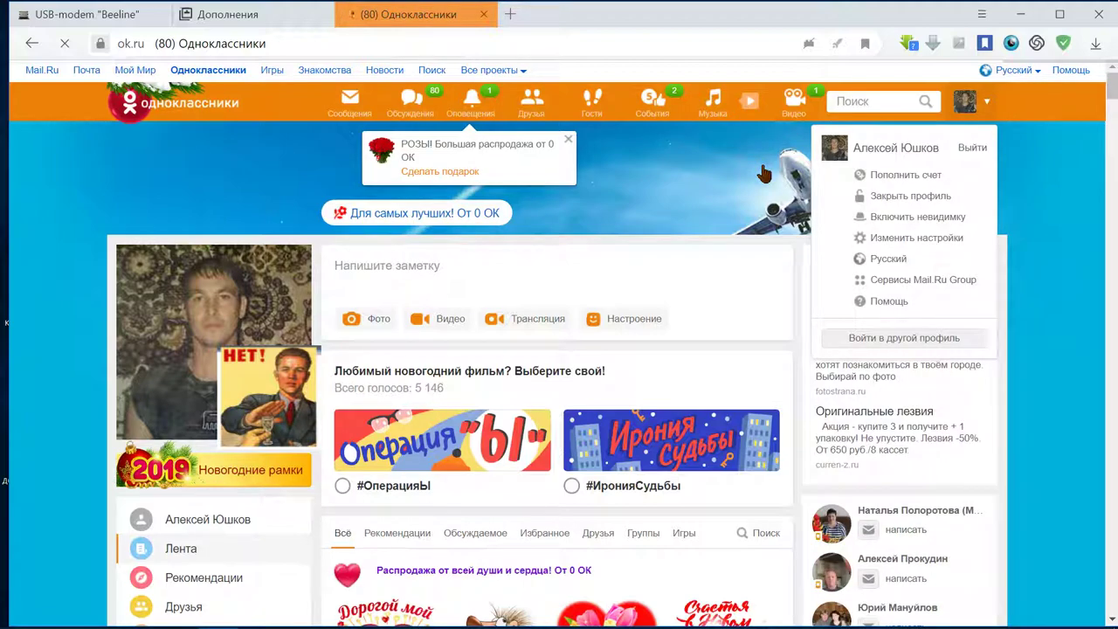
{"action": "scroll", "coordinate": [764, 173], "scroll_direction": "down", "scroll_amount": 3}
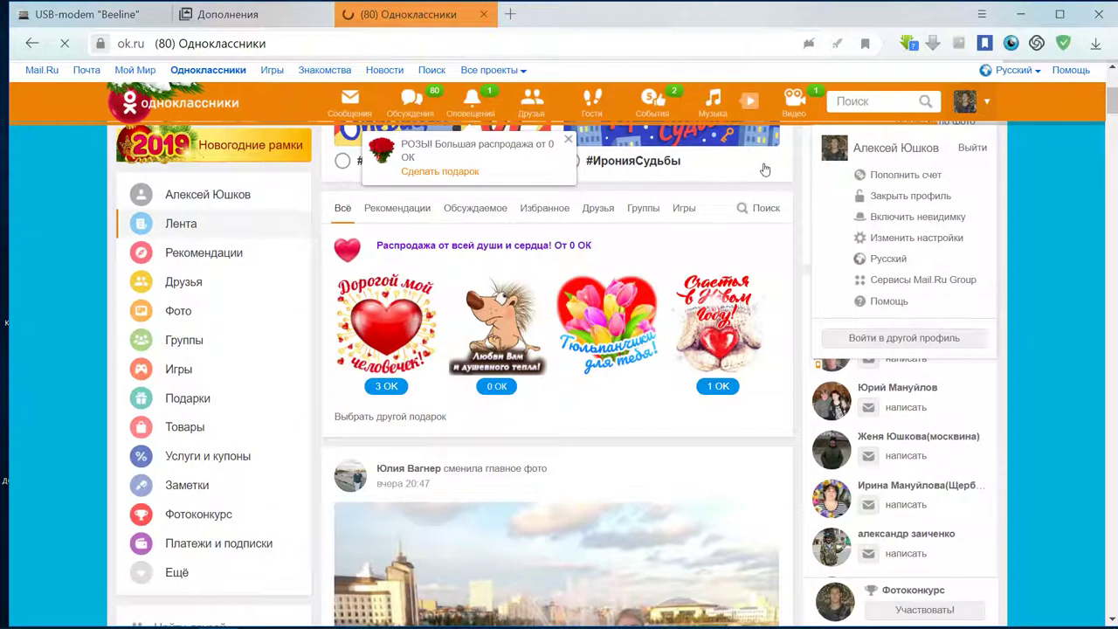
{"action": "scroll", "coordinate": [764, 168], "scroll_direction": "down", "scroll_amount": 6}
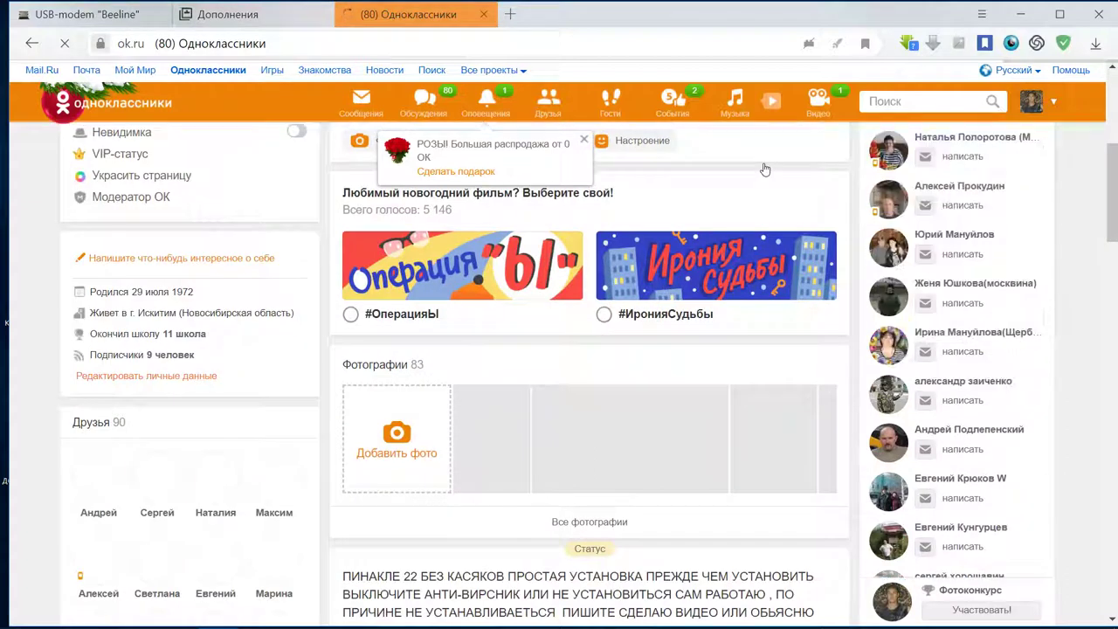
{"action": "scroll", "coordinate": [764, 169], "scroll_direction": "down", "scroll_amount": 5}
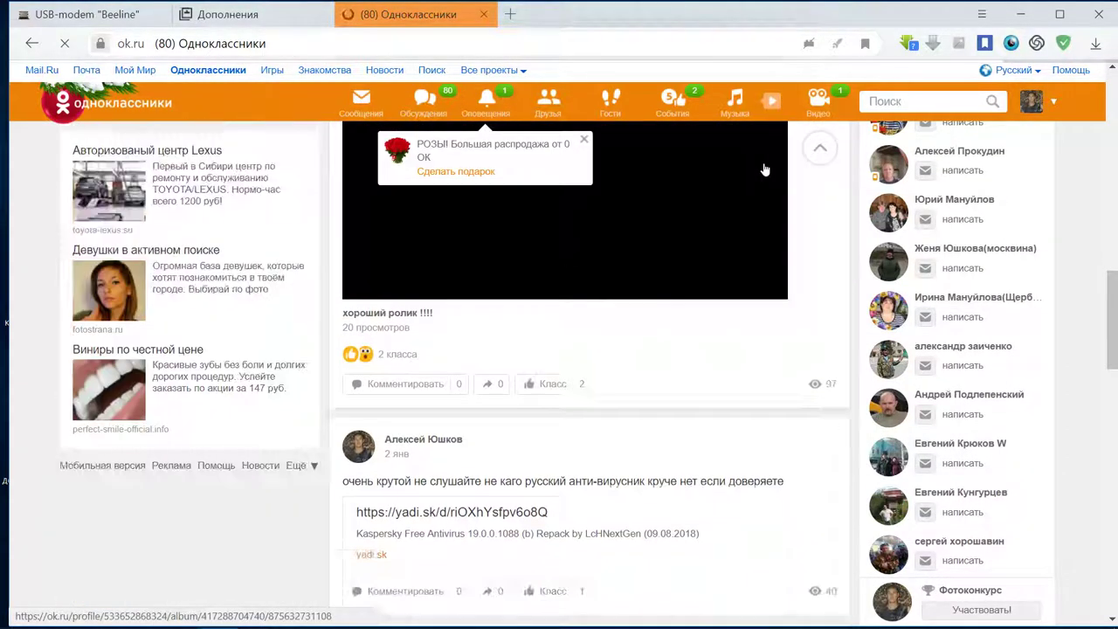
- Dismiss the rose sale notification and find the Скачать option on the «хороший ролик !!!!» video post
{"action": "scroll", "coordinate": [764, 168], "scroll_direction": "up", "scroll_amount": 2}
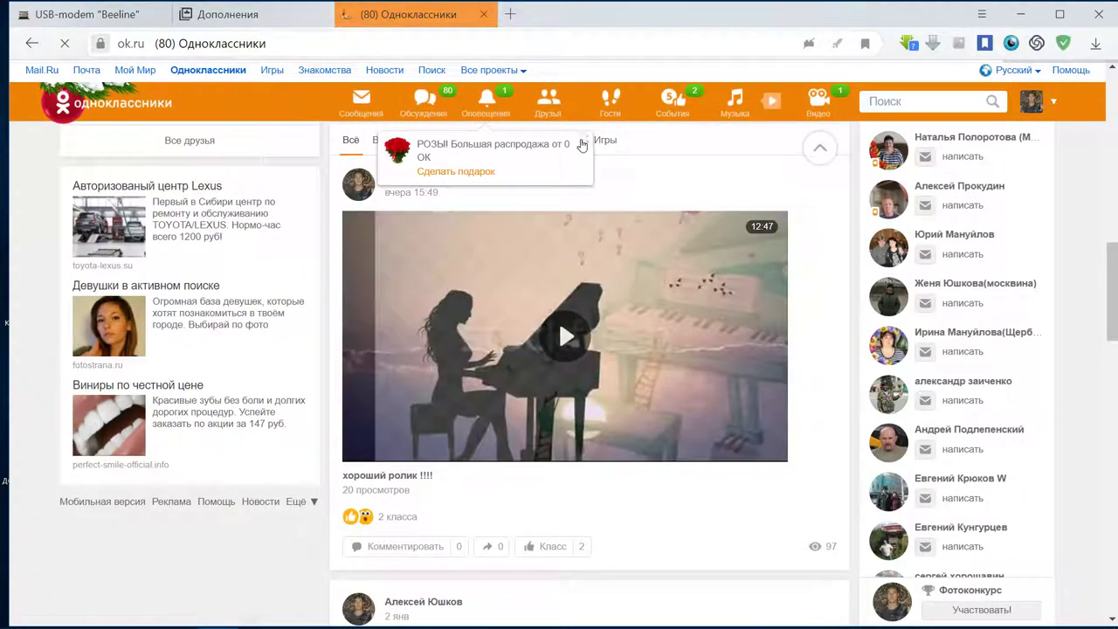
{"action": "left_click", "coordinate": [585, 143]}
{"action": "scroll", "coordinate": [588, 172], "scroll_direction": "up", "scroll_amount": 2}
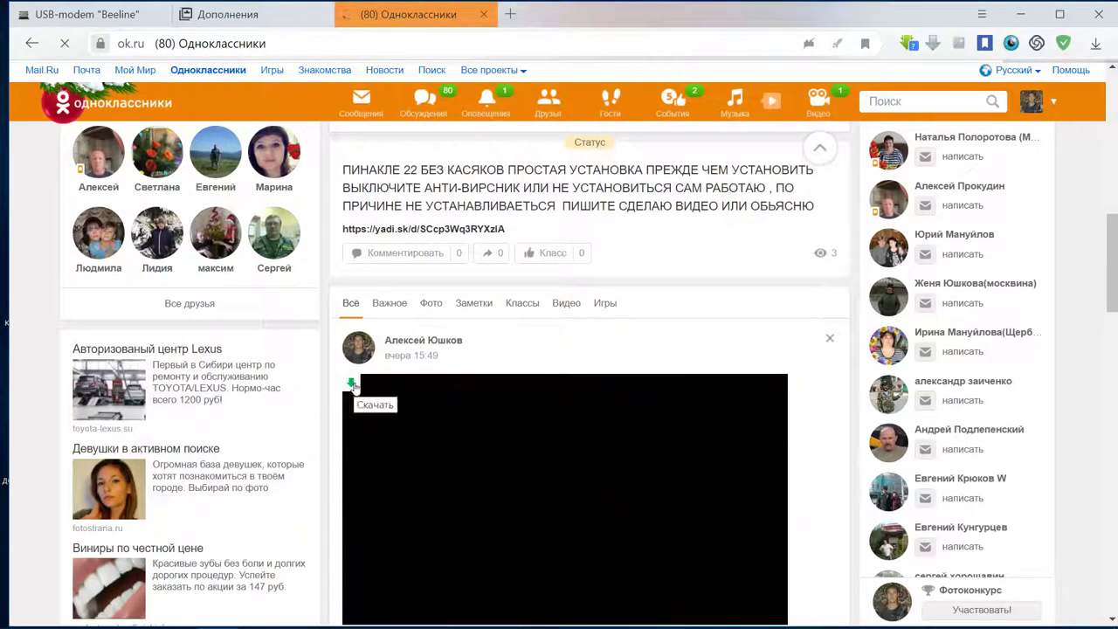
- Check the video player and the posts below it, and close the Одноклассники tab to return to Дополнения
{"action": "scroll", "coordinate": [536, 410], "scroll_direction": "down", "scroll_amount": 4}
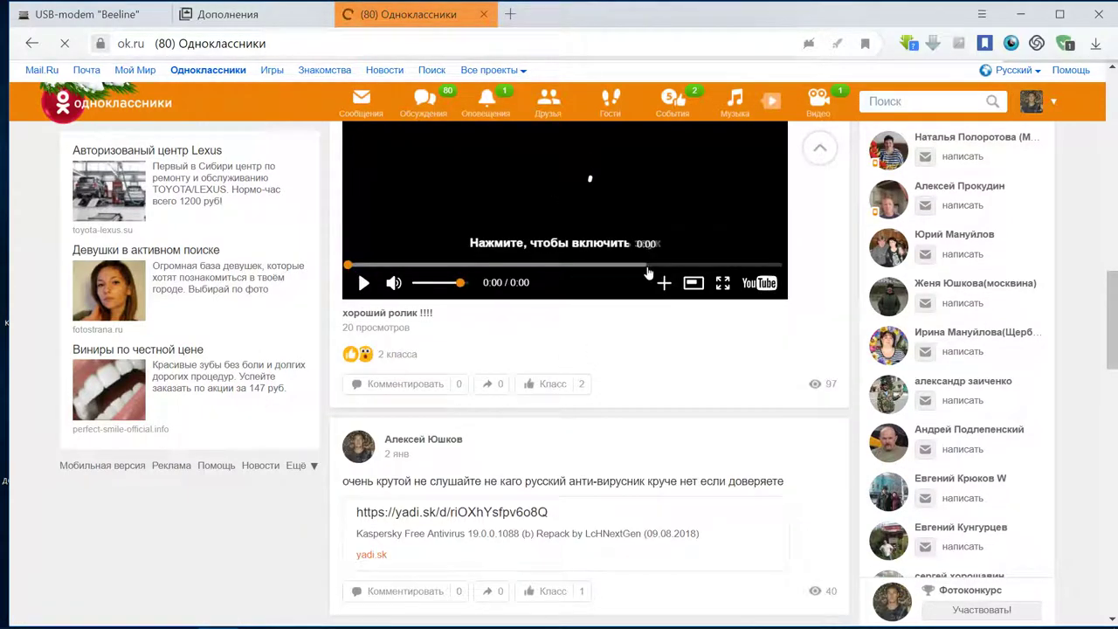
{"action": "scroll", "coordinate": [642, 278], "scroll_direction": "down", "scroll_amount": 3}
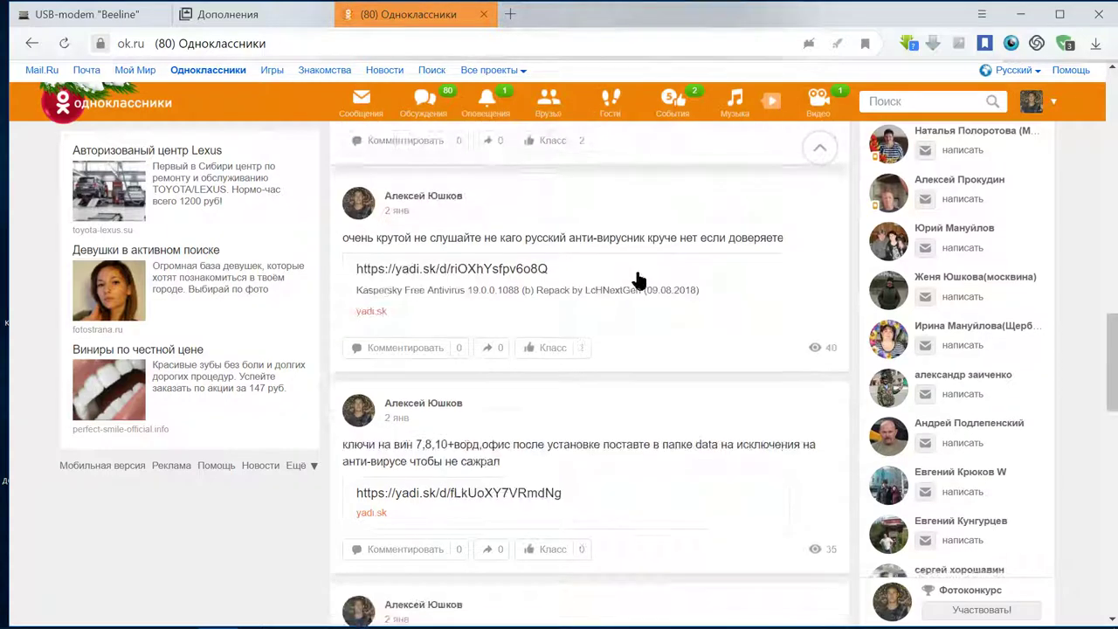
{"action": "scroll", "coordinate": [638, 278], "scroll_direction": "up", "scroll_amount": 4}
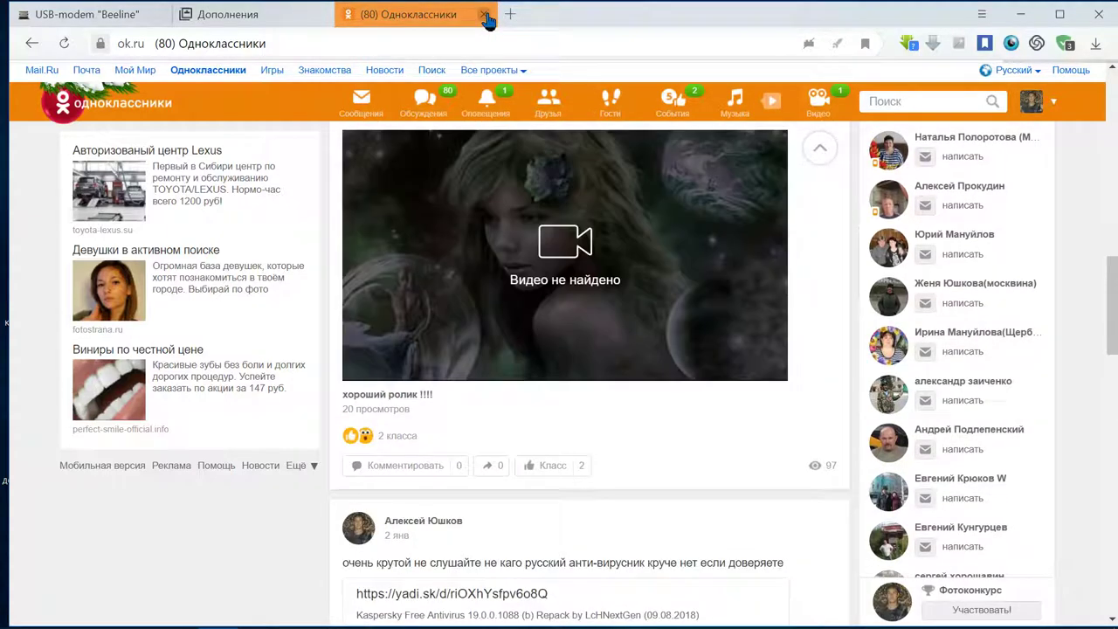
{"action": "left_click", "coordinate": [485, 14]}
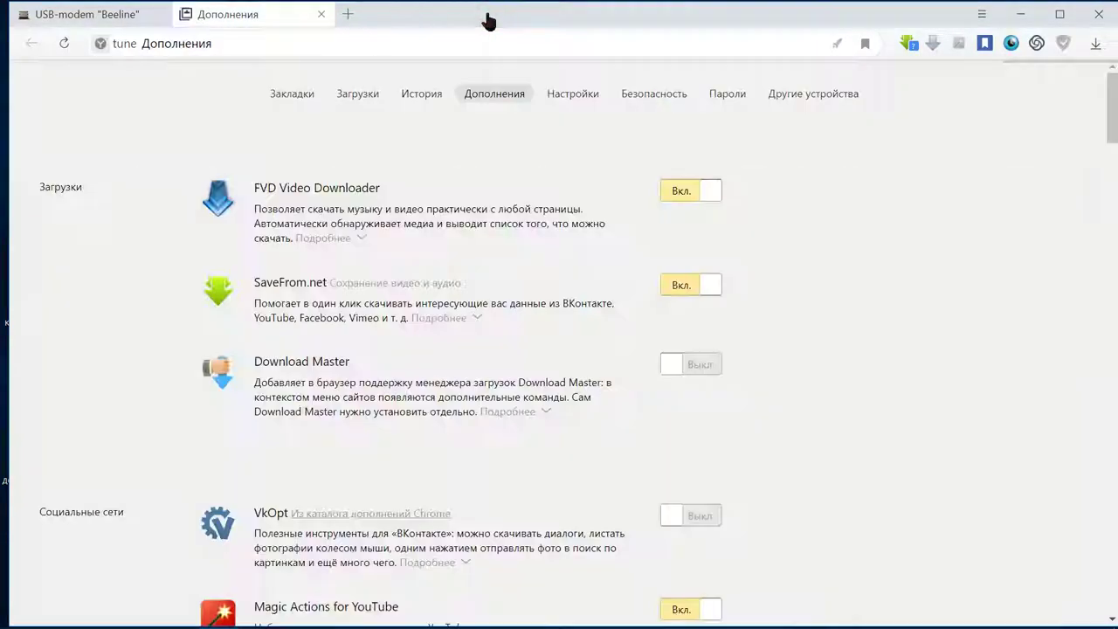
- Close the Дополнения tab, go to Яндекс.Картинки from a new tab's Яндекс tile and open the giraffe picture
{"action": "left_click", "coordinate": [322, 15]}
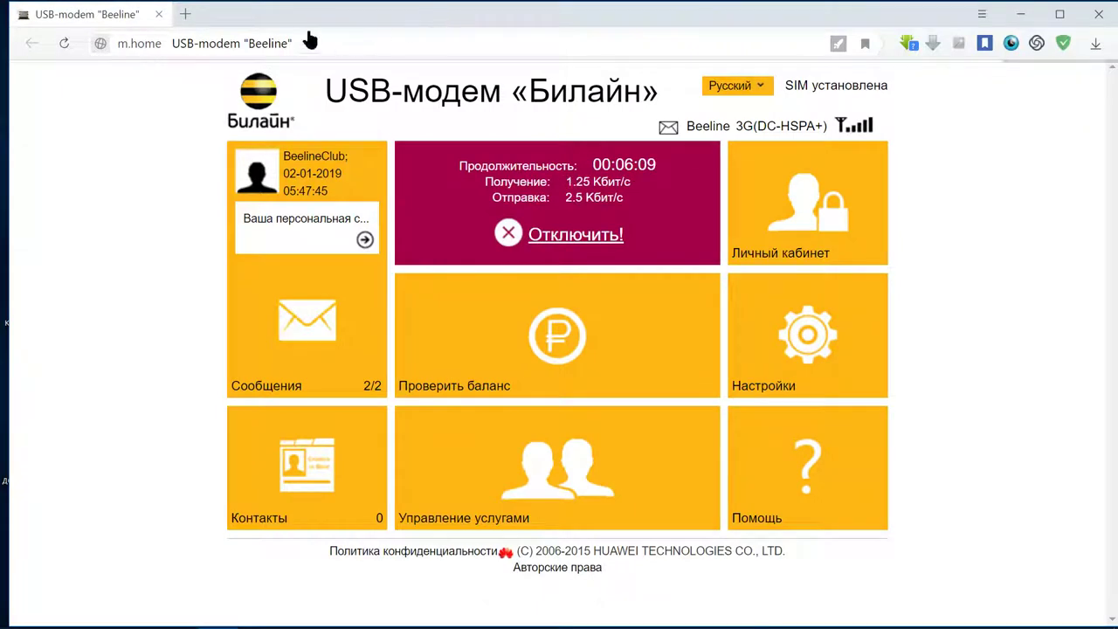
{"action": "left_click", "coordinate": [186, 15]}
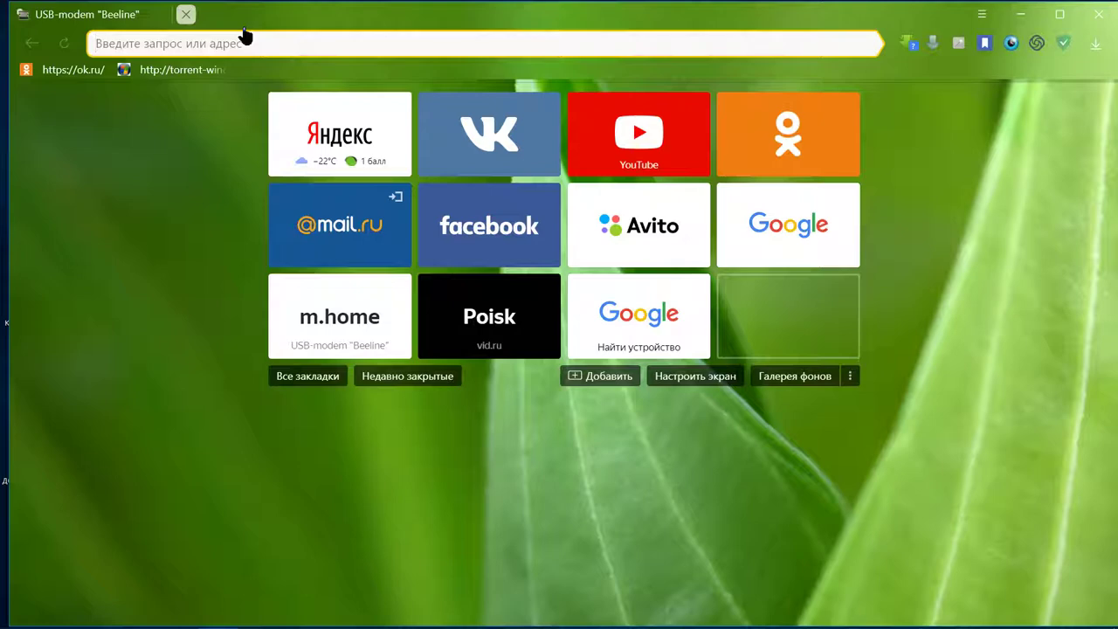
{"action": "mouse_move", "coordinate": [425, 237]}
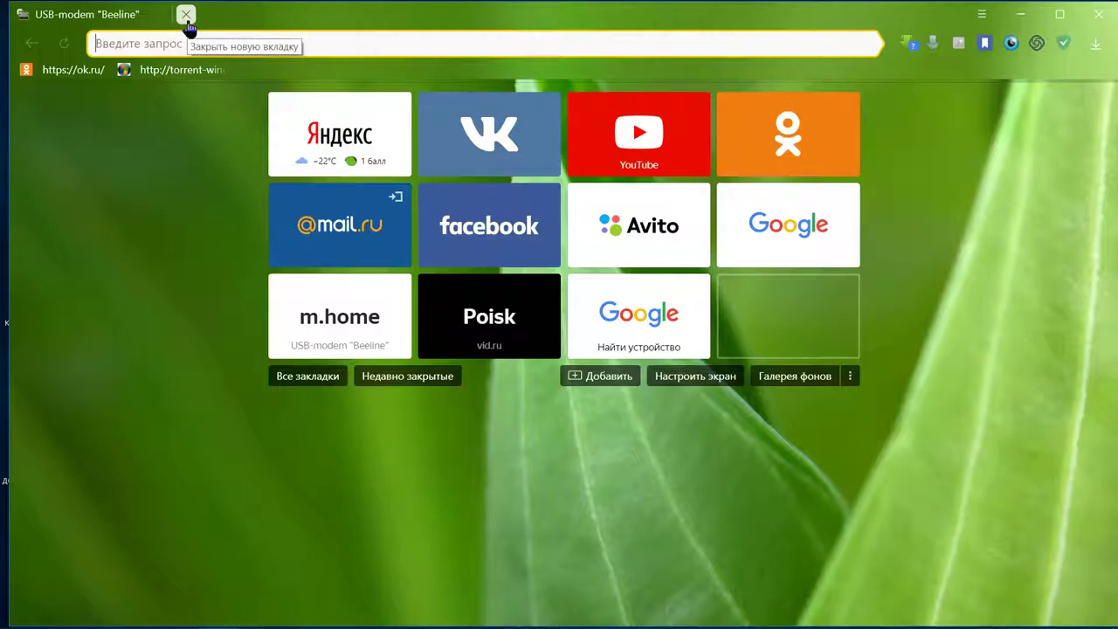
{"action": "left_click", "coordinate": [336, 128]}
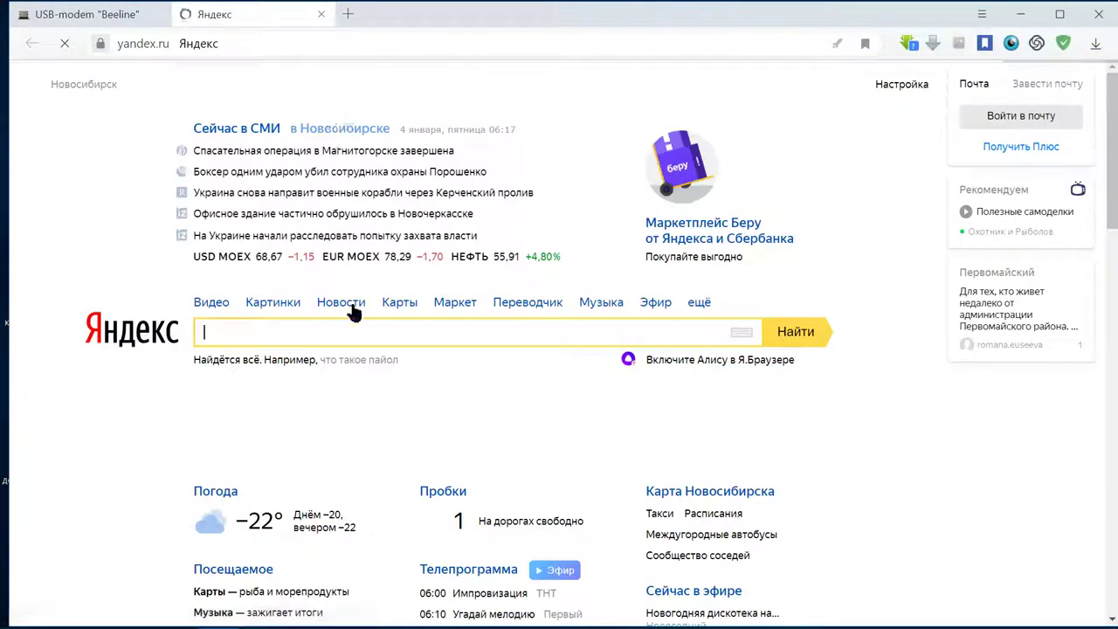
{"action": "left_click", "coordinate": [272, 302]}
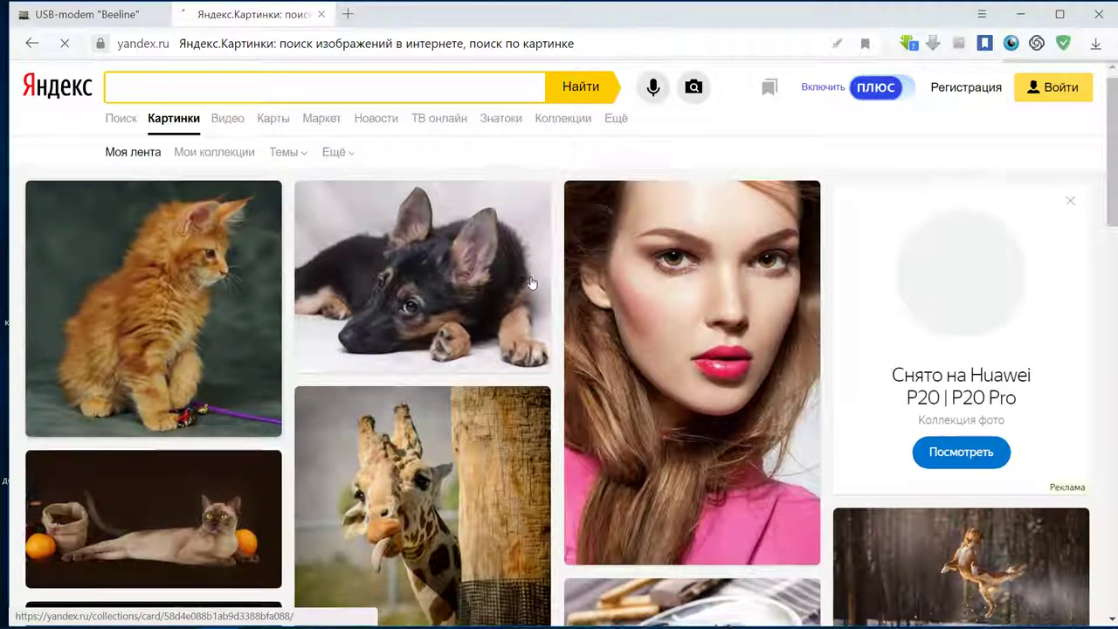
{"action": "scroll", "coordinate": [537, 277], "scroll_direction": "down", "scroll_amount": 2}
{"action": "left_click", "coordinate": [392, 324]}
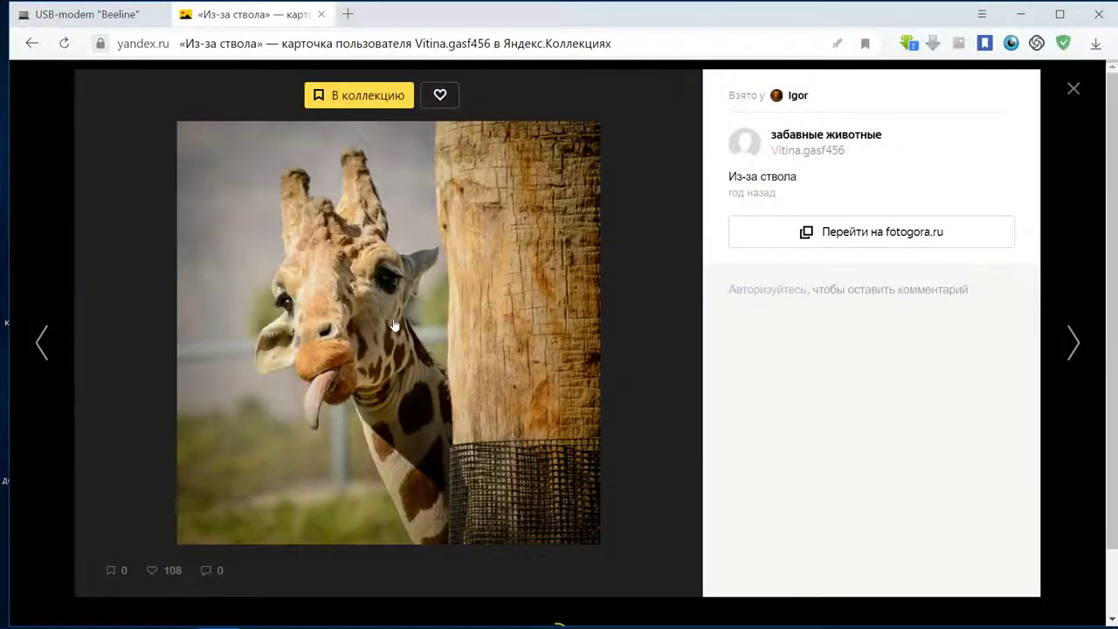
- Copy the giraffe picture page's address and add the page to the Табло
{"action": "left_click", "coordinate": [282, 44]}
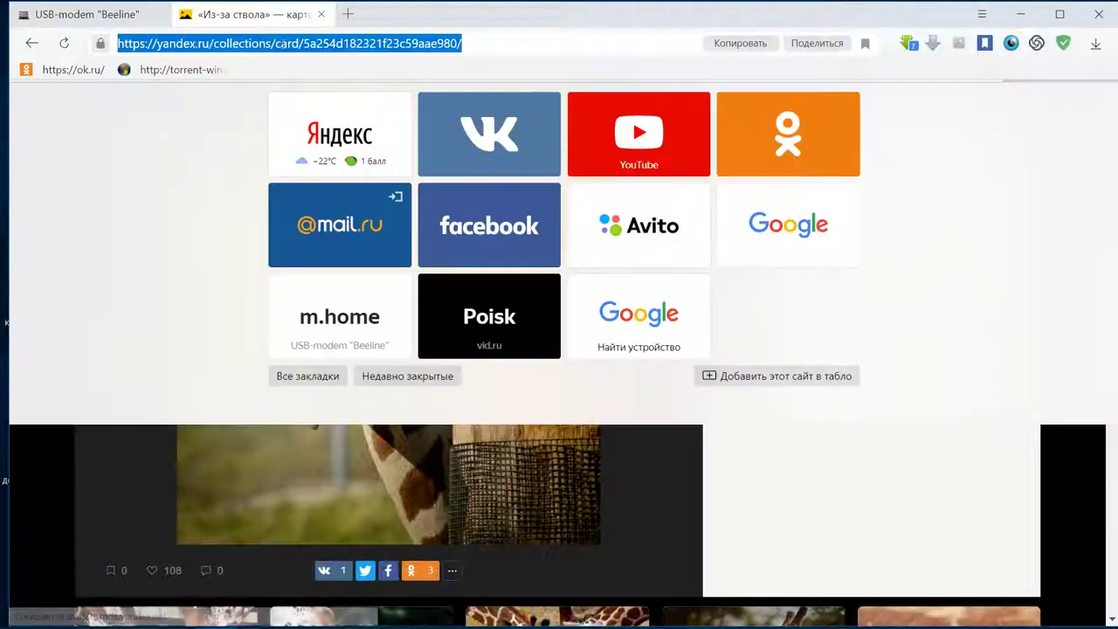
{"action": "left_click", "coordinate": [738, 48]}
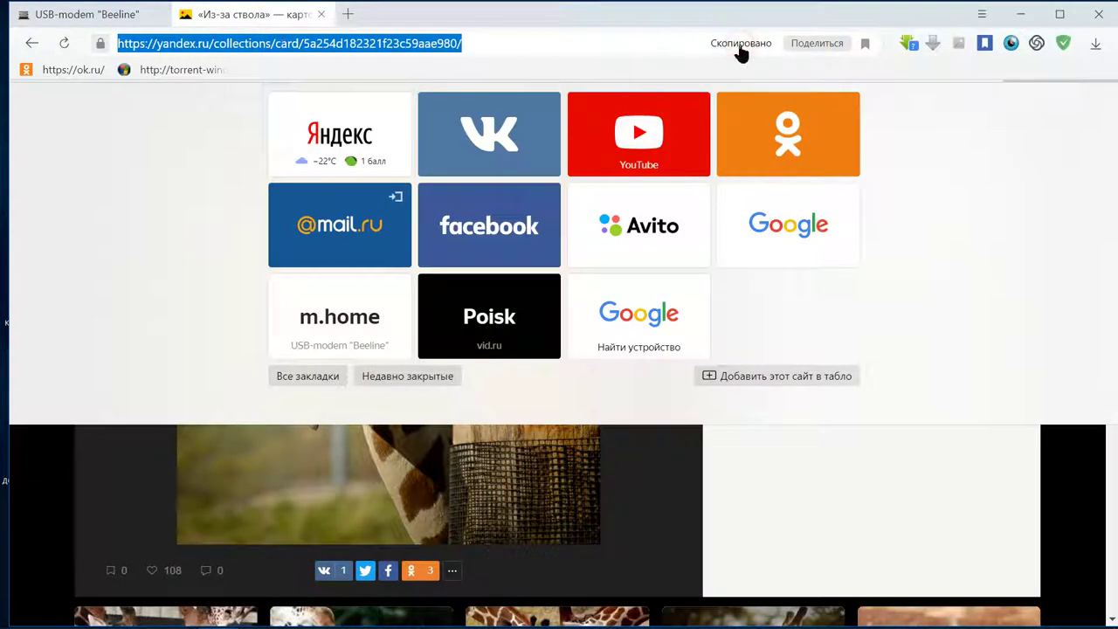
{"action": "left_click", "coordinate": [756, 376]}
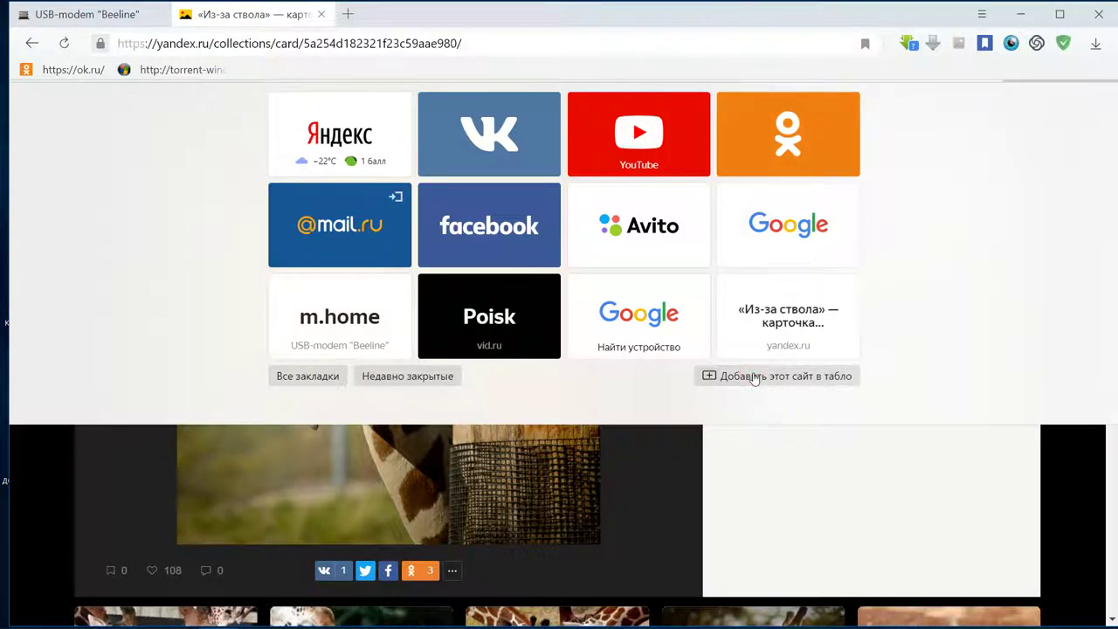
{"action": "mouse_move", "coordinate": [788, 339]}
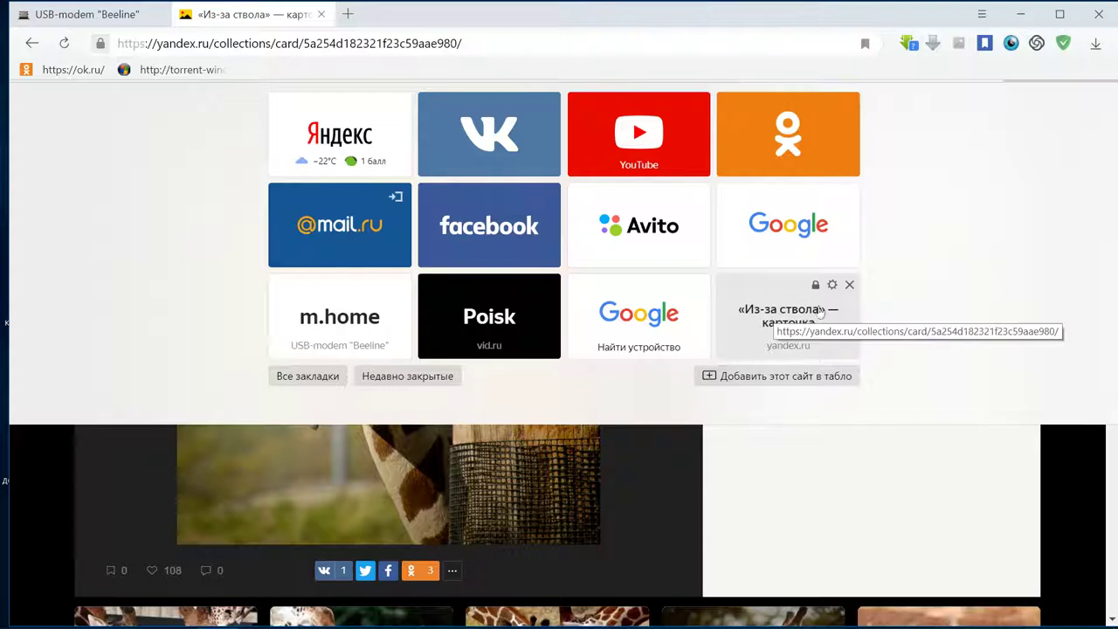
- Close the giraffe picture tab and reopen the page from its «Из-за ствола» tile on a new tab
{"action": "left_click", "coordinate": [318, 15]}
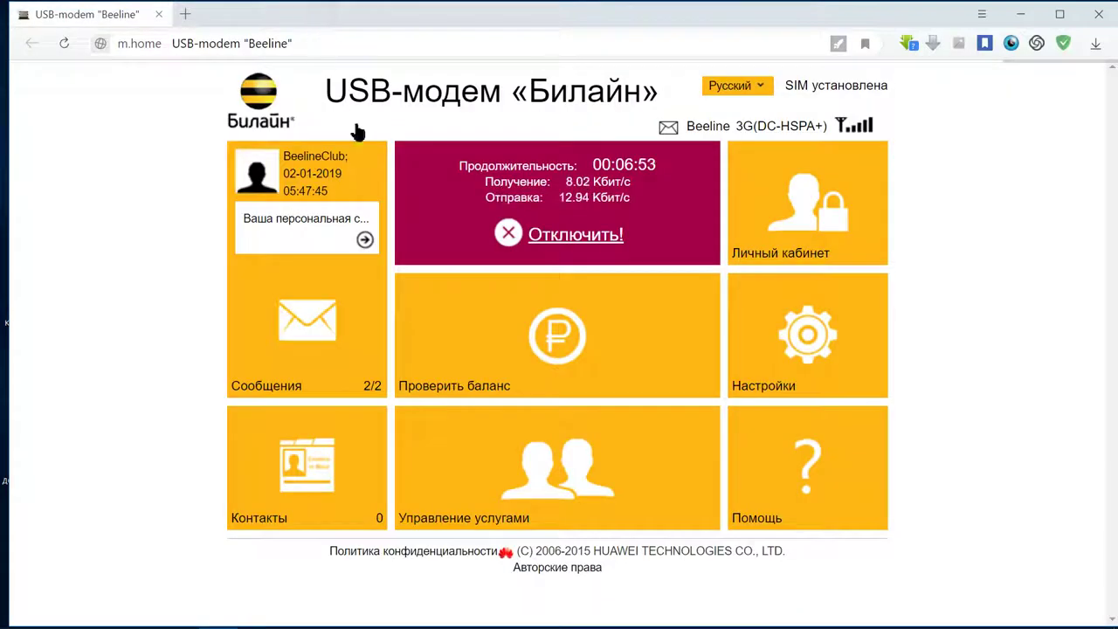
{"action": "left_click", "coordinate": [186, 12]}
{"action": "left_click", "coordinate": [772, 316]}
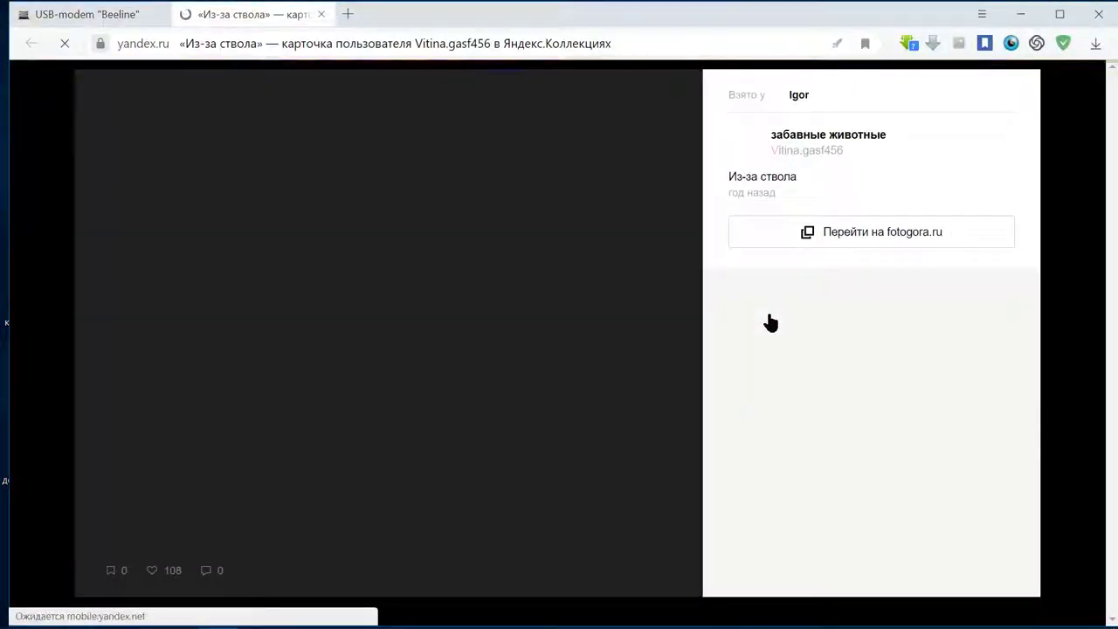
{"action": "scroll", "coordinate": [441, 218], "scroll_direction": "down", "scroll_amount": 1}
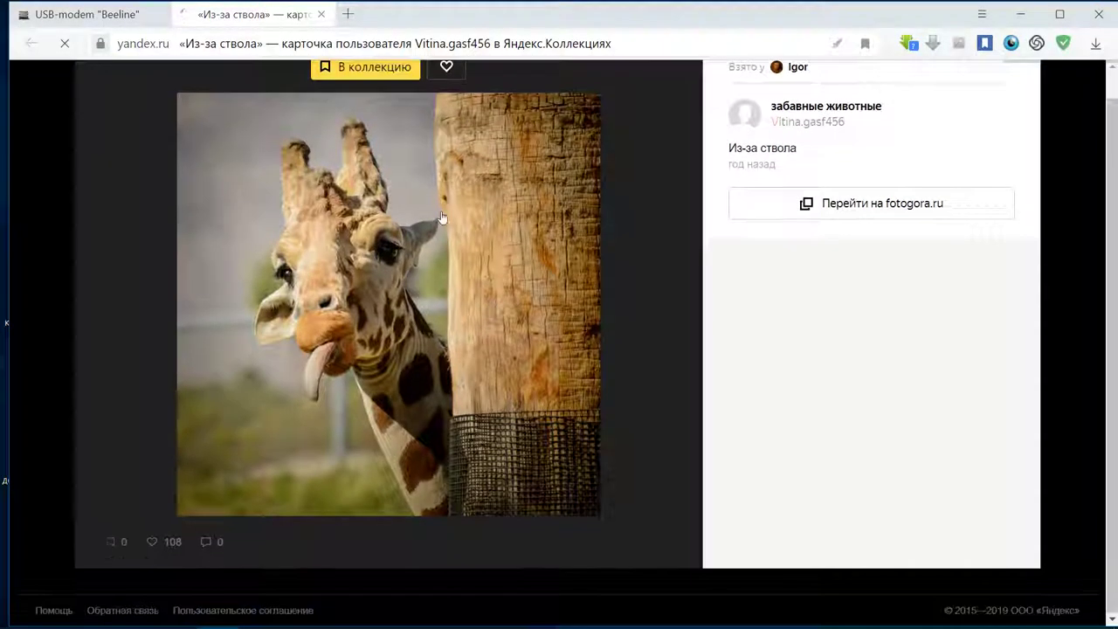
- Close the picture tab, check the Настроить экран mode on a new tab and close that tab
{"action": "left_click", "coordinate": [320, 14]}
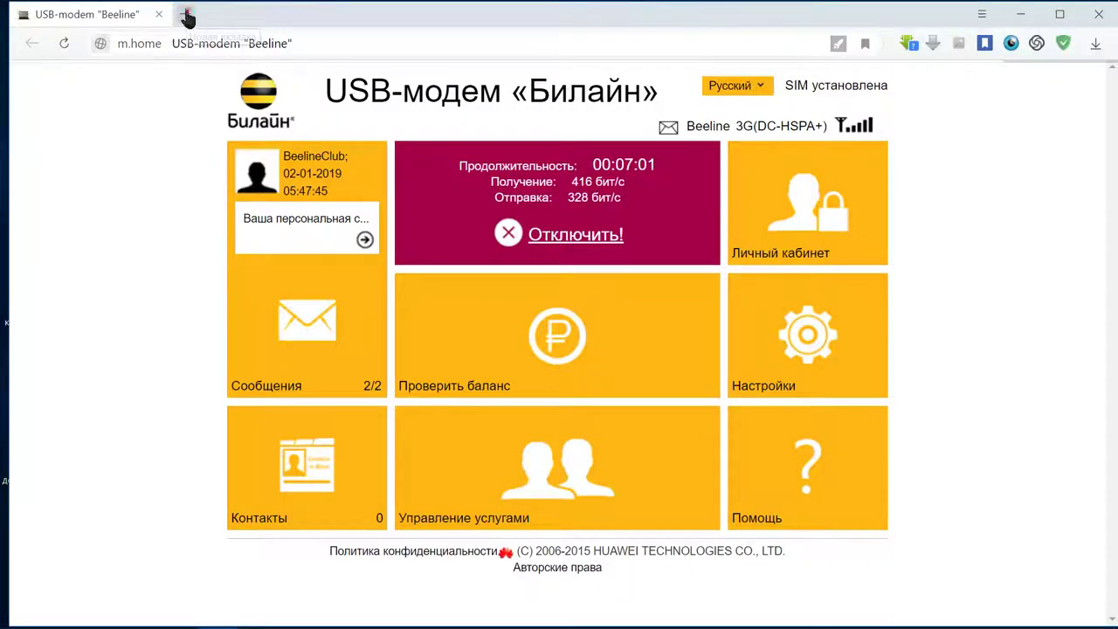
{"action": "left_click", "coordinate": [185, 14]}
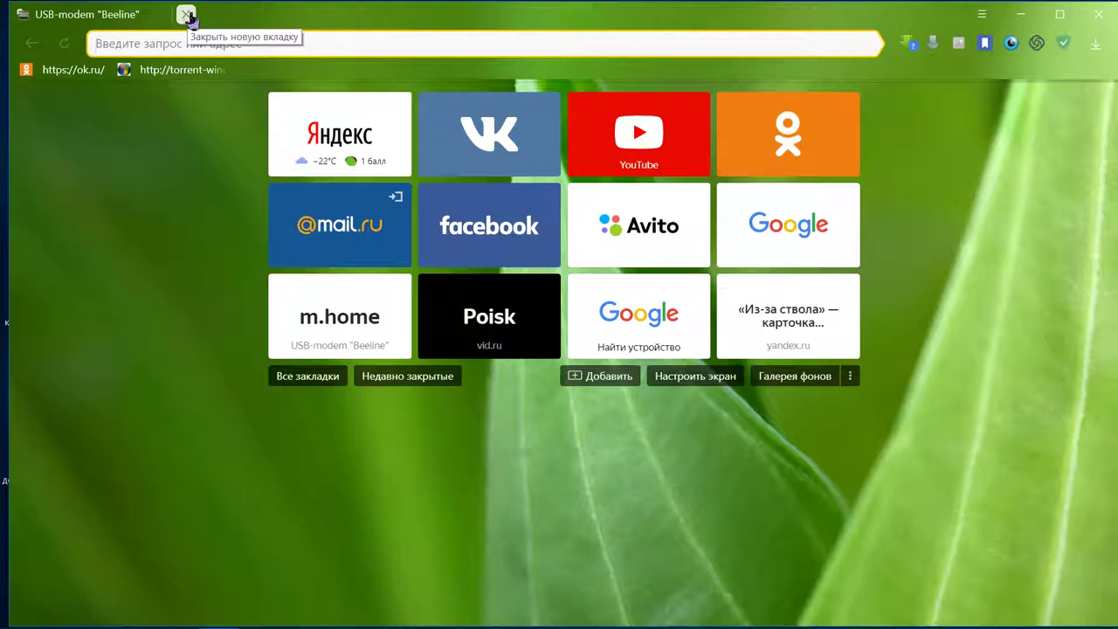
{"action": "left_click", "coordinate": [681, 377]}
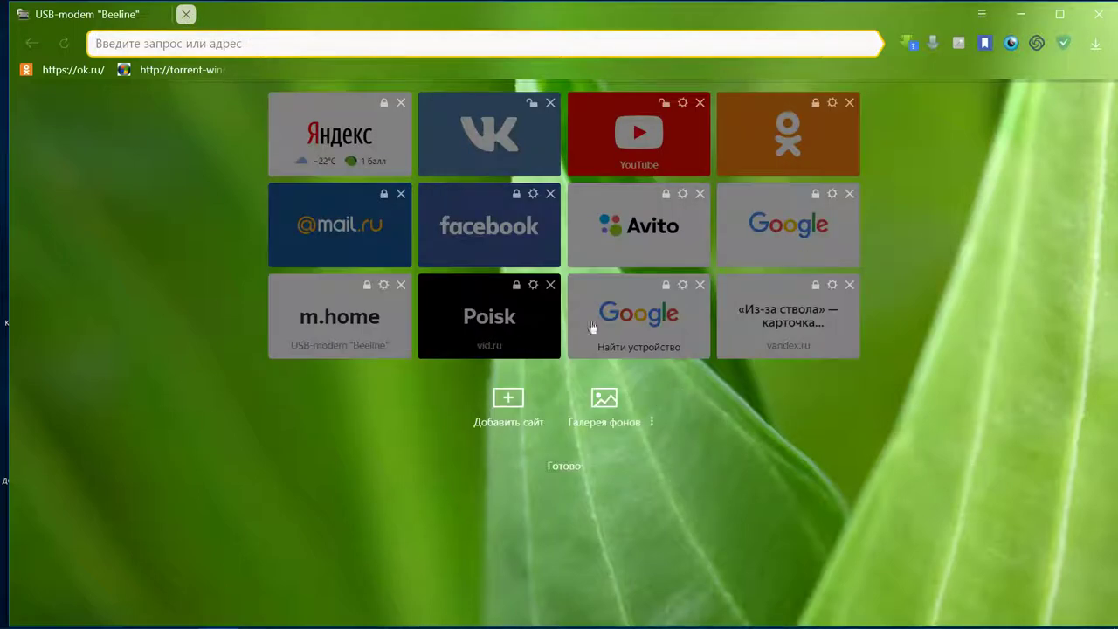
{"action": "left_click", "coordinate": [185, 15]}
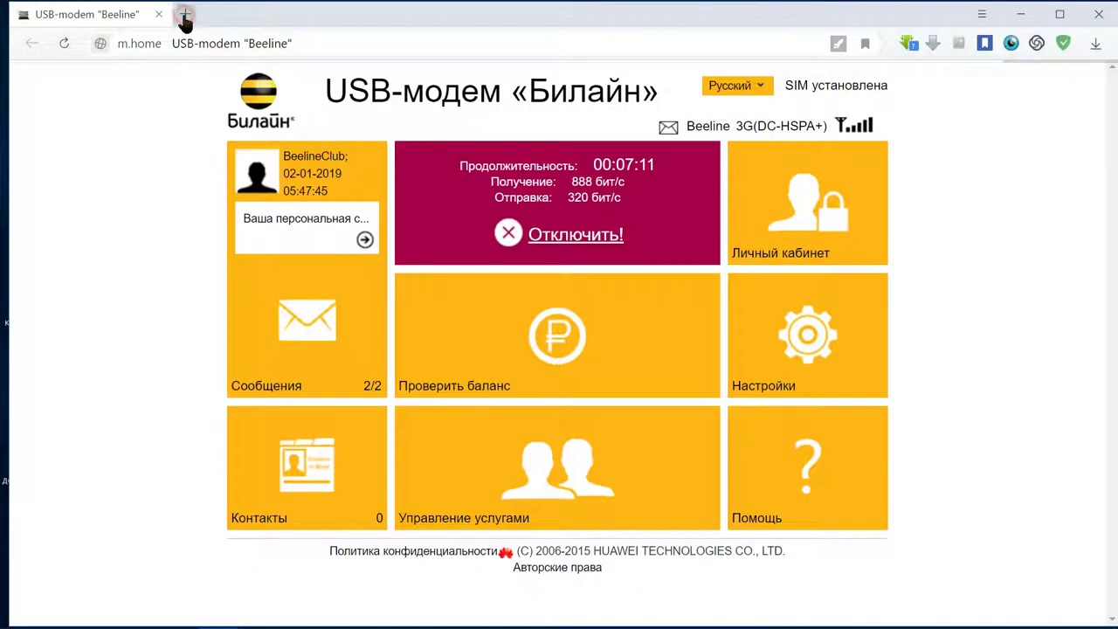
- Browse Галерея фонов and apply the picture of Earth seen from space as the new tab background
{"action": "left_click", "coordinate": [185, 15]}
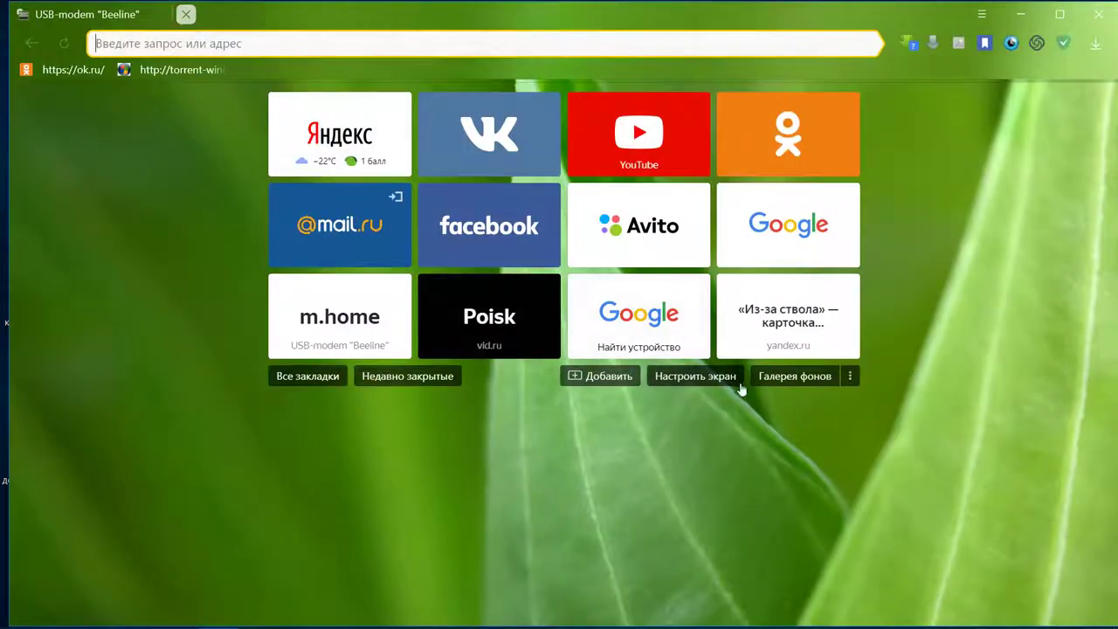
{"action": "left_click", "coordinate": [785, 379]}
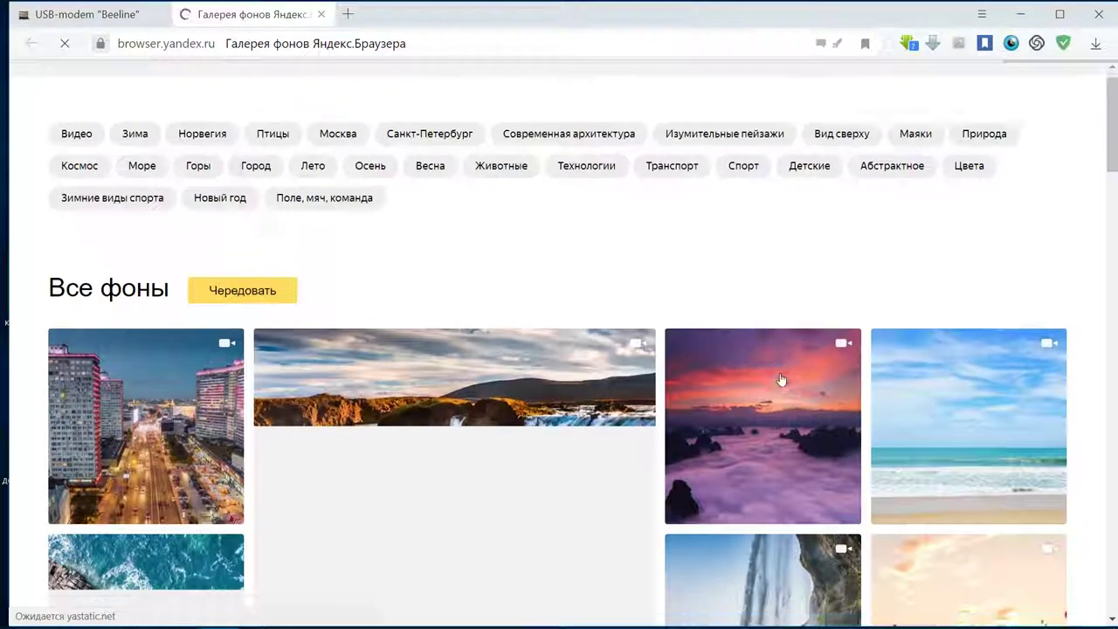
{"action": "scroll", "coordinate": [781, 381], "scroll_direction": "down", "scroll_amount": 4}
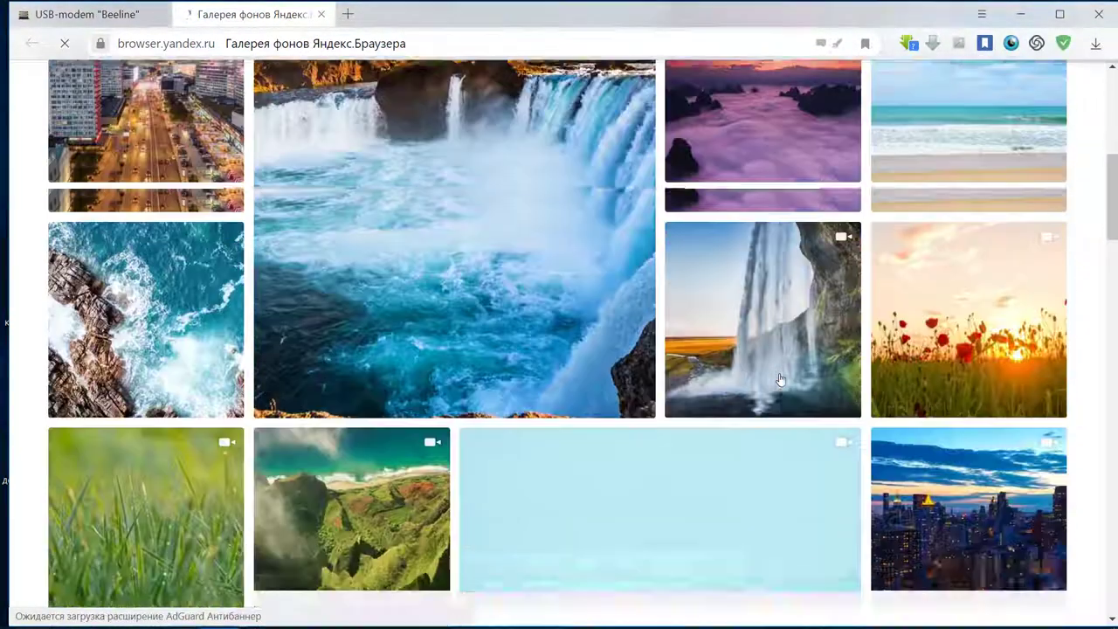
{"action": "scroll", "coordinate": [781, 381], "scroll_direction": "down", "scroll_amount": 1}
{"action": "scroll", "coordinate": [780, 380], "scroll_direction": "down", "scroll_amount": 5}
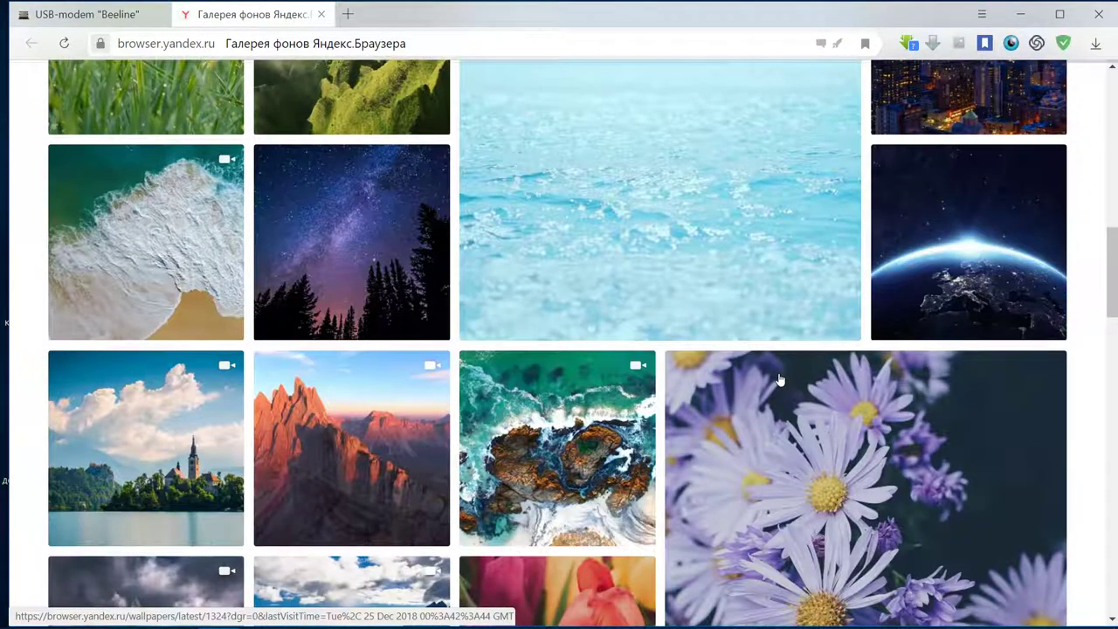
{"action": "scroll", "coordinate": [780, 380], "scroll_direction": "up", "scroll_amount": 2}
{"action": "scroll", "coordinate": [780, 380], "scroll_direction": "down", "scroll_amount": 4}
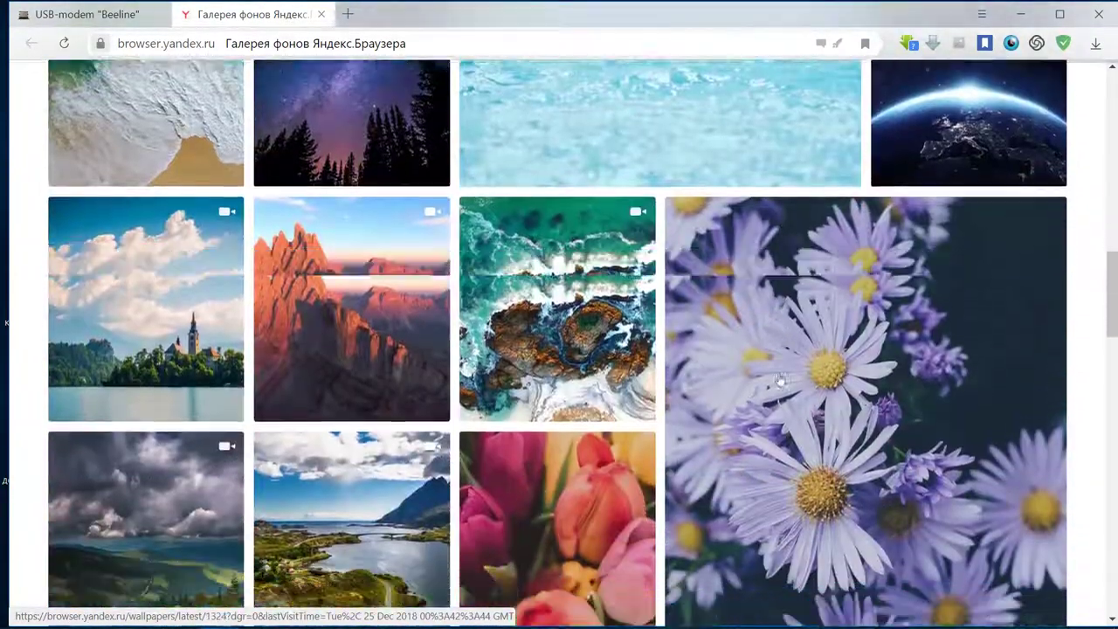
{"action": "scroll", "coordinate": [779, 380], "scroll_direction": "down", "scroll_amount": 5}
{"action": "scroll", "coordinate": [780, 380], "scroll_direction": "up", "scroll_amount": 5}
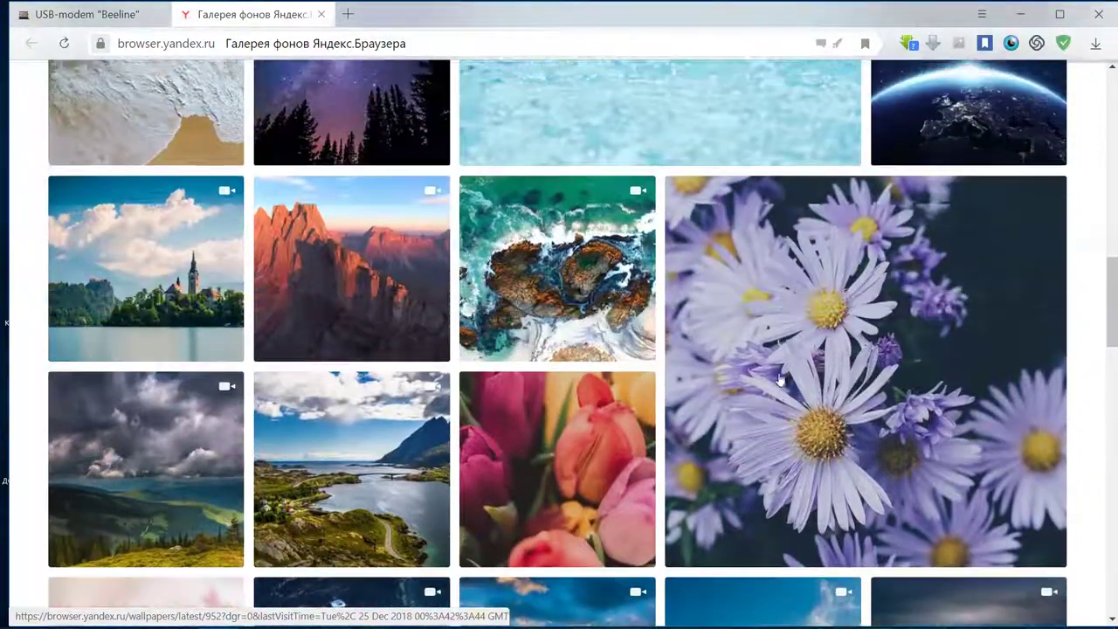
{"action": "scroll", "coordinate": [780, 380], "scroll_direction": "up", "scroll_amount": 3}
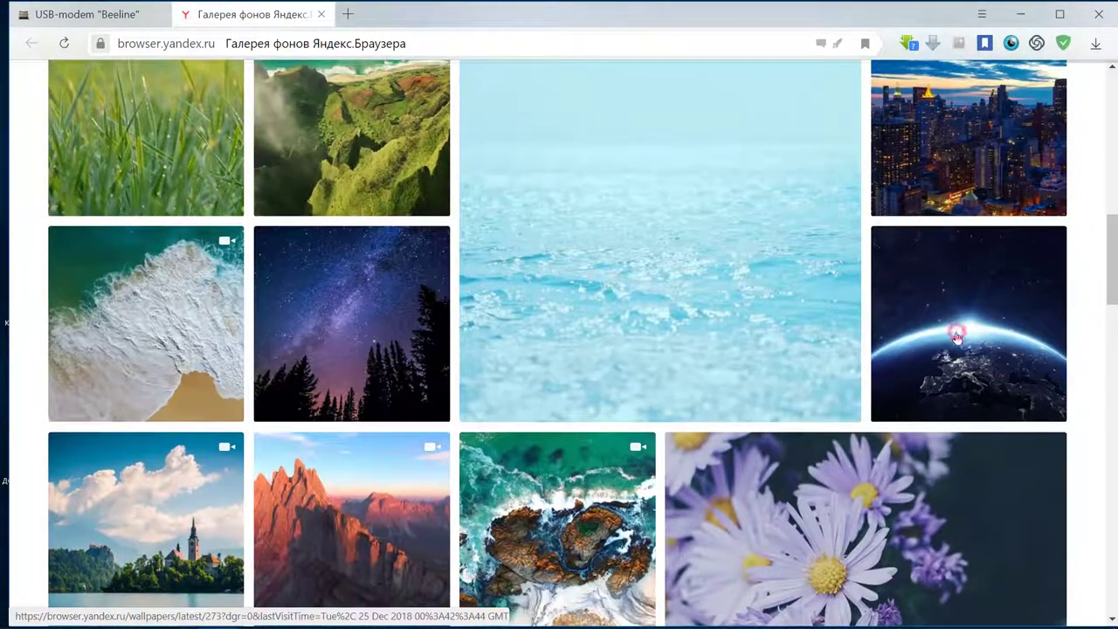
{"action": "left_click", "coordinate": [956, 337]}
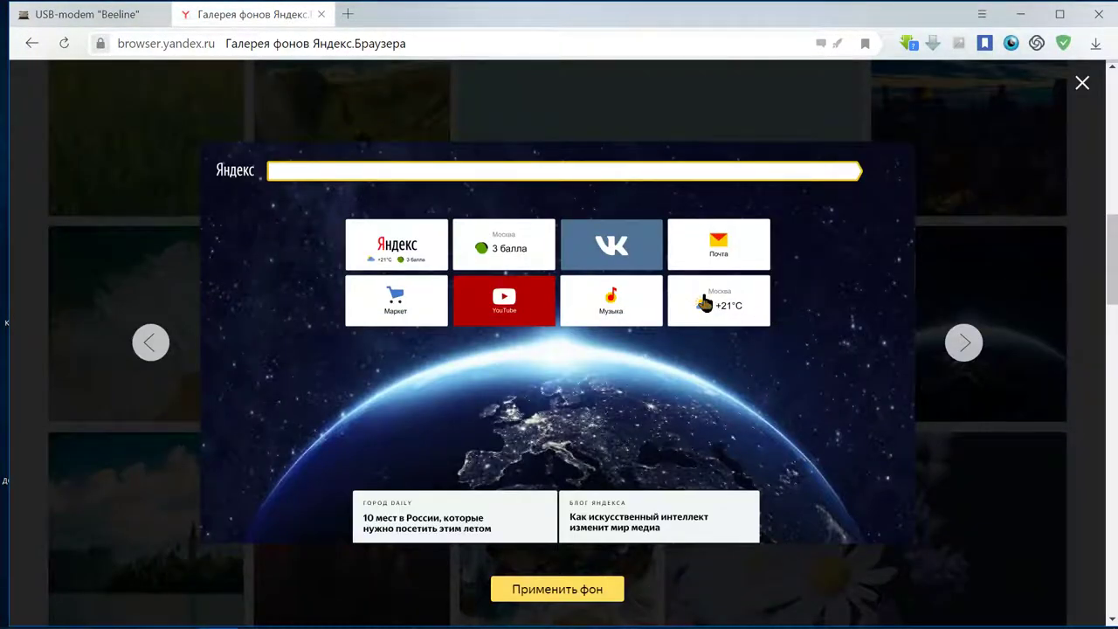
{"action": "left_click", "coordinate": [599, 591]}
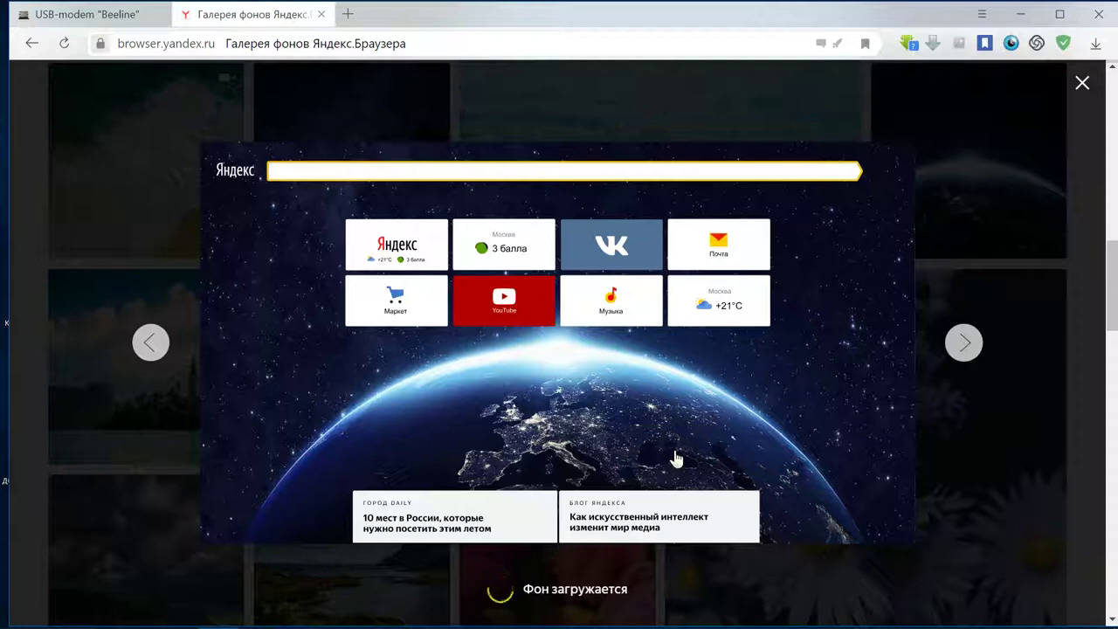
- Check the background on a new tab and remove the «Из-за ствола» tile from the Табло
{"action": "left_click", "coordinate": [1082, 83]}
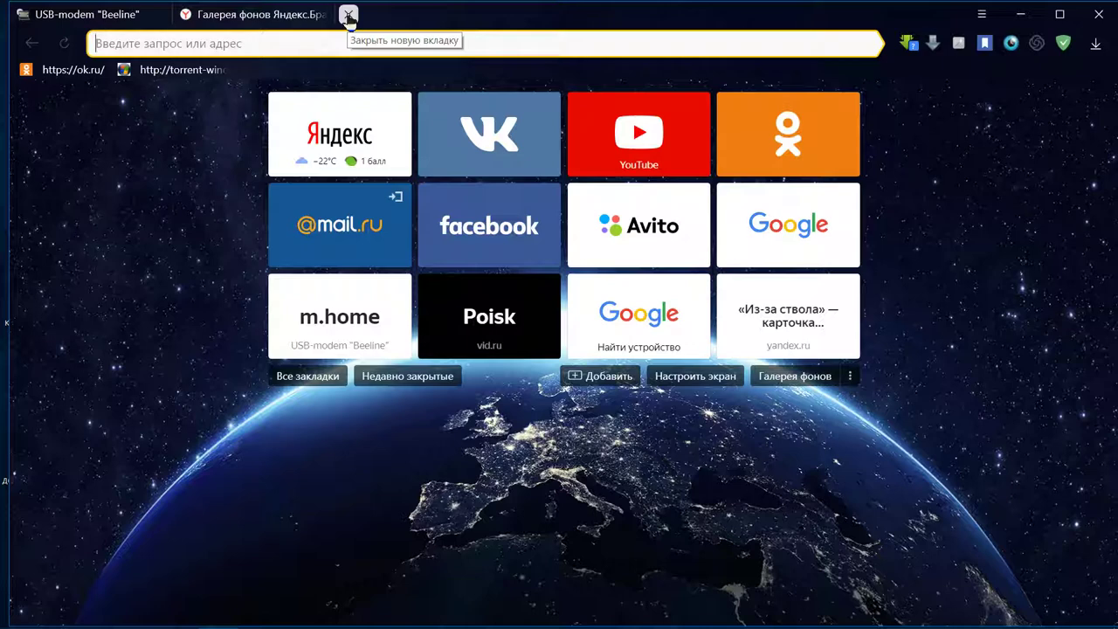
{"action": "left_click", "coordinate": [847, 293]}
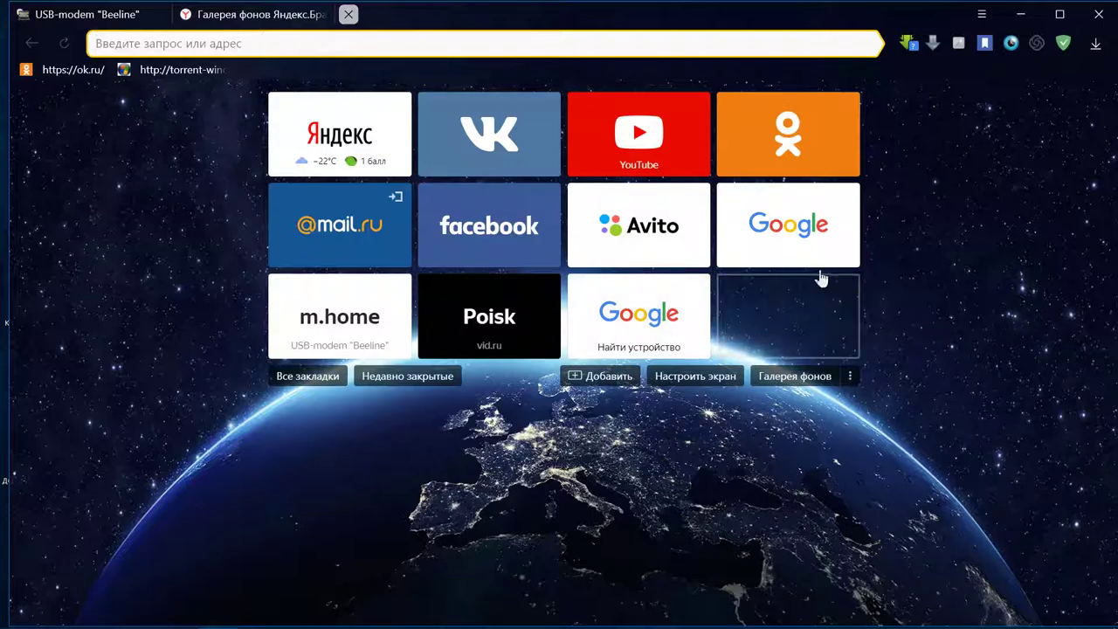
{"action": "left_click", "coordinate": [348, 15]}
- Open Настройки and enable the Тёмная тема option for the browser interface
{"action": "left_click", "coordinate": [979, 15]}
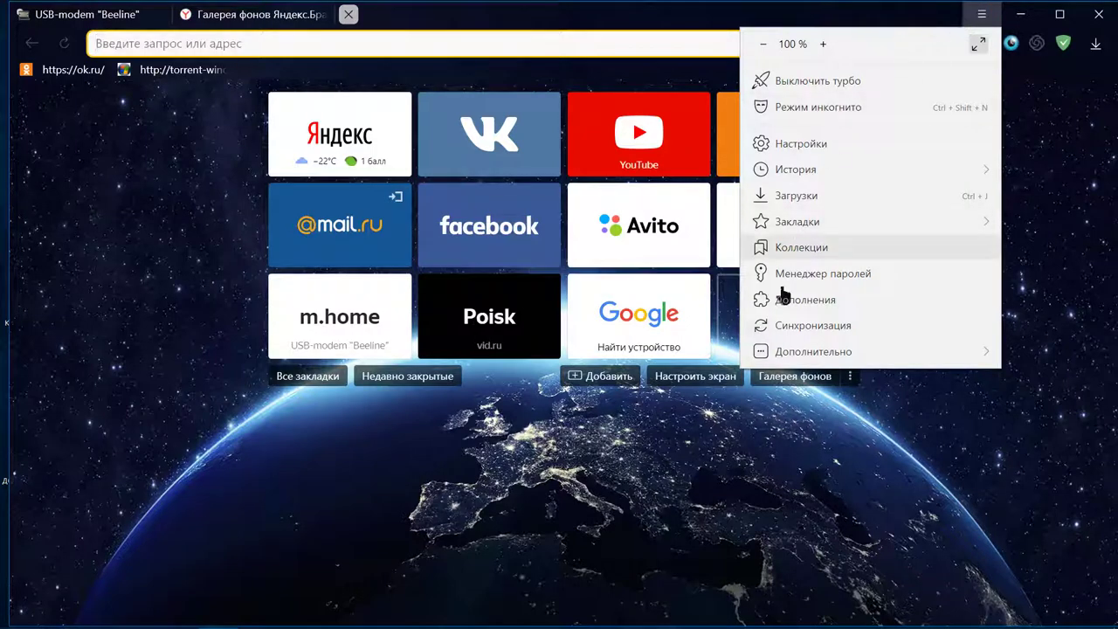
{"action": "left_click", "coordinate": [799, 143]}
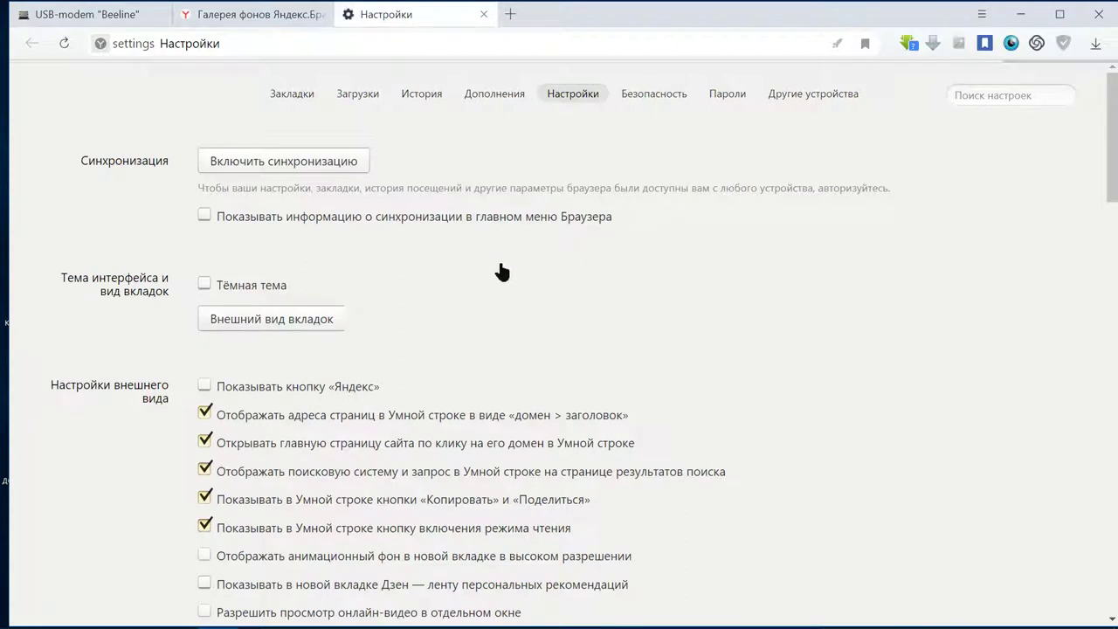
{"action": "left_click", "coordinate": [203, 286]}
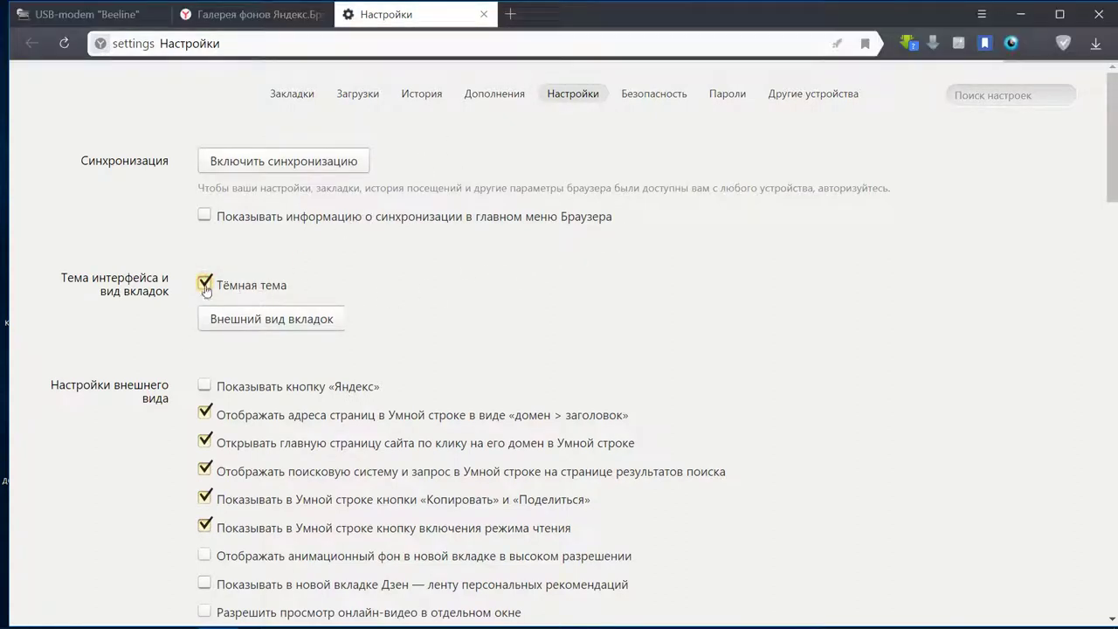
- Review the Настройки внешнего вида options, return to the Галерея фонов tab and close the background preview
{"action": "scroll", "coordinate": [365, 303], "scroll_direction": "down", "scroll_amount": 2}
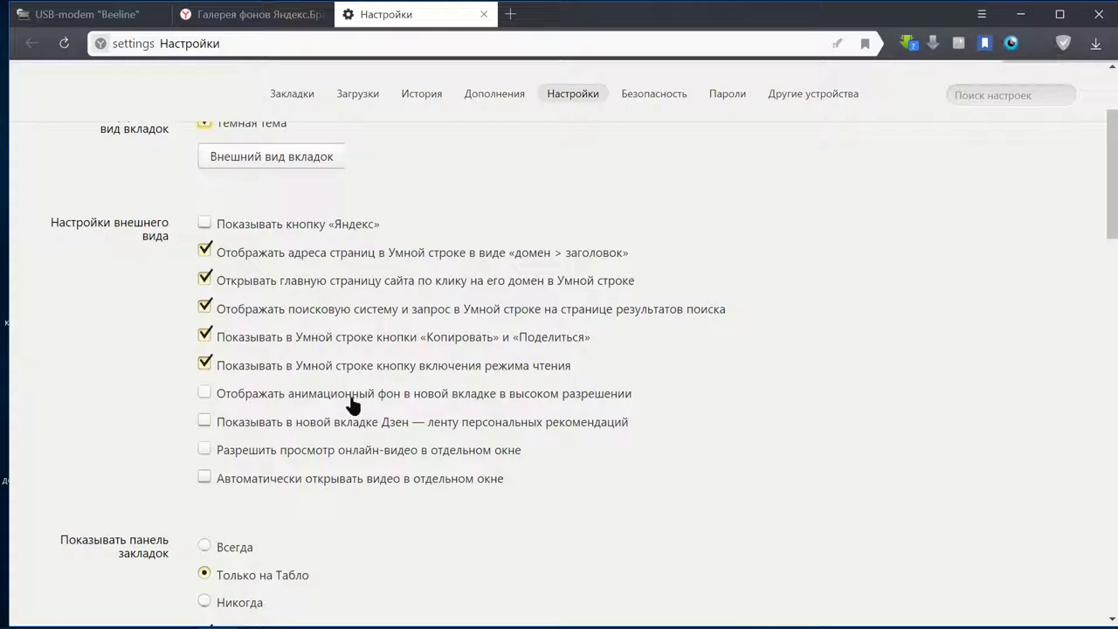
{"action": "scroll", "coordinate": [410, 403], "scroll_direction": "down", "scroll_amount": 1}
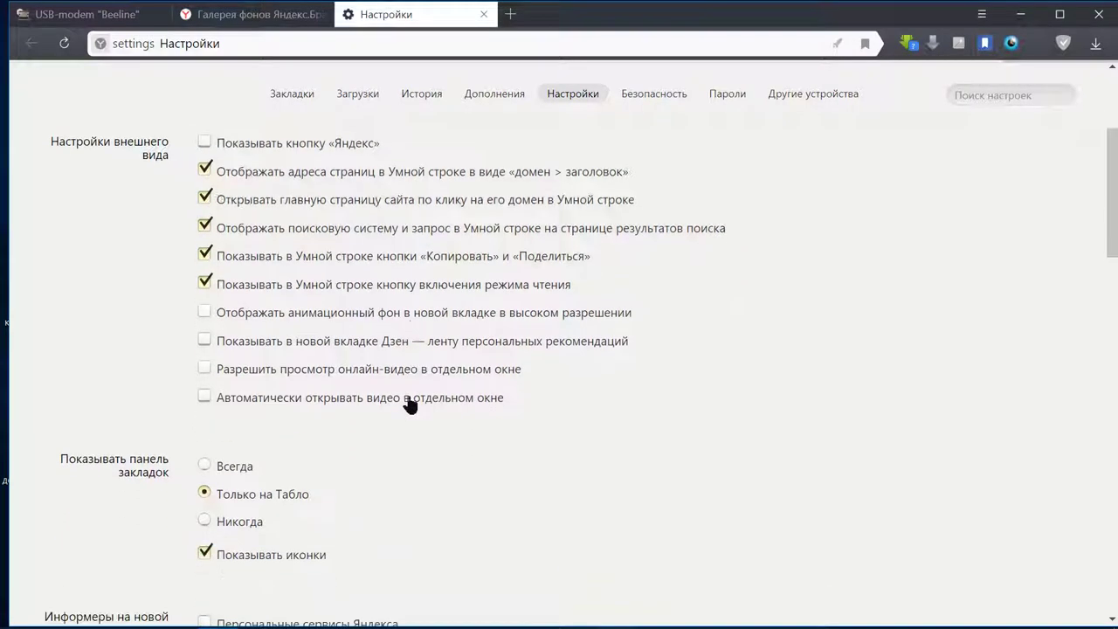
{"action": "left_click", "coordinate": [279, 15]}
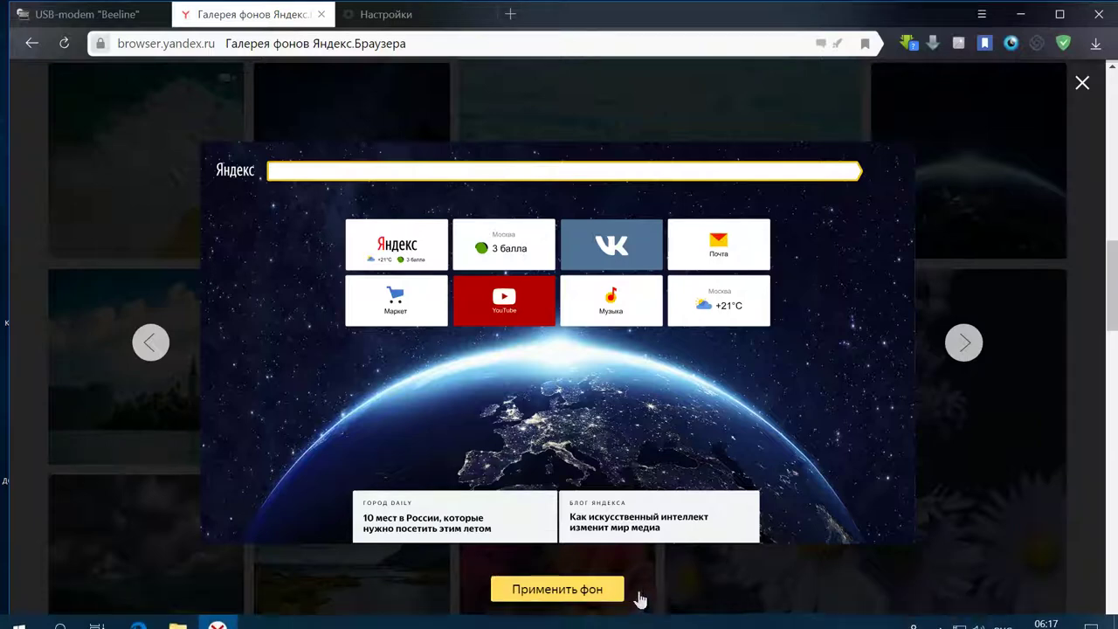
{"action": "left_click", "coordinate": [1082, 83]}
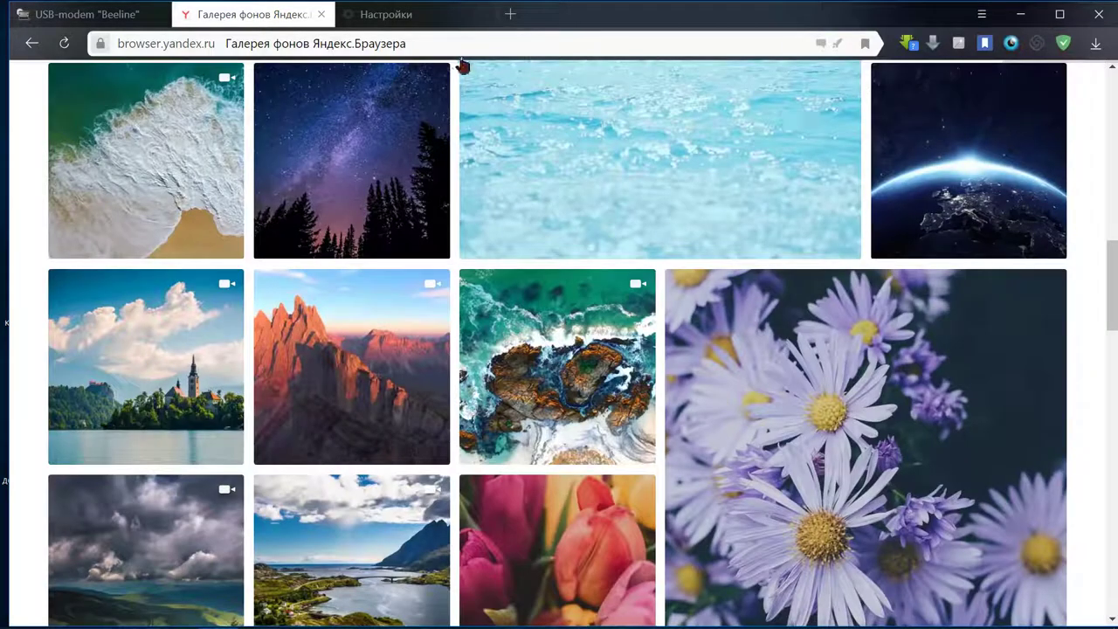
- Close the Галерея фонов tab and review the bookmarks bar and new tab informer options in Настройки
{"action": "left_click", "coordinate": [386, 13]}
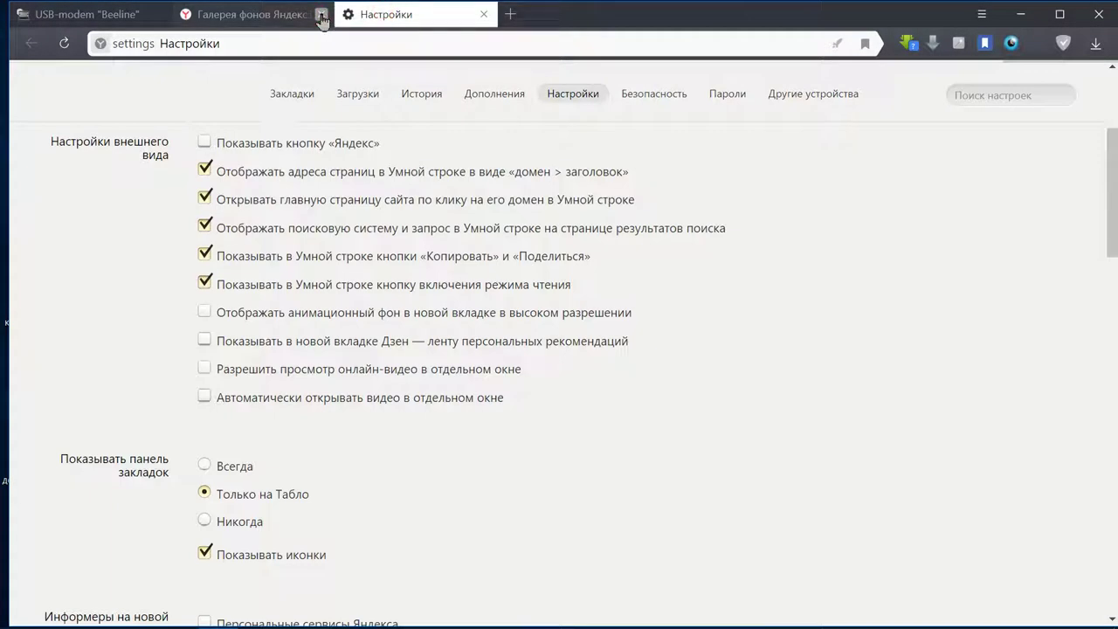
{"action": "left_click", "coordinate": [321, 15]}
{"action": "scroll", "coordinate": [337, 262], "scroll_direction": "down", "scroll_amount": 3}
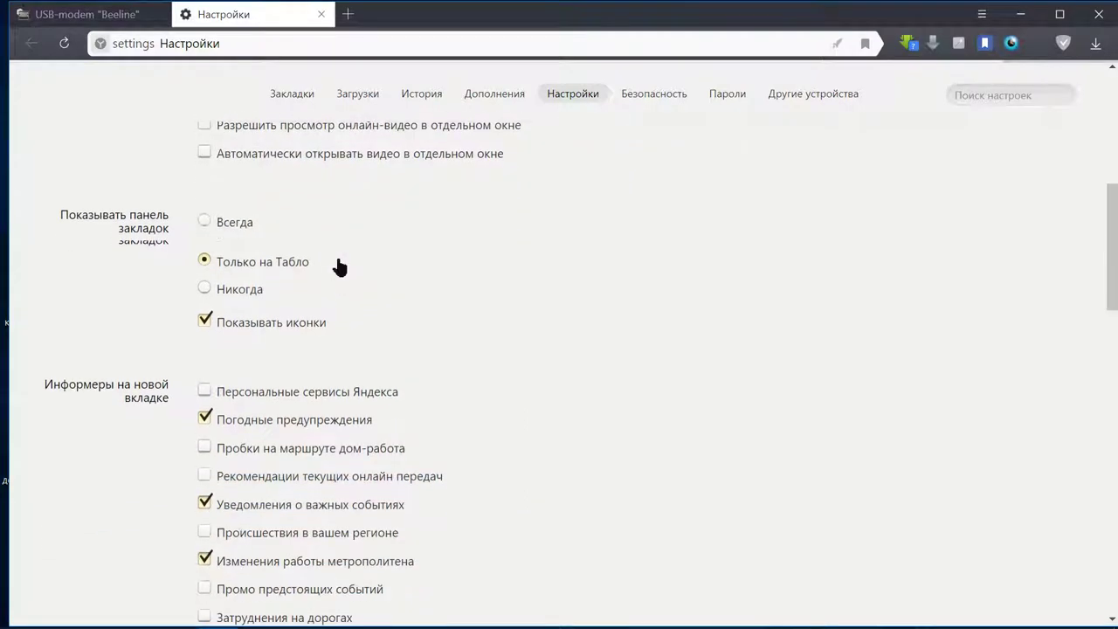
{"action": "scroll", "coordinate": [339, 264], "scroll_direction": "down", "scroll_amount": 2}
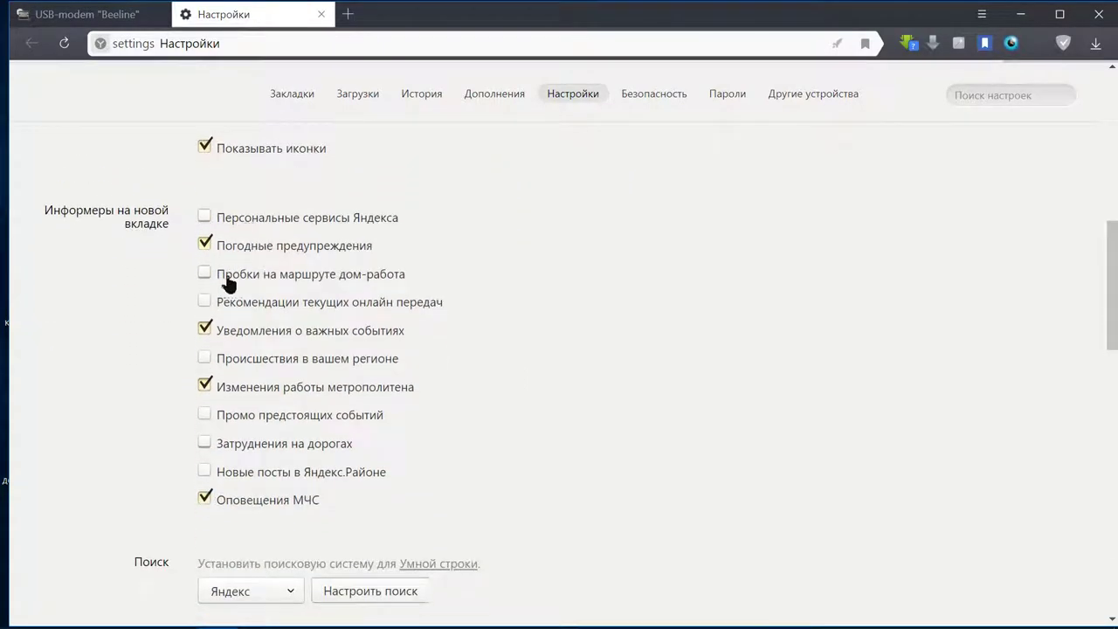
{"action": "scroll", "coordinate": [245, 390], "scroll_direction": "down", "scroll_amount": 3}
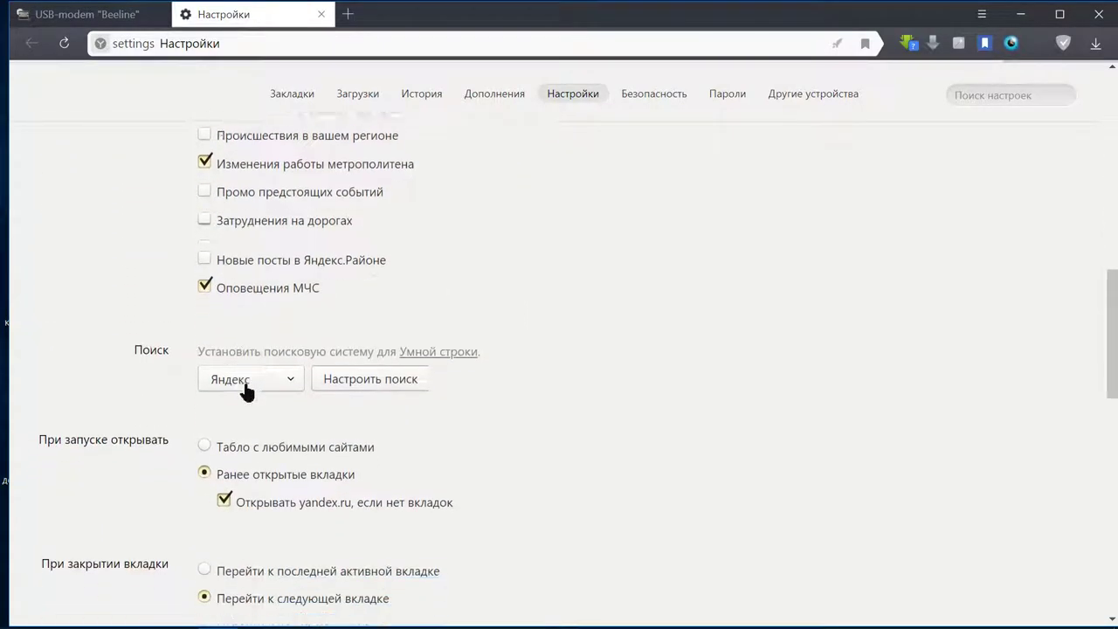
- View the search engine choices in the Поиск section, then open the Поисковые системы list and close it
{"action": "left_click", "coordinate": [291, 349]}
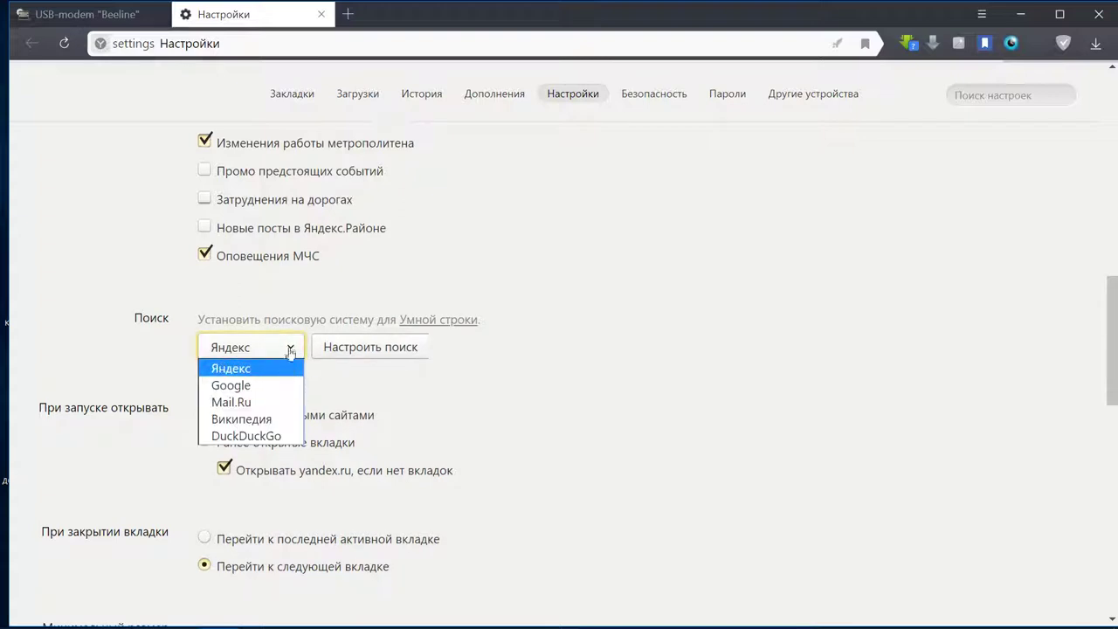
{"action": "left_click", "coordinate": [291, 350]}
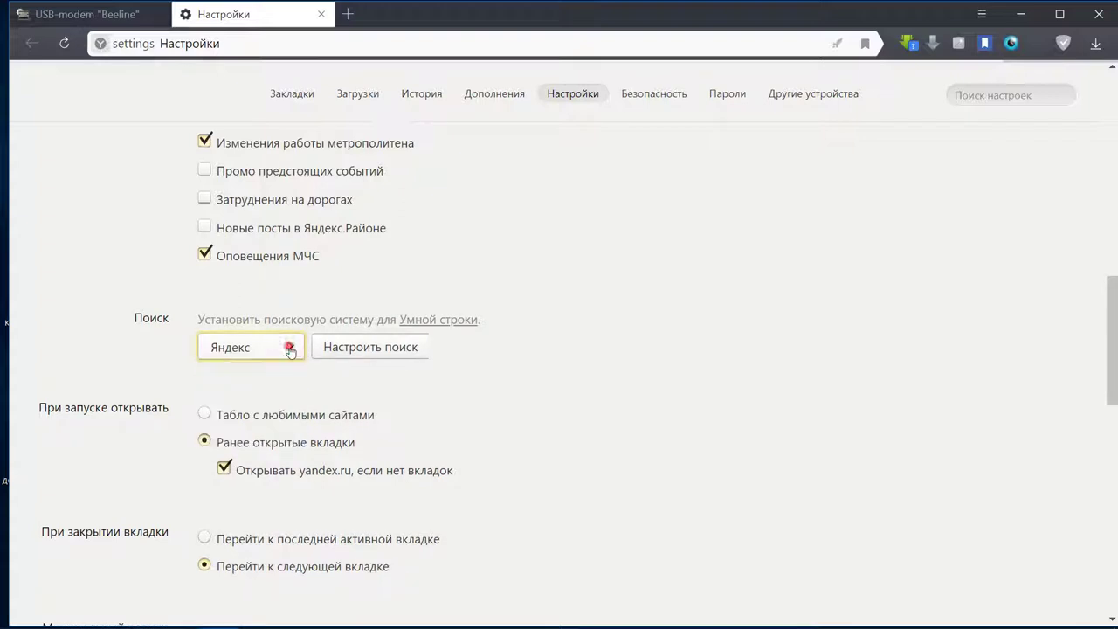
{"action": "left_click", "coordinate": [394, 349]}
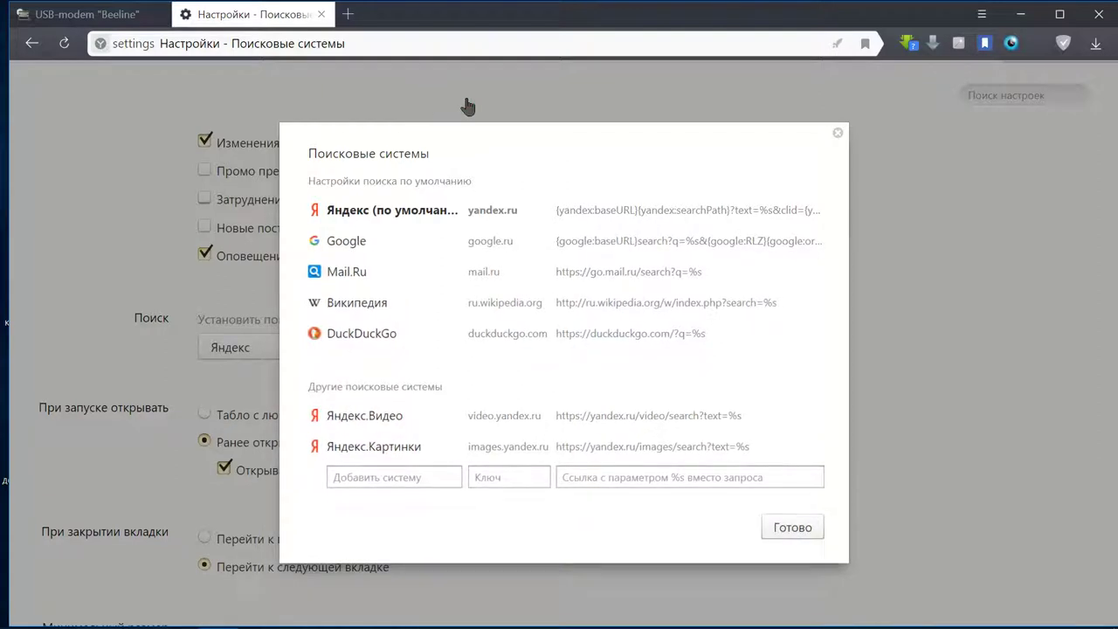
{"action": "left_click", "coordinate": [837, 134]}
- Show the additional settings in Настройки and review the Личные данные section
{"action": "scroll", "coordinate": [451, 366], "scroll_direction": "down", "scroll_amount": 5}
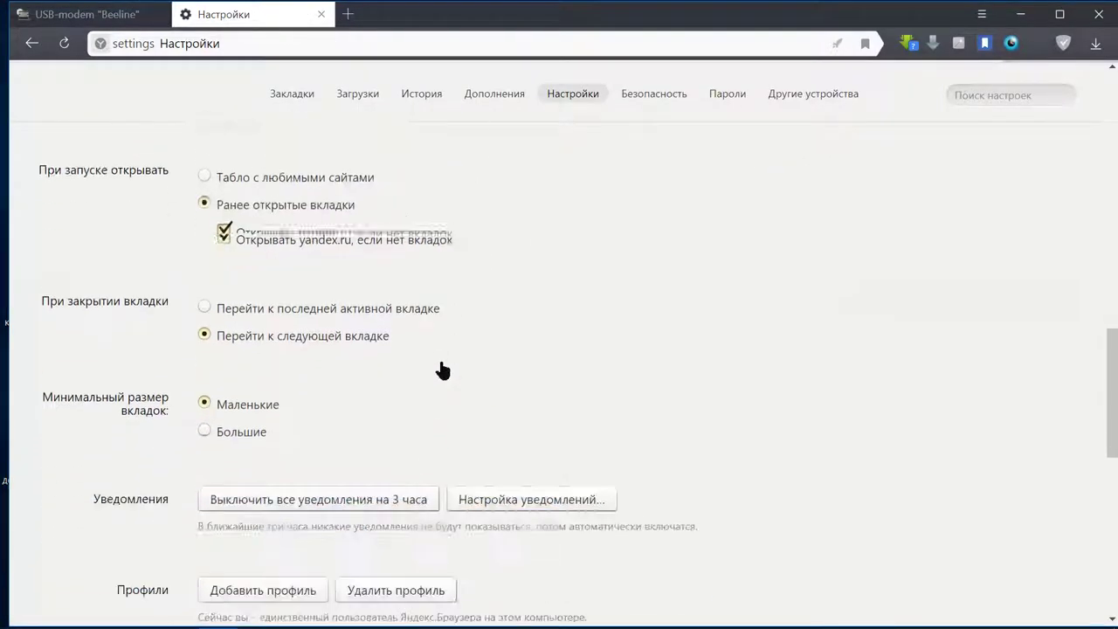
{"action": "scroll", "coordinate": [442, 370], "scroll_direction": "down", "scroll_amount": 6}
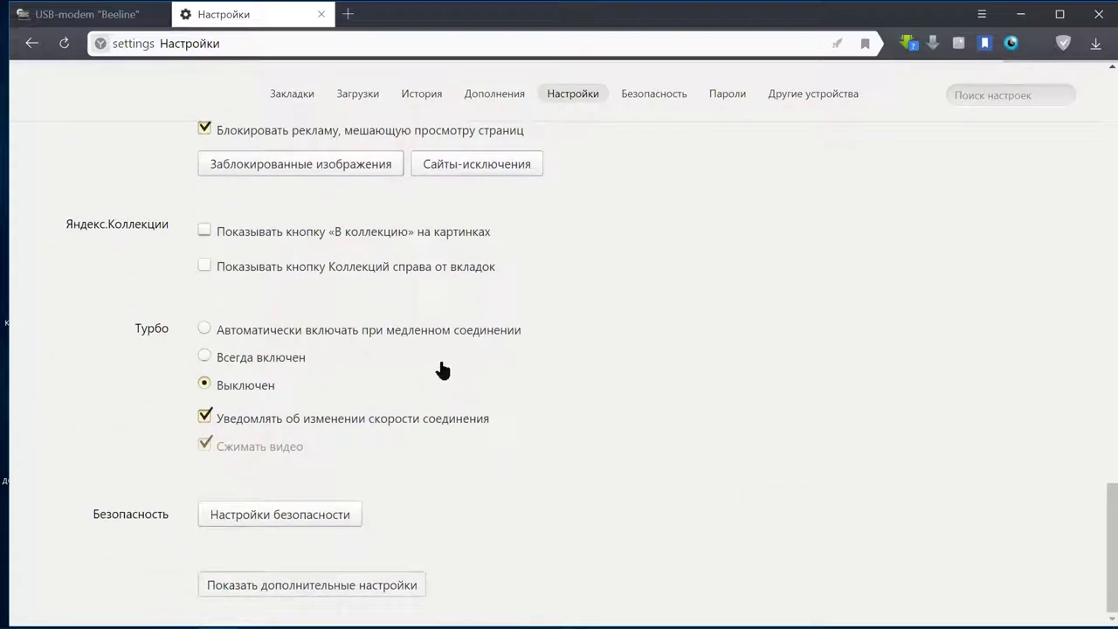
{"action": "left_click", "coordinate": [382, 587]}
{"action": "scroll", "coordinate": [426, 549], "scroll_direction": "down", "scroll_amount": 7}
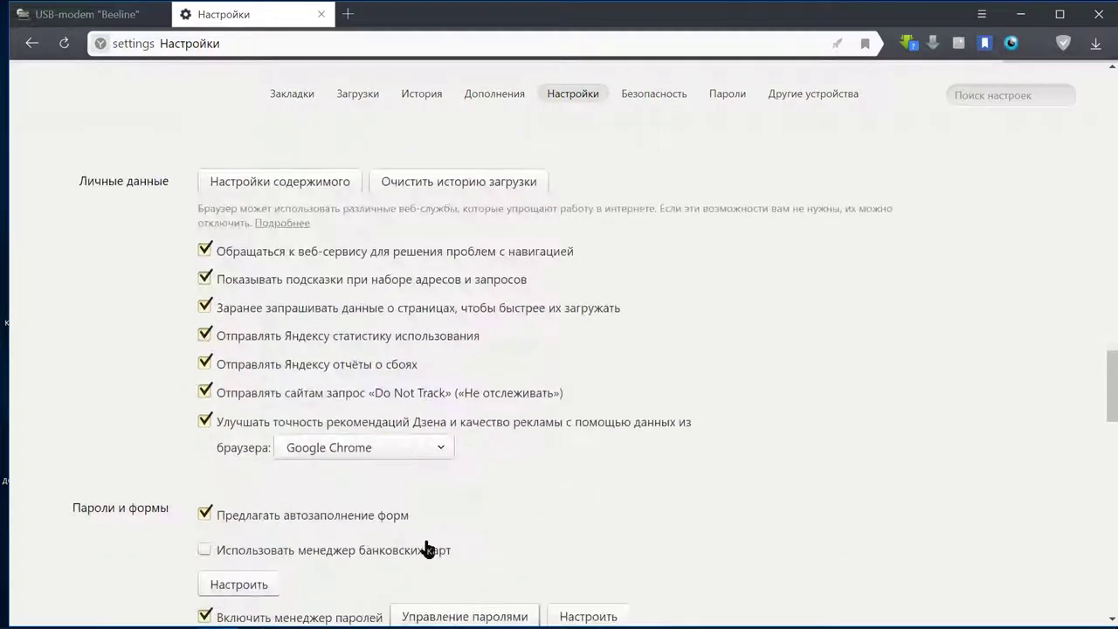
{"action": "scroll", "coordinate": [429, 544], "scroll_direction": "up", "scroll_amount": 2}
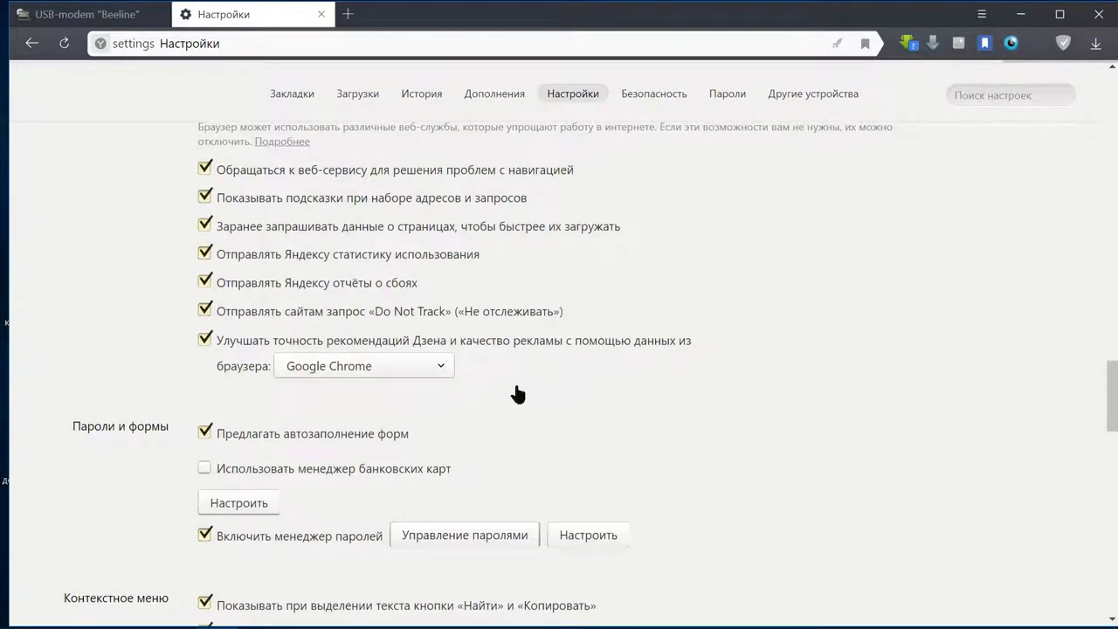
- View the source browser choices for Дзен recommendations and review the passwords, context menu and web content options
{"action": "left_click", "coordinate": [444, 370]}
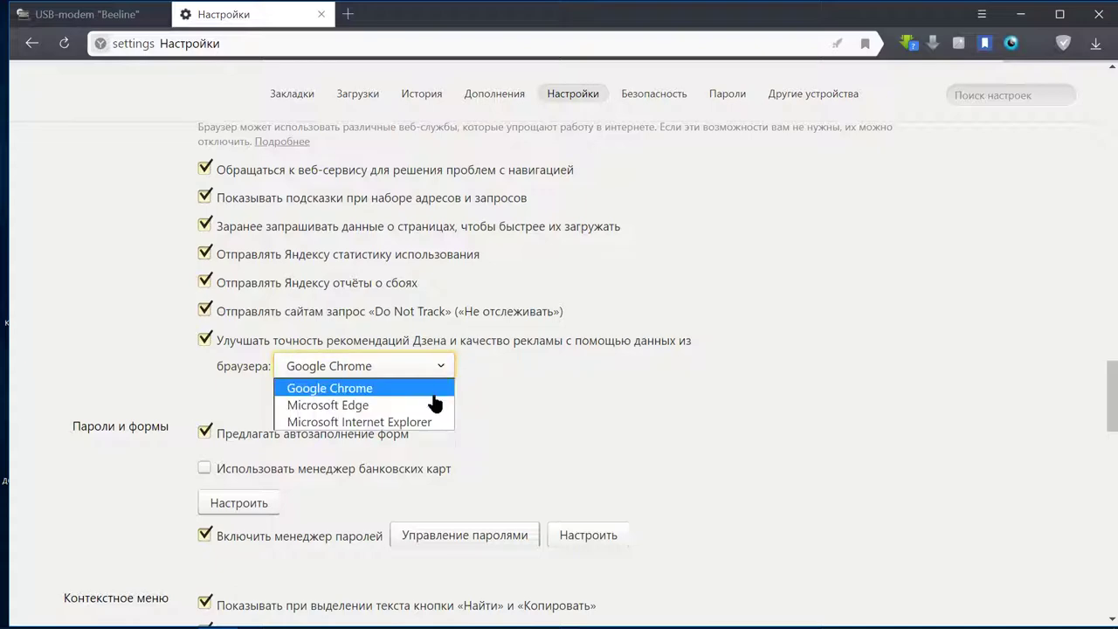
{"action": "left_click", "coordinate": [443, 365]}
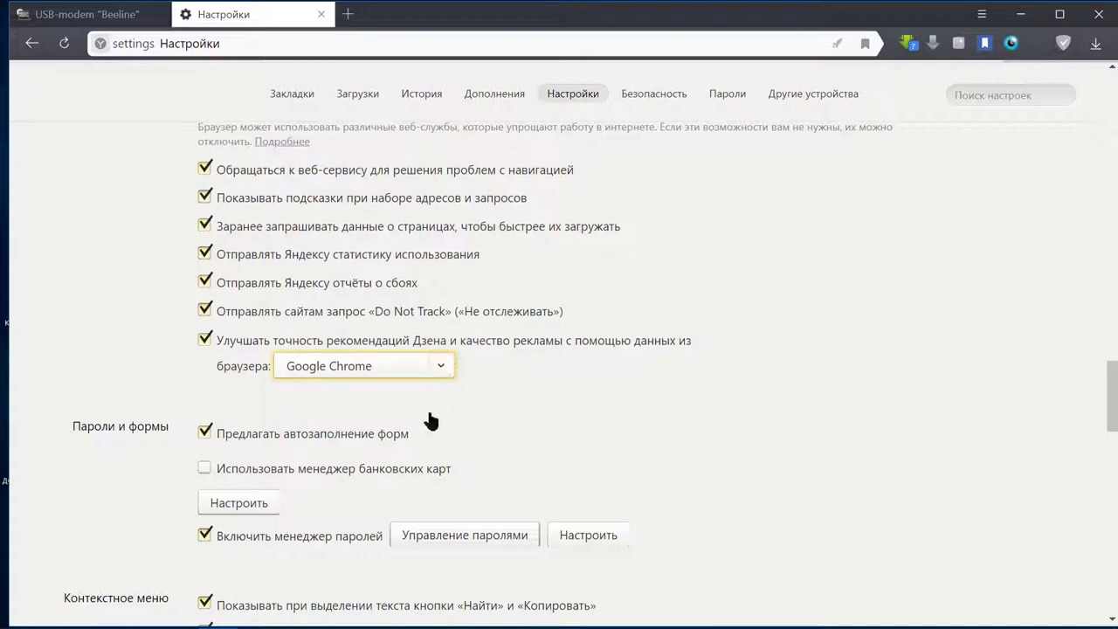
{"action": "scroll", "coordinate": [428, 422], "scroll_direction": "down", "scroll_amount": 3}
{"action": "scroll", "coordinate": [428, 422], "scroll_direction": "down", "scroll_amount": 2}
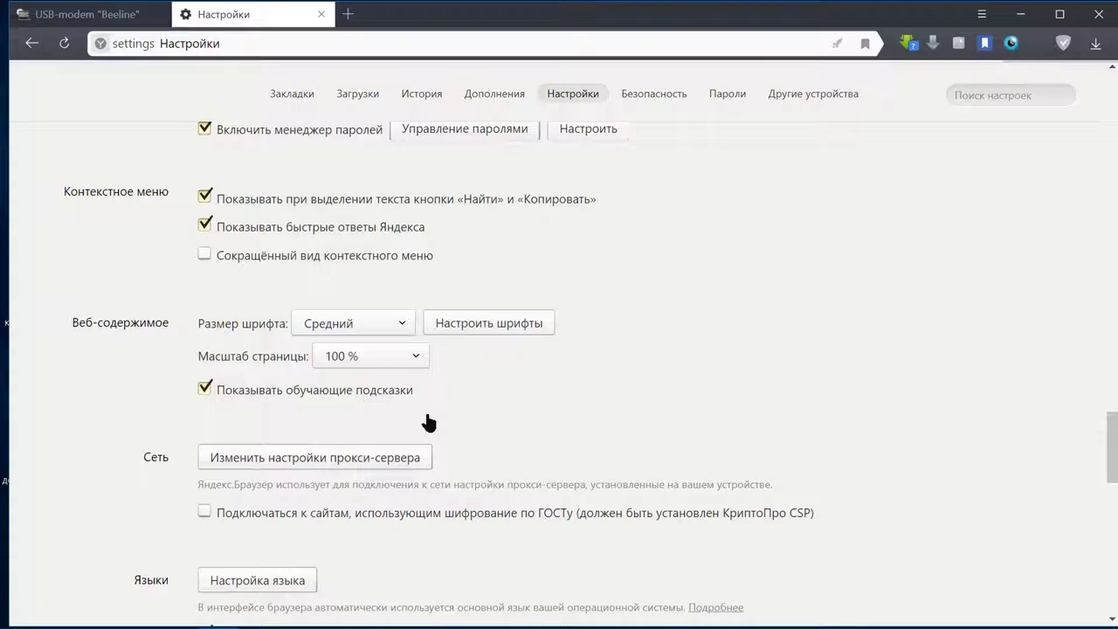
- Open the folder chooser for the download location under Загруженные файлы and close it without choosing a folder
{"action": "scroll", "coordinate": [428, 422], "scroll_direction": "down", "scroll_amount": 4}
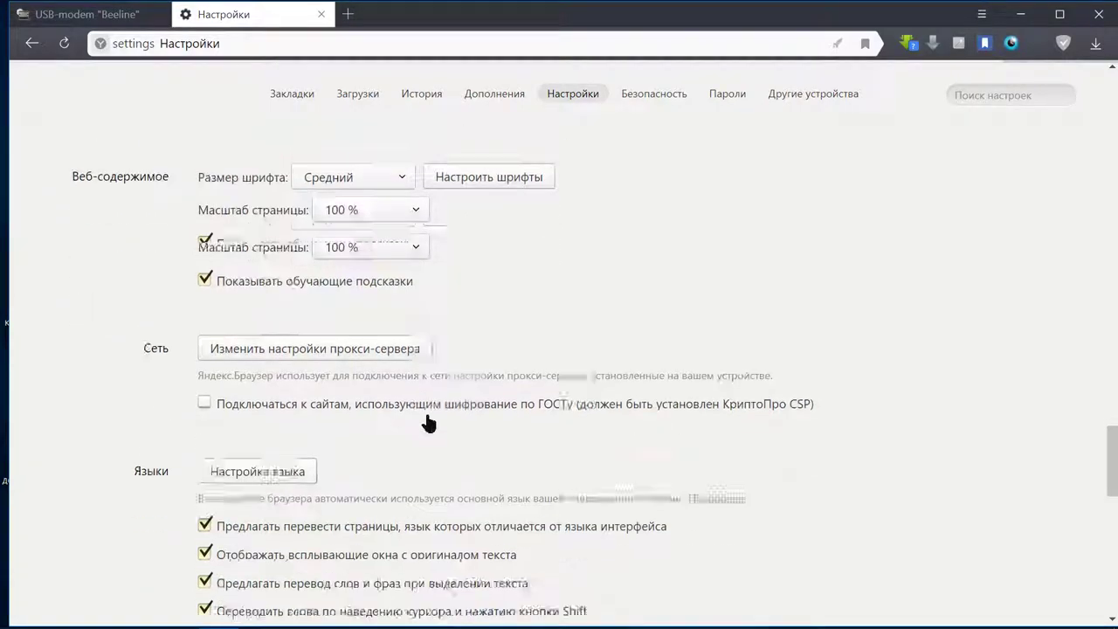
{"action": "scroll", "coordinate": [428, 421], "scroll_direction": "down", "scroll_amount": 2}
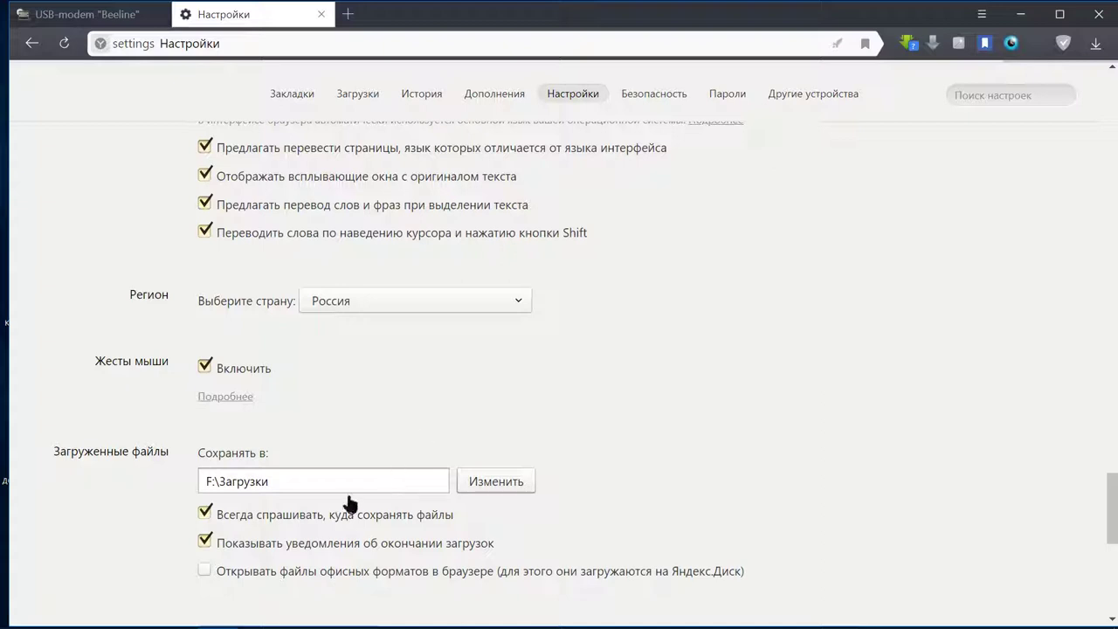
{"action": "left_click", "coordinate": [479, 483]}
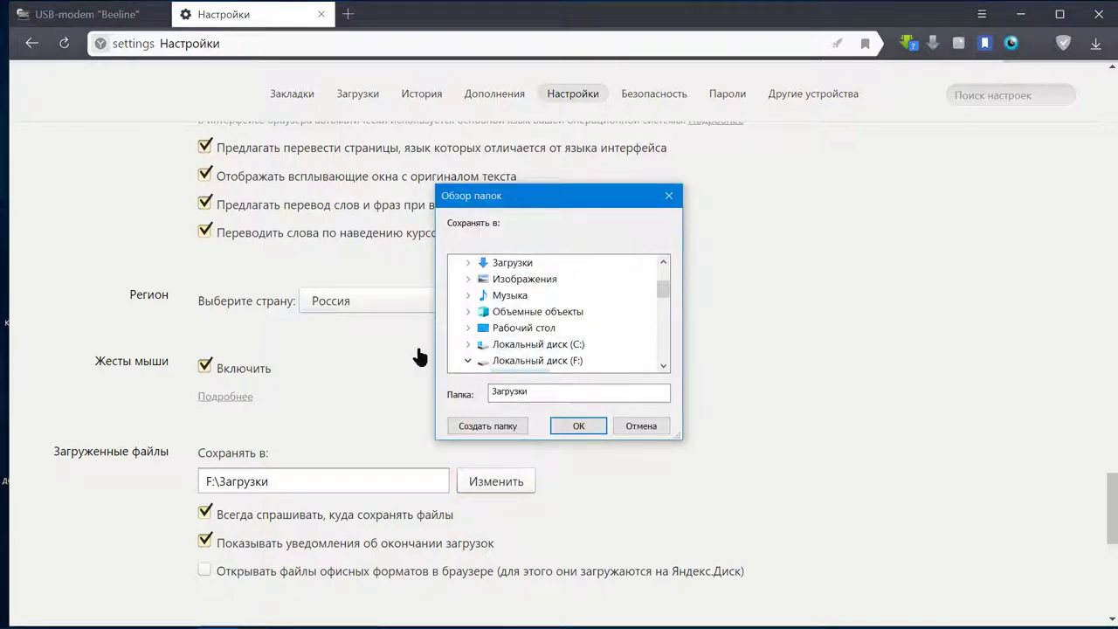
{"action": "left_click", "coordinate": [668, 196]}
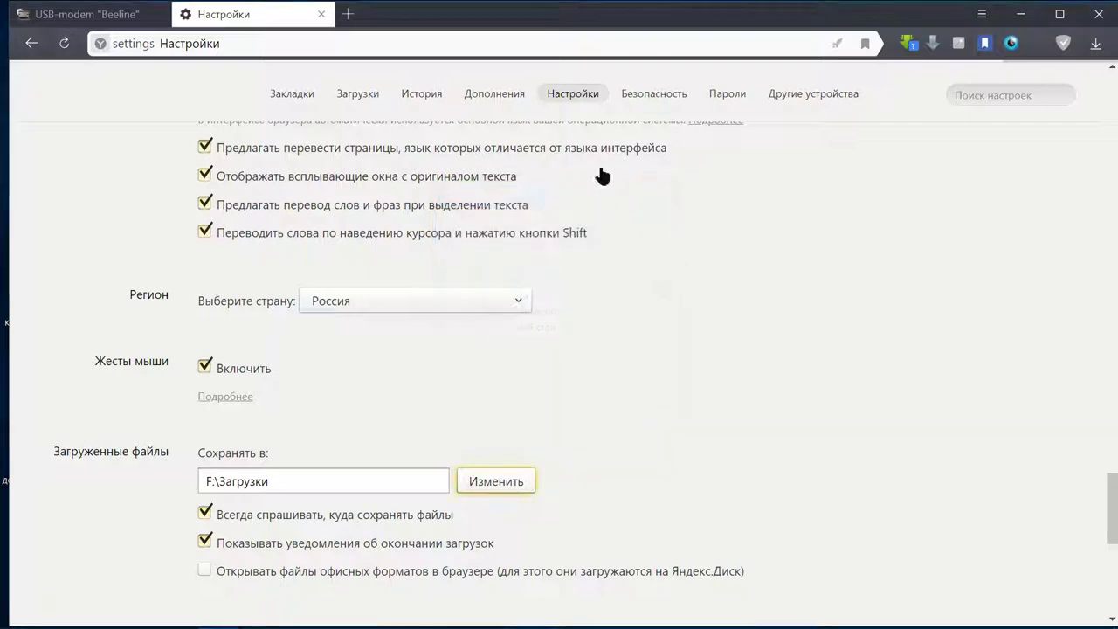
- Open Этот компьютер from the desktop, look into the Документы and Загрузки folders, and return to the browser settings
{"action": "left_click_drag", "start_coordinate": [521, 16], "coordinate": [604, 15]}
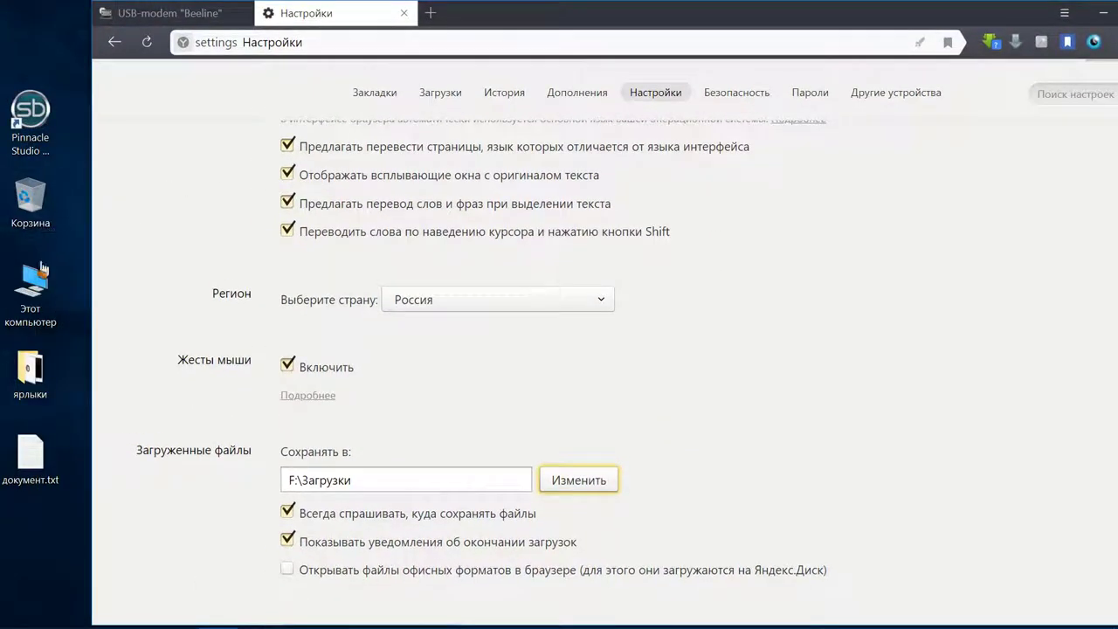
{"action": "double_click", "coordinate": [34, 283]}
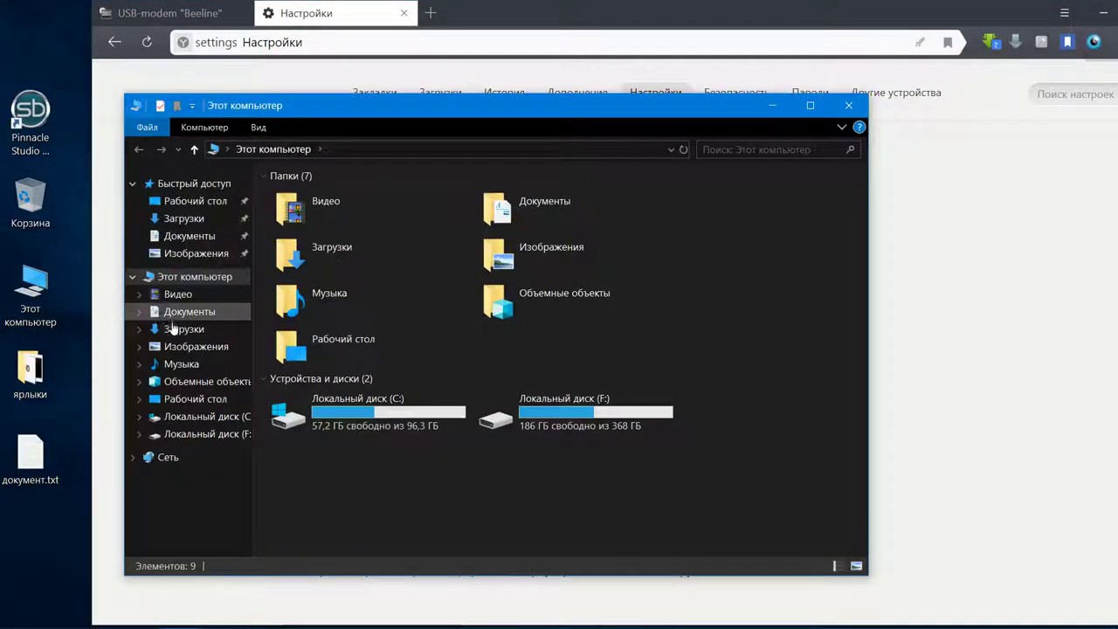
{"action": "left_click", "coordinate": [186, 312]}
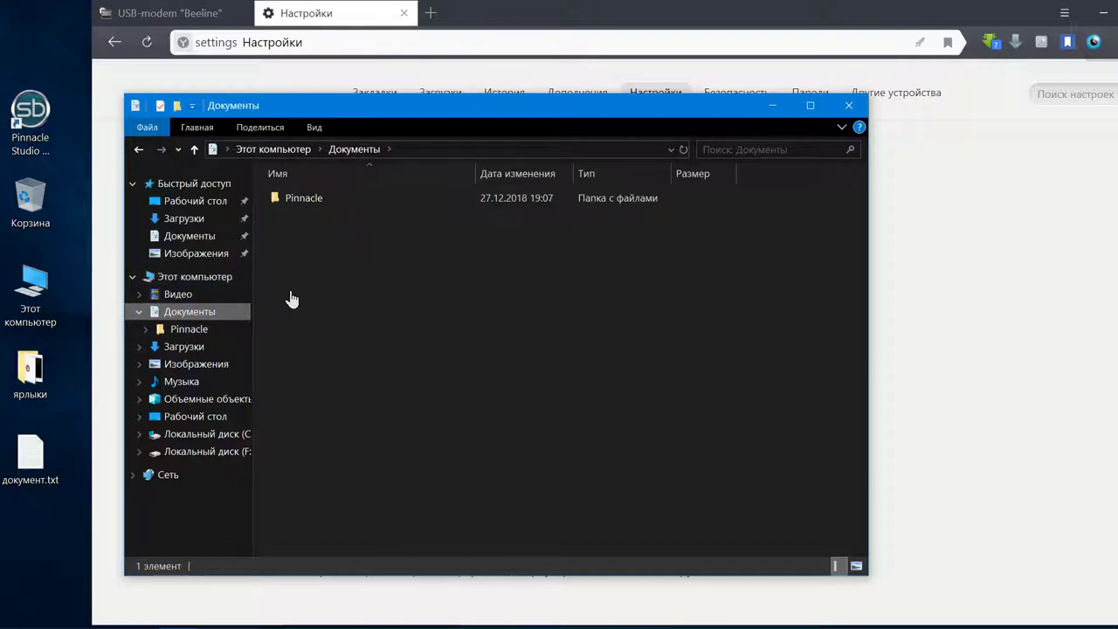
{"action": "left_click", "coordinate": [182, 347]}
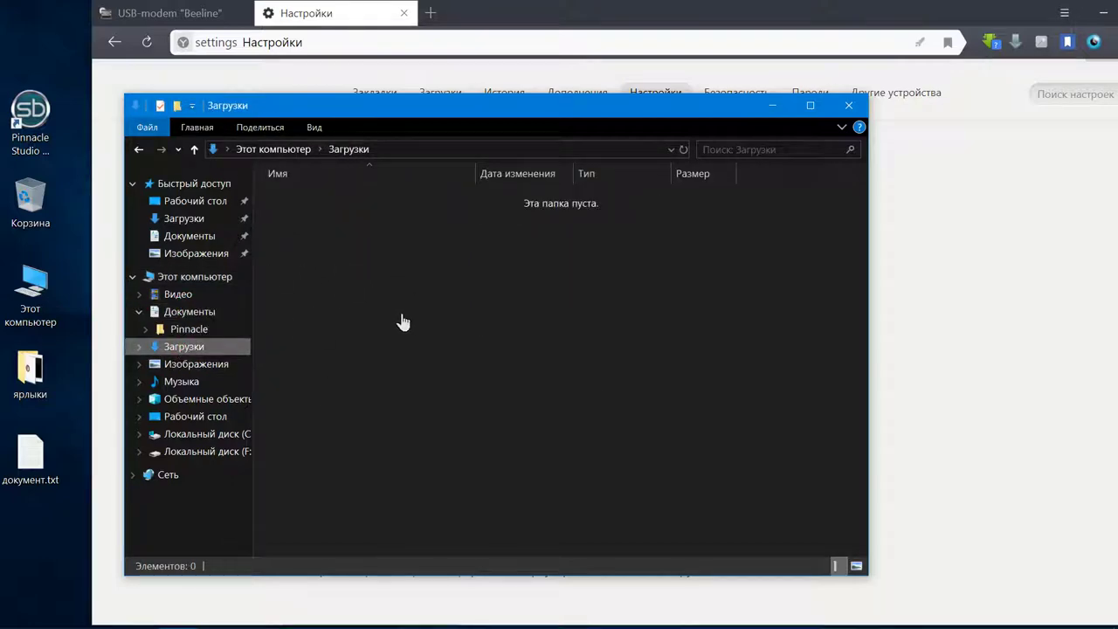
{"action": "left_click", "coordinate": [853, 105]}
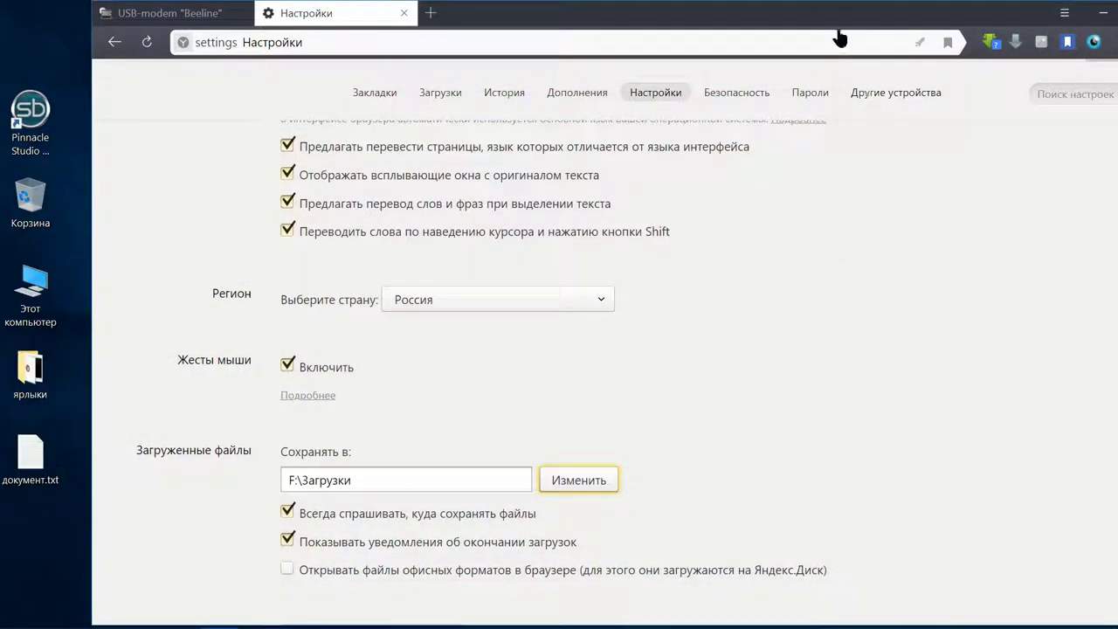
{"action": "left_click_drag", "start_coordinate": [809, 22], "coordinate": [751, 21]}
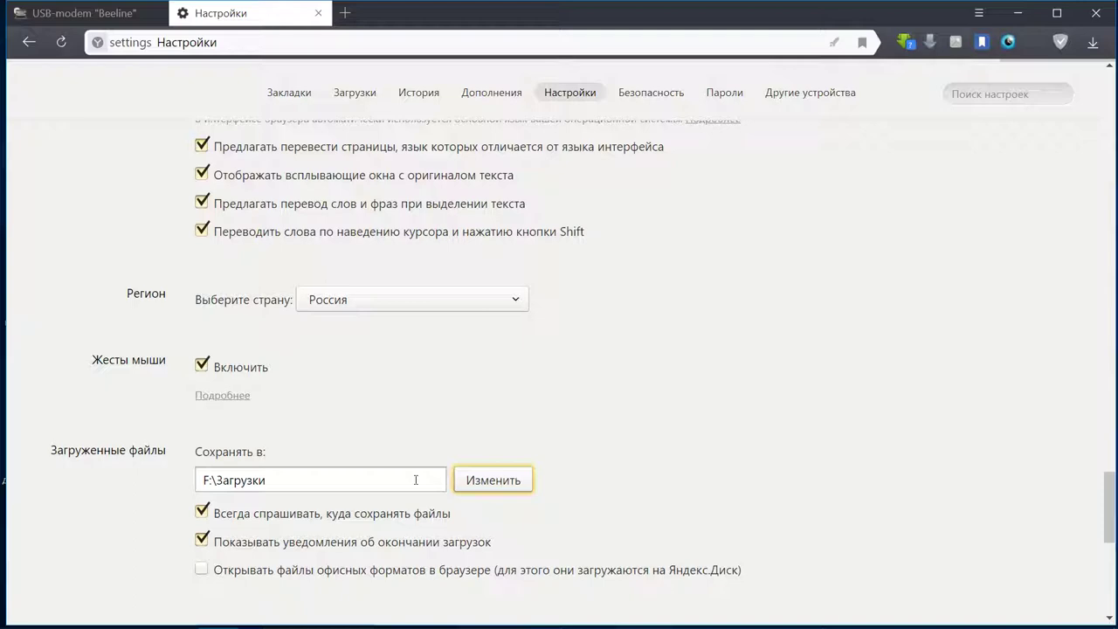
- Review the Загруженные файлы, HTTPS/SSL, Система and Сброс настроек sections and close the Настройки tab
{"action": "scroll", "coordinate": [415, 479], "scroll_direction": "down", "scroll_amount": 3}
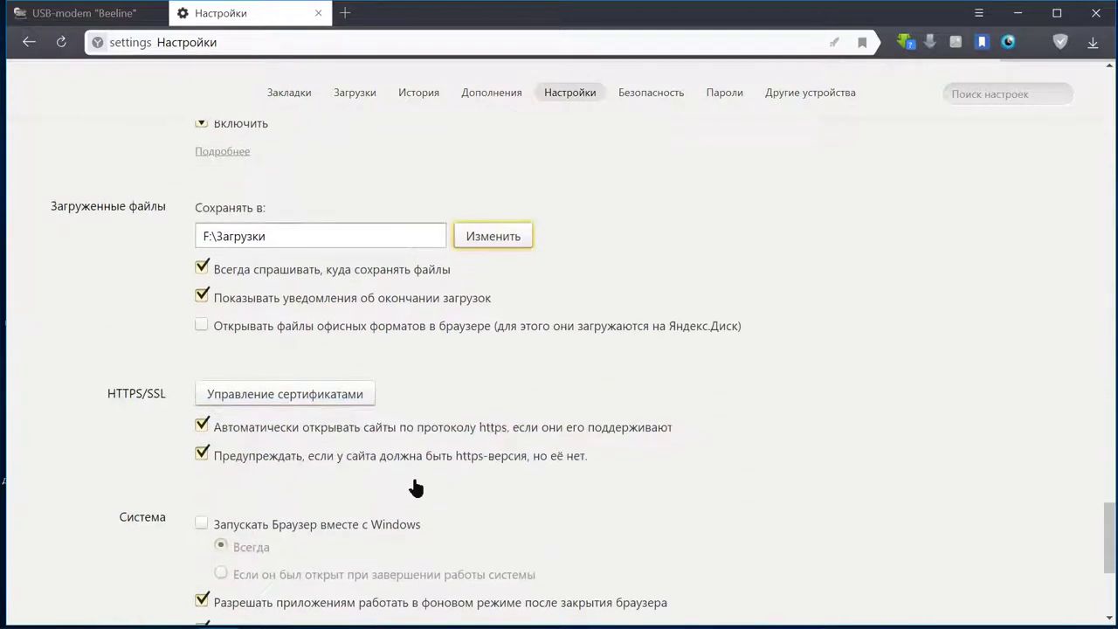
{"action": "scroll", "coordinate": [416, 489], "scroll_direction": "down", "scroll_amount": 1}
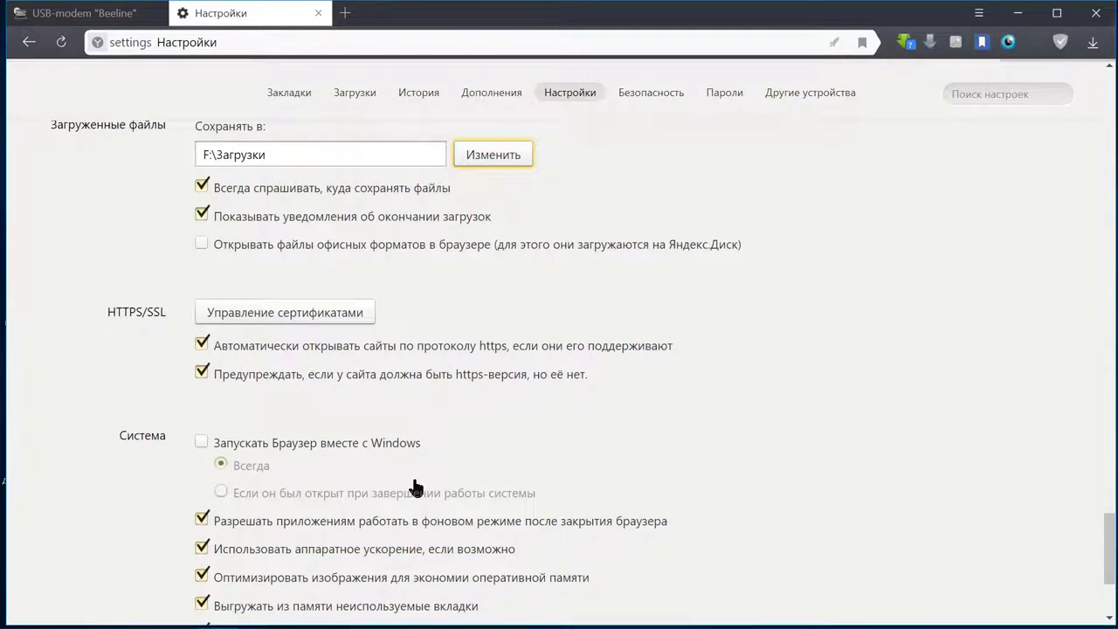
{"action": "scroll", "coordinate": [416, 489], "scroll_direction": "up", "scroll_amount": 2}
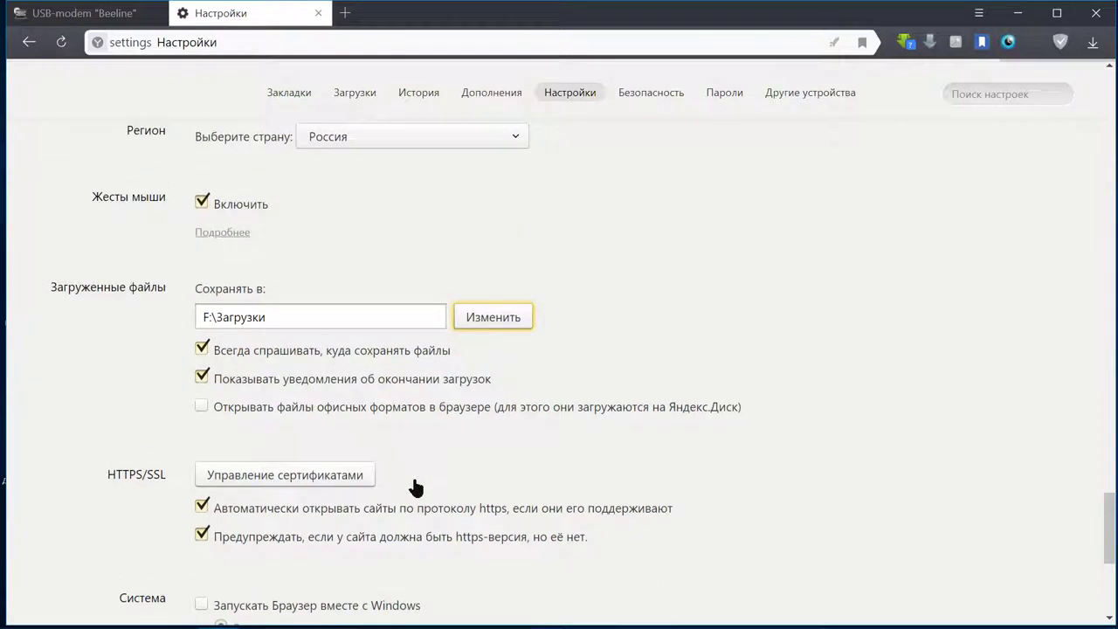
{"action": "scroll", "coordinate": [416, 488], "scroll_direction": "down", "scroll_amount": 1}
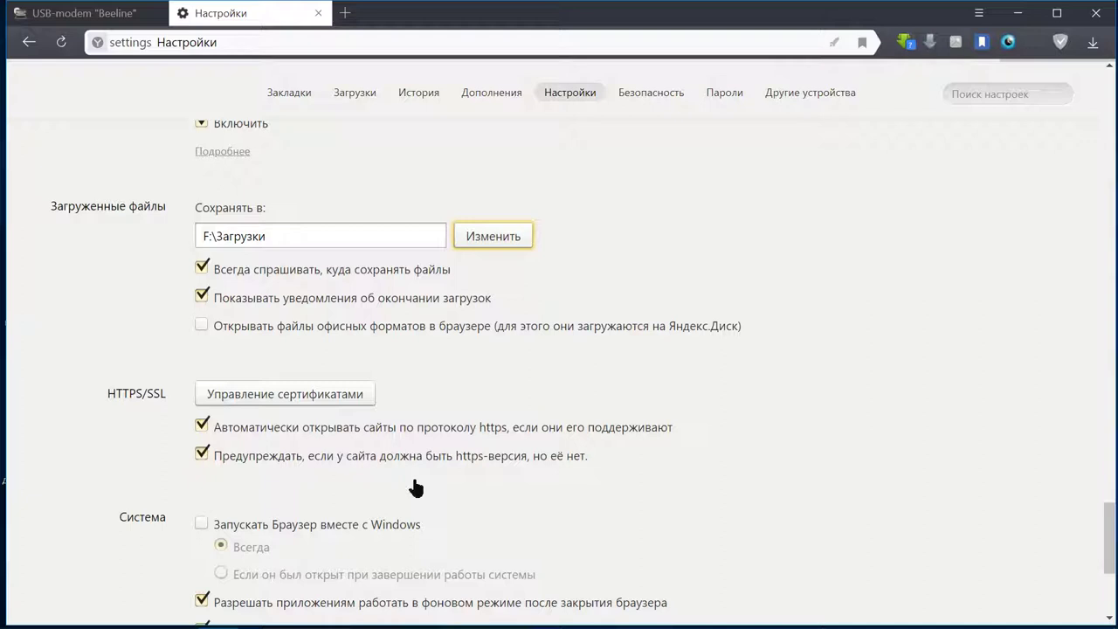
{"action": "scroll", "coordinate": [416, 488], "scroll_direction": "down", "scroll_amount": 2}
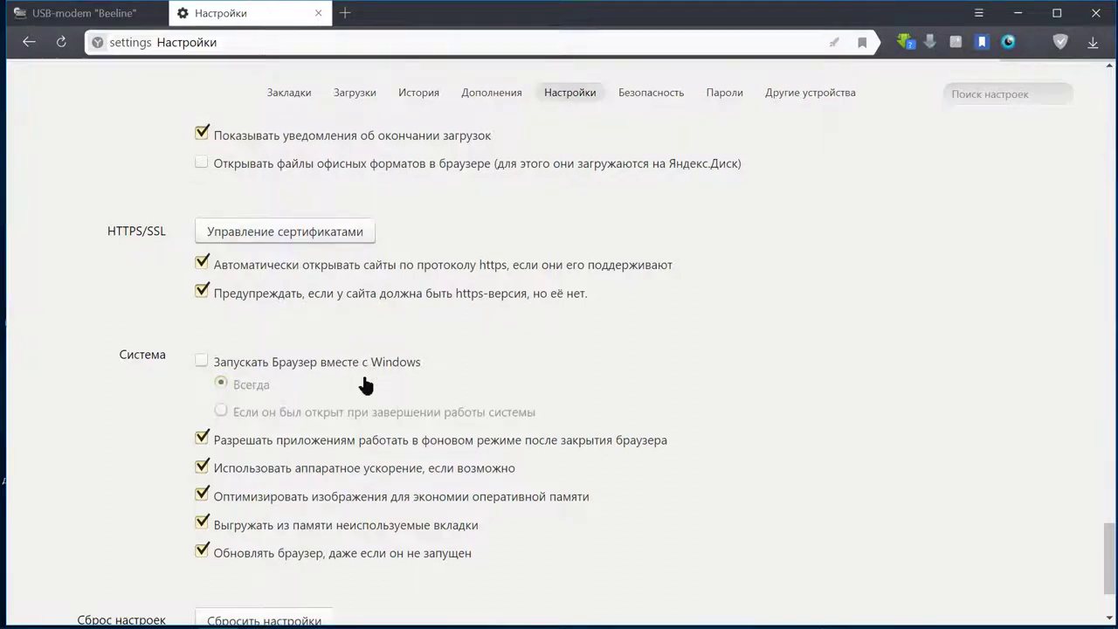
{"action": "scroll", "coordinate": [365, 384], "scroll_direction": "down", "scroll_amount": 2}
{"action": "scroll", "coordinate": [365, 384], "scroll_direction": "up", "scroll_amount": 6}
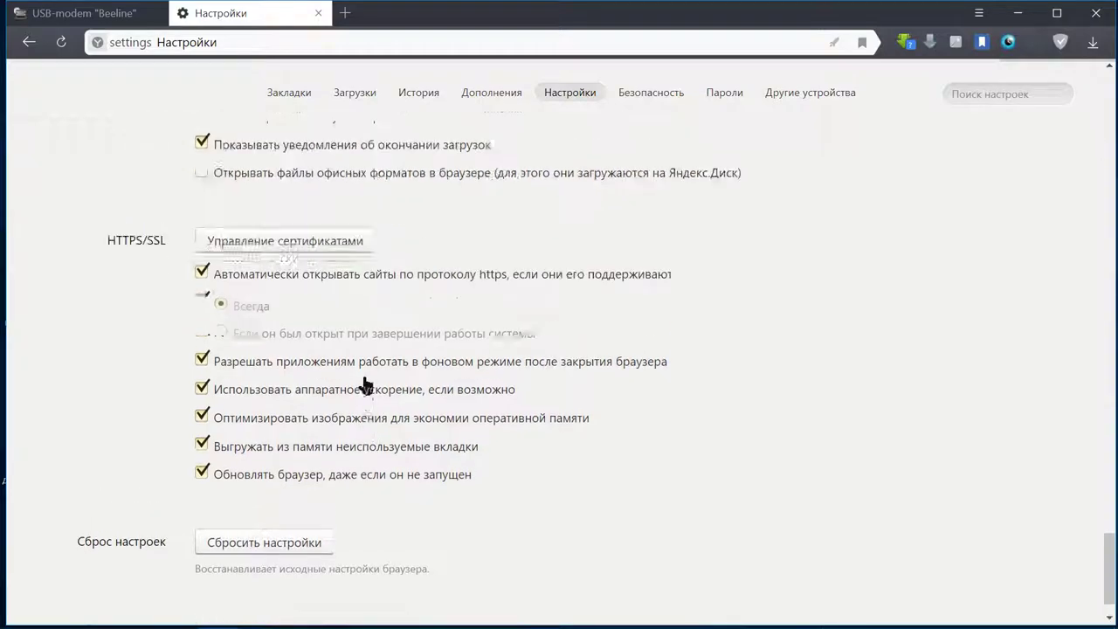
{"action": "scroll", "coordinate": [365, 384], "scroll_direction": "up", "scroll_amount": 10}
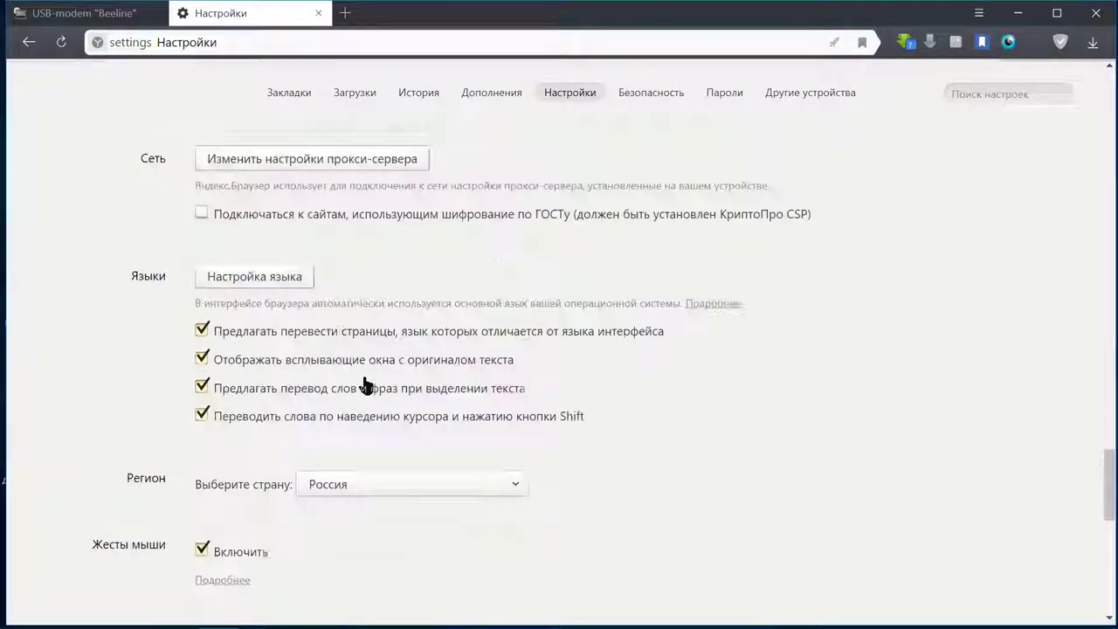
{"action": "scroll", "coordinate": [365, 384], "scroll_direction": "up", "scroll_amount": 10}
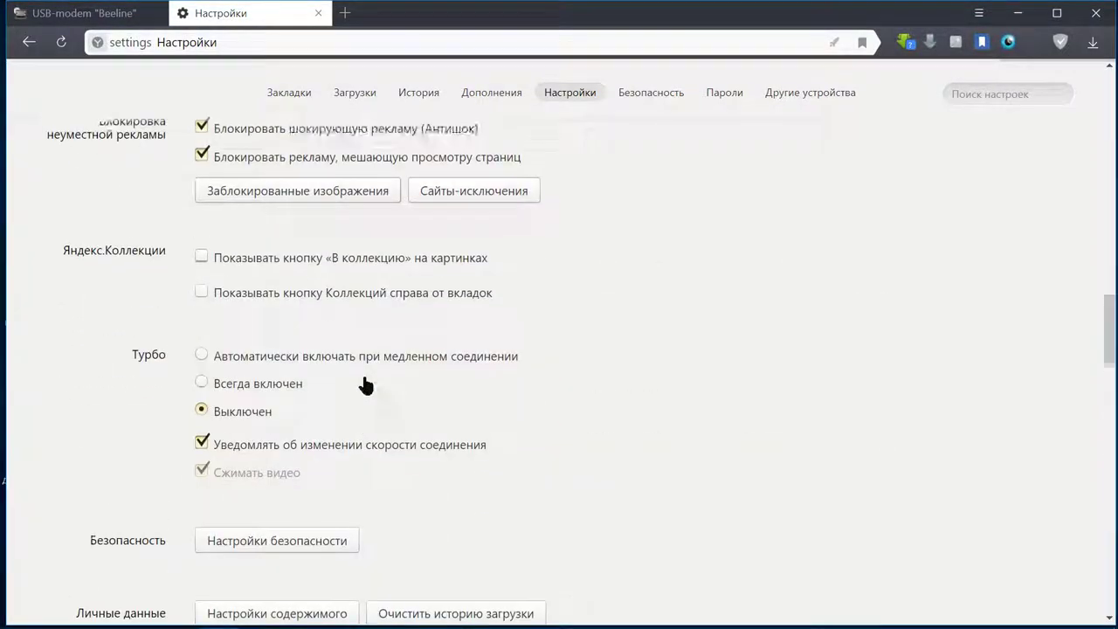
{"action": "scroll", "coordinate": [365, 384], "scroll_direction": "up", "scroll_amount": 12}
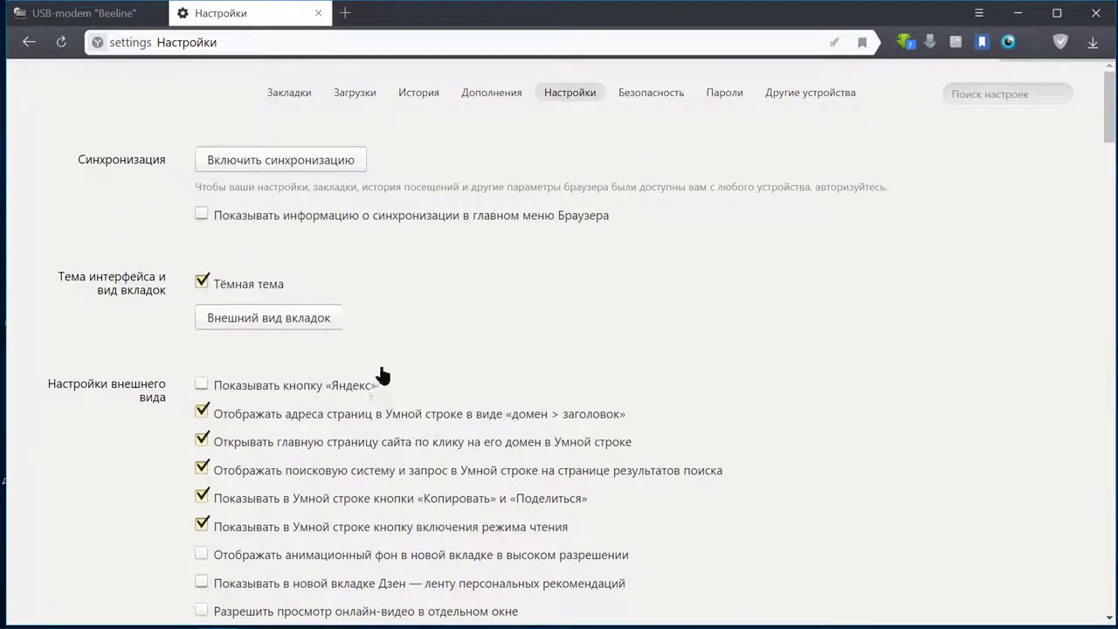
{"action": "left_click", "coordinate": [318, 14]}
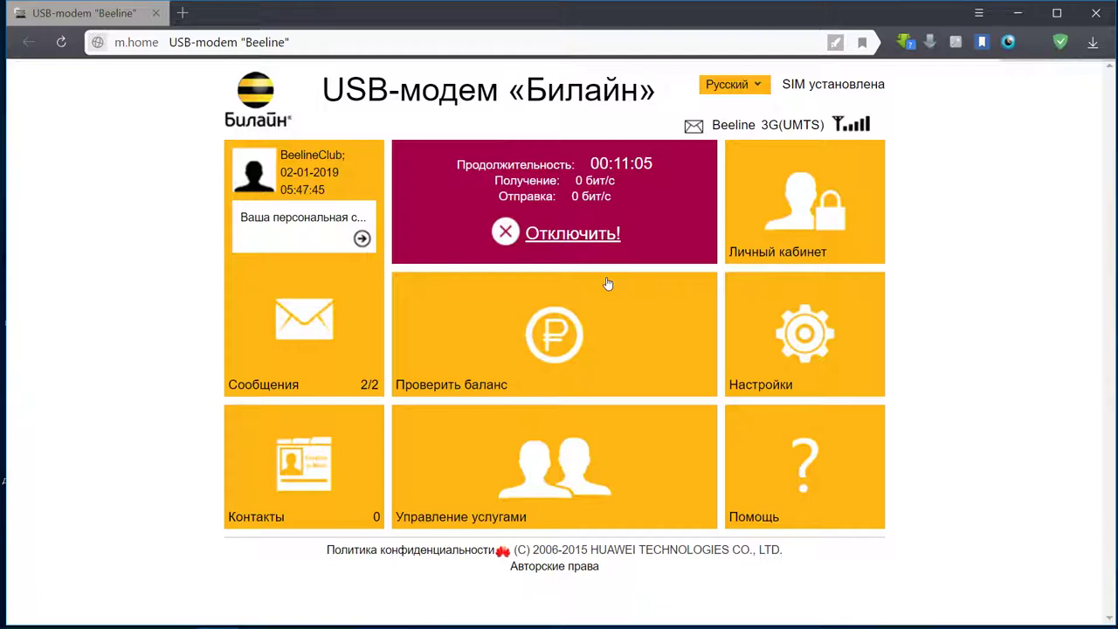